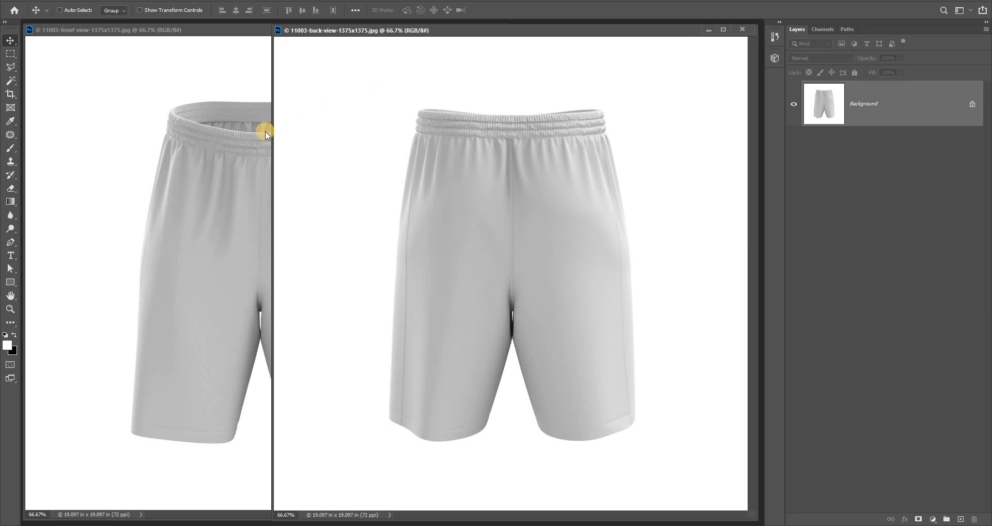
Step: Cut the whole front-view shorts image and paste it back onto its own layer above the background
{"action": "left_click", "coordinate": [262, 126]}
{"action": "key", "text": "ctrl+a"}
{"action": "key", "text": "ctrl+x"}
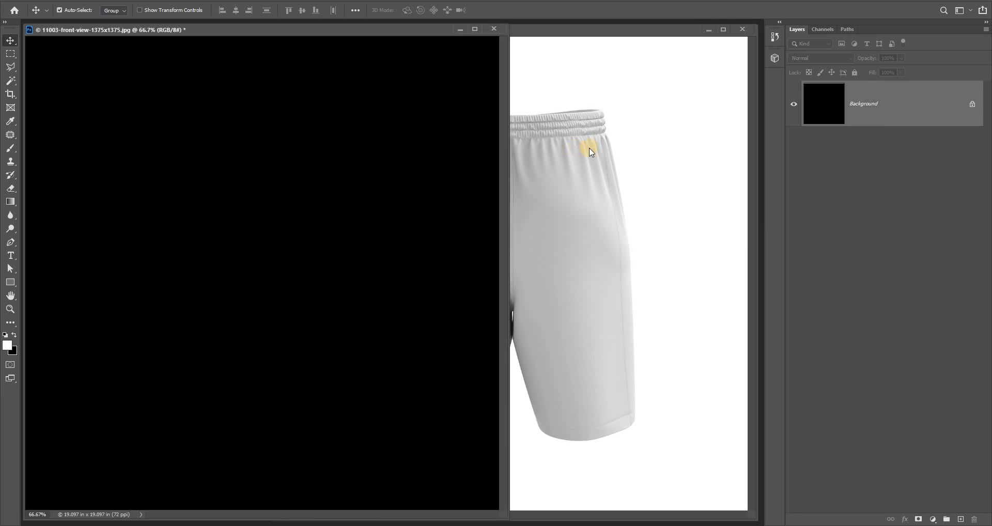
{"action": "key", "text": "ctrl+v"}
Step: Cut the whole back-view shorts image and paste it back onto its own layer above the background
{"action": "left_click", "coordinate": [593, 148]}
{"action": "key", "text": "ctrl+a"}
{"action": "key", "text": "ctrl+x"}
{"action": "key", "text": "ctrl+v"}
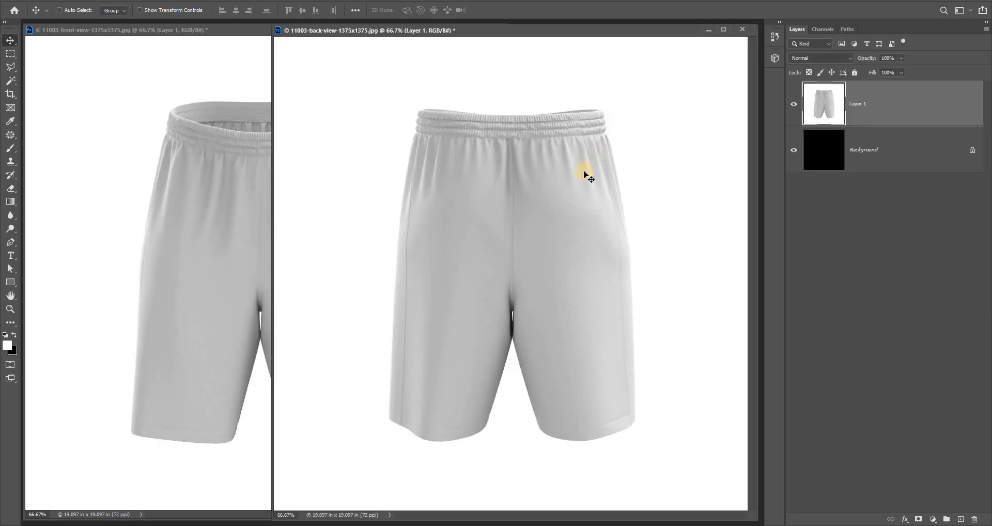
Step: Duplicate the back-view shorts layer, invert the copy and brighten its midtones to the extreme with Levels for a near-white silhouette on black
{"action": "key", "text": "ctrl+j"}
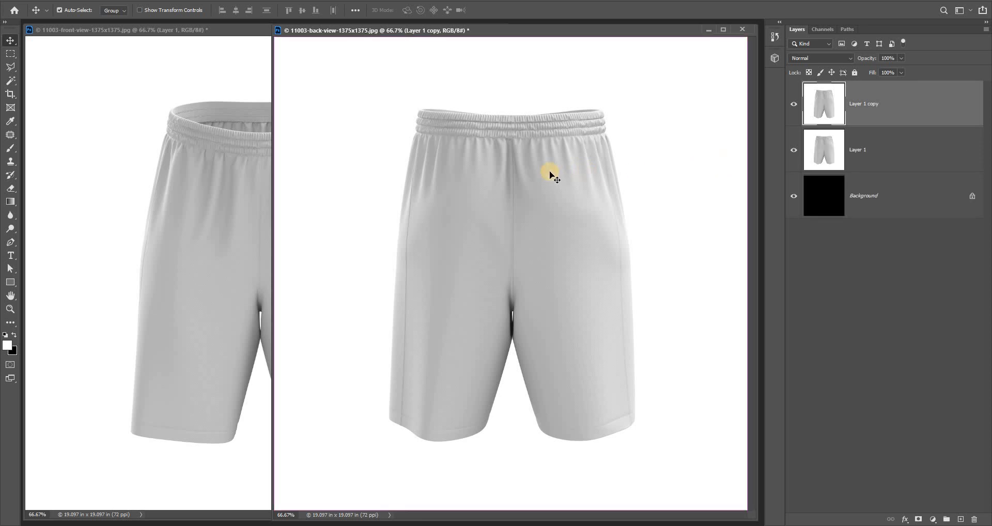
{"action": "key", "text": "ctrl+i"}
{"action": "key", "text": "ctrl+l"}
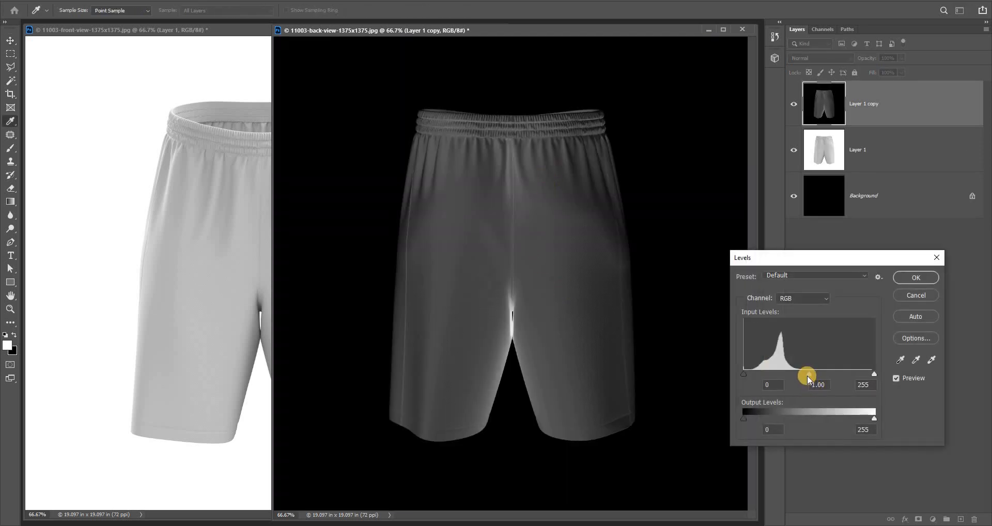
{"action": "left_click_drag", "start_coordinate": [809, 376], "coordinate": [567, 378]}
{"action": "key", "text": "Return"}
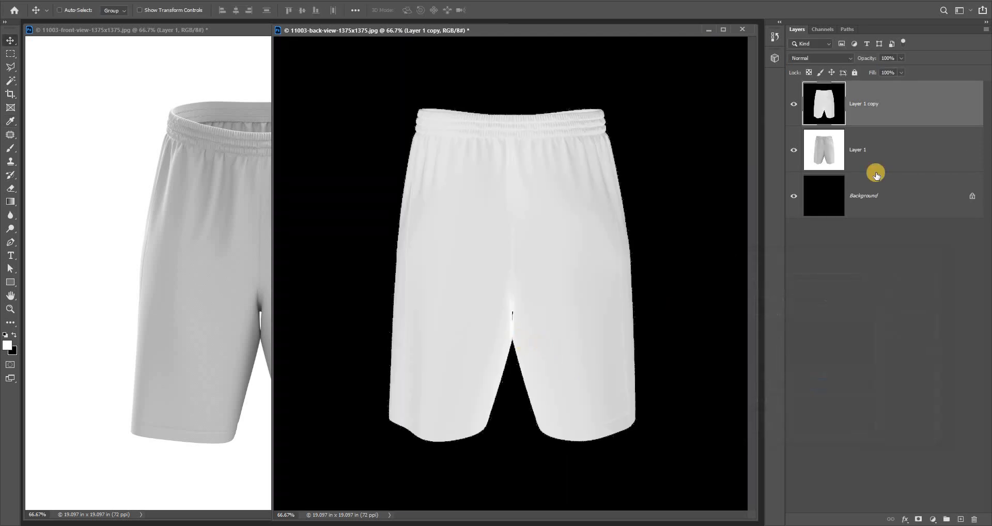
Step: Select the black area around the back-view silhouette with the Magic Wand and feather the selection by 1 pixel
{"action": "key", "text": "w"}
{"action": "left_click", "coordinate": [670, 167]}
{"action": "key", "text": "shift+F6"}
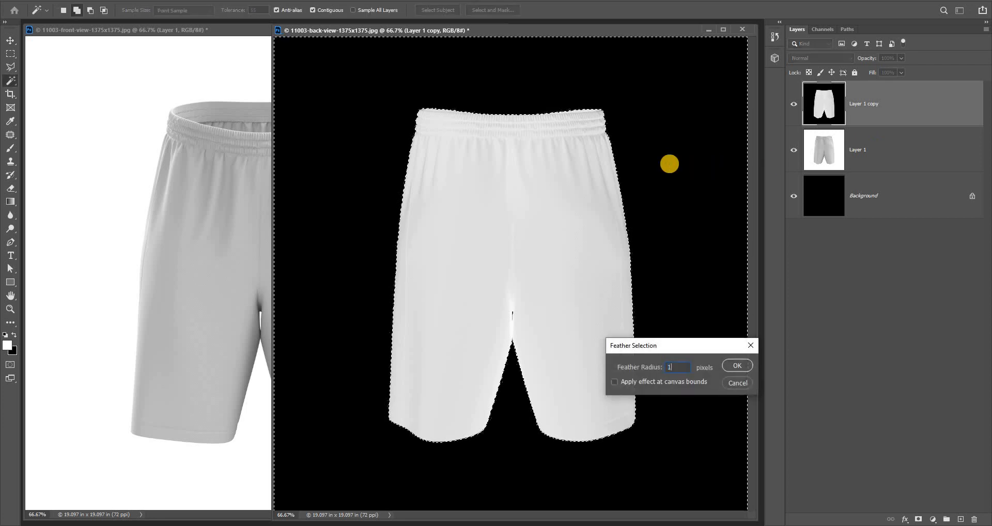
{"action": "key", "text": "Return"}
Step: Delete the selected background from Layer 1 of the back view, deselect, and remove the inverted copy layer
{"action": "left_click", "coordinate": [835, 147]}
{"action": "key", "text": "Delete"}
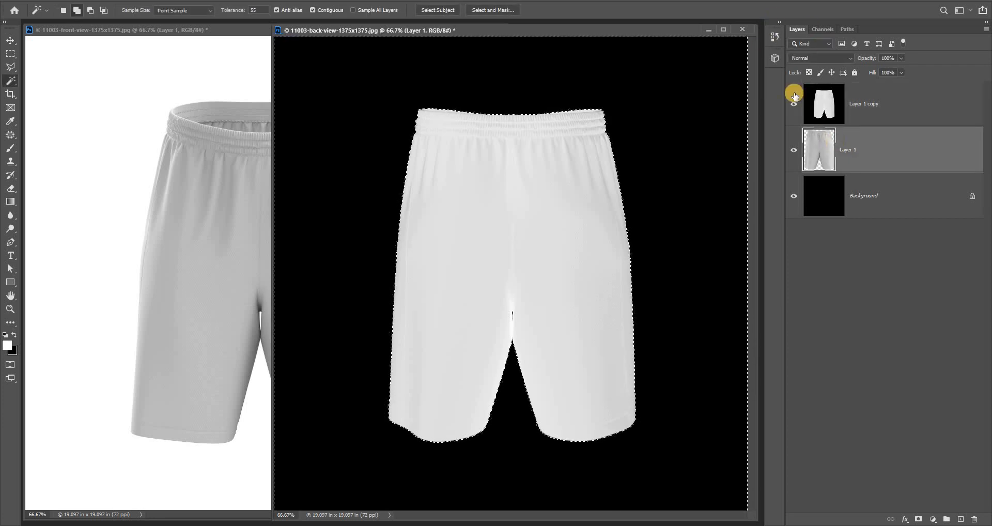
{"action": "key", "text": "ctrl+d"}
{"action": "left_click", "coordinate": [816, 109]}
{"action": "key", "text": "Delete"}
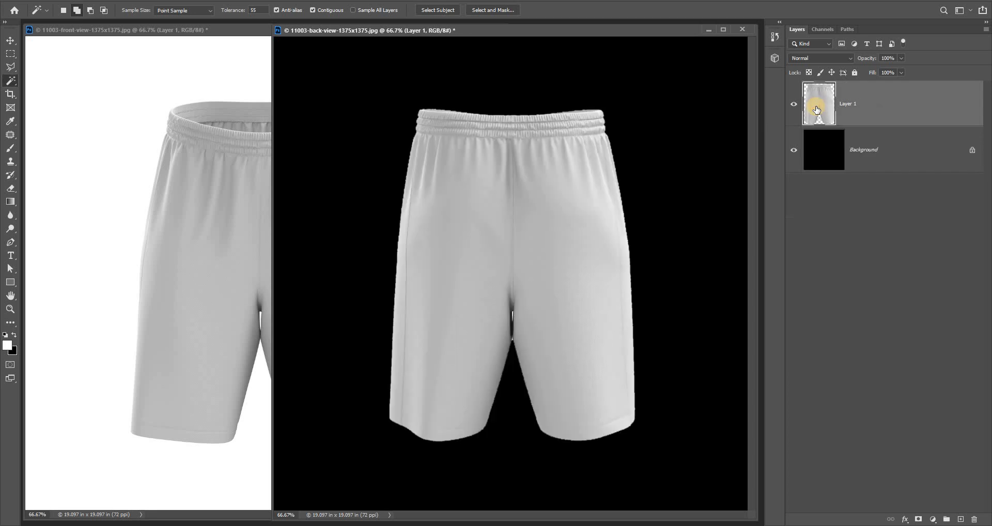
Step: Duplicate the front-view shorts layer, invert the copy and brighten its midtones to the extreme with Levels for a near-white silhouette on black
{"action": "left_click", "coordinate": [231, 152]}
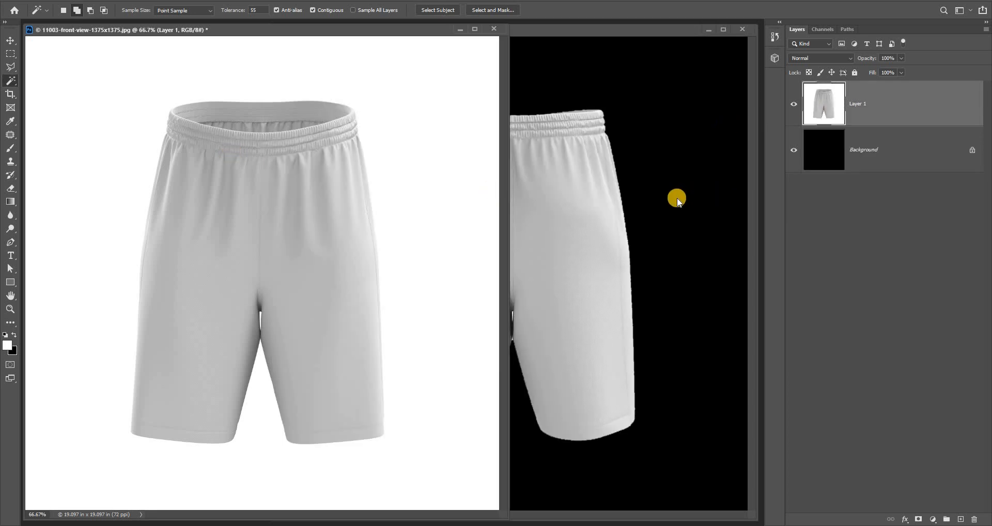
{"action": "key", "text": "ctrl+j"}
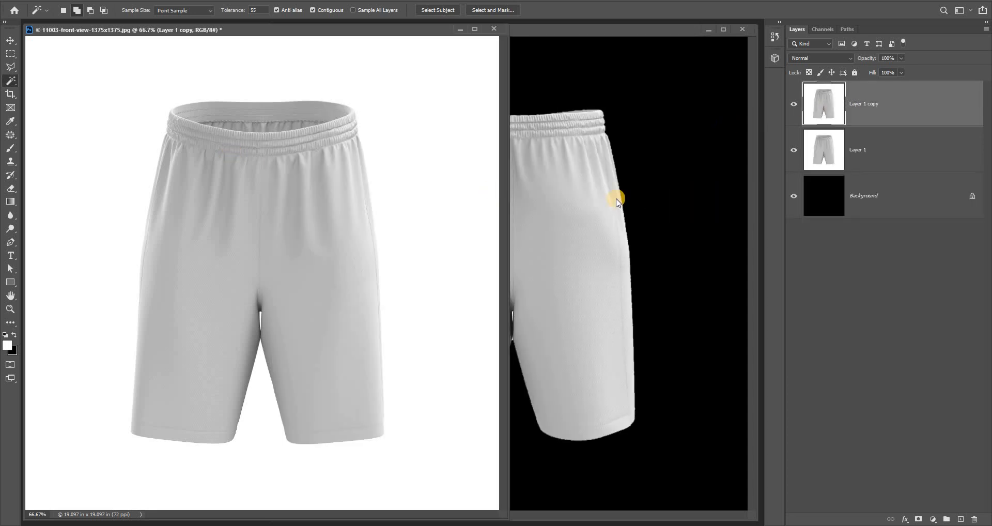
{"action": "key", "text": "ctrl+i"}
{"action": "key", "text": "ctrl+l"}
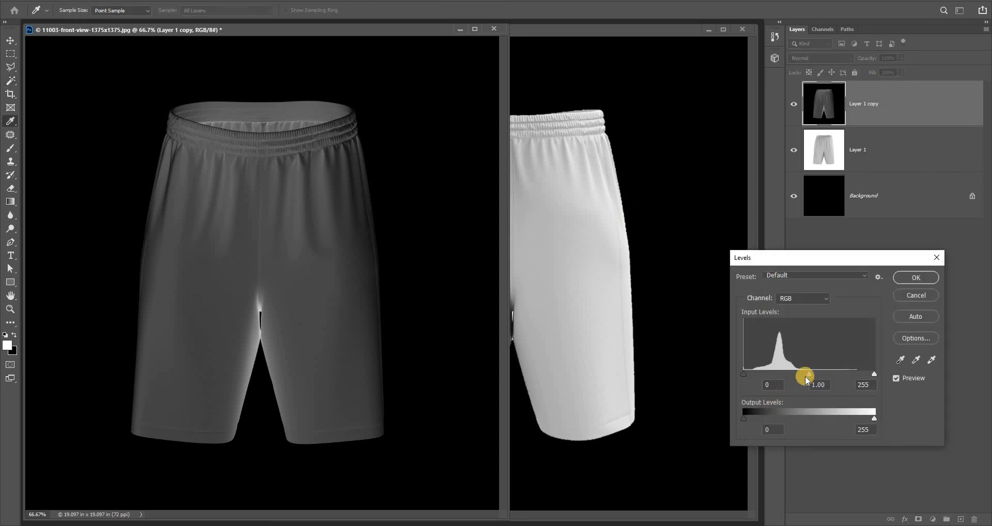
{"action": "left_click_drag", "start_coordinate": [804, 374], "coordinate": [707, 372]}
{"action": "key", "text": "Return"}
Step: Magic Wand the black area around the front-view silhouette, hide the inverted copy, delete the area from Layer 1 and deselect
{"action": "key", "text": "w"}
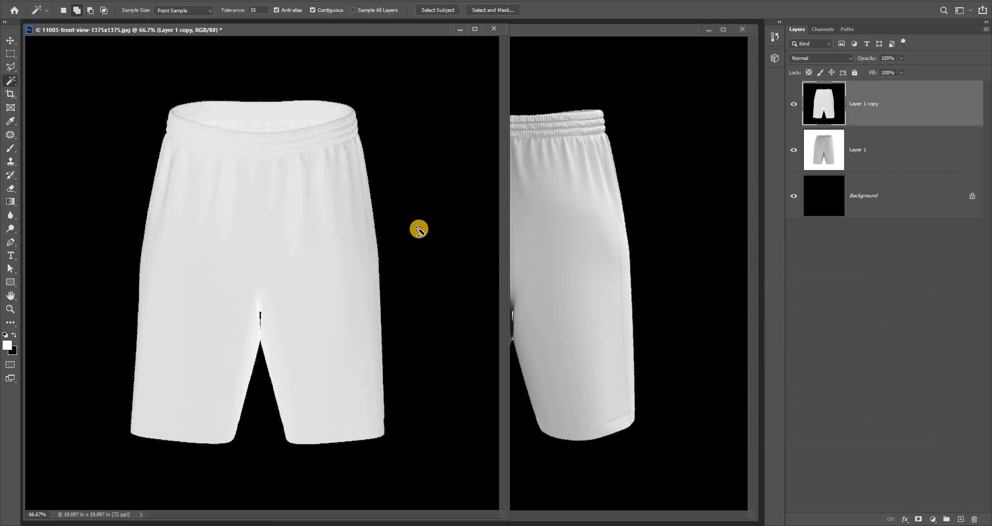
{"action": "left_click", "coordinate": [420, 227]}
{"action": "left_click", "coordinate": [795, 108]}
{"action": "left_click", "coordinate": [813, 129]}
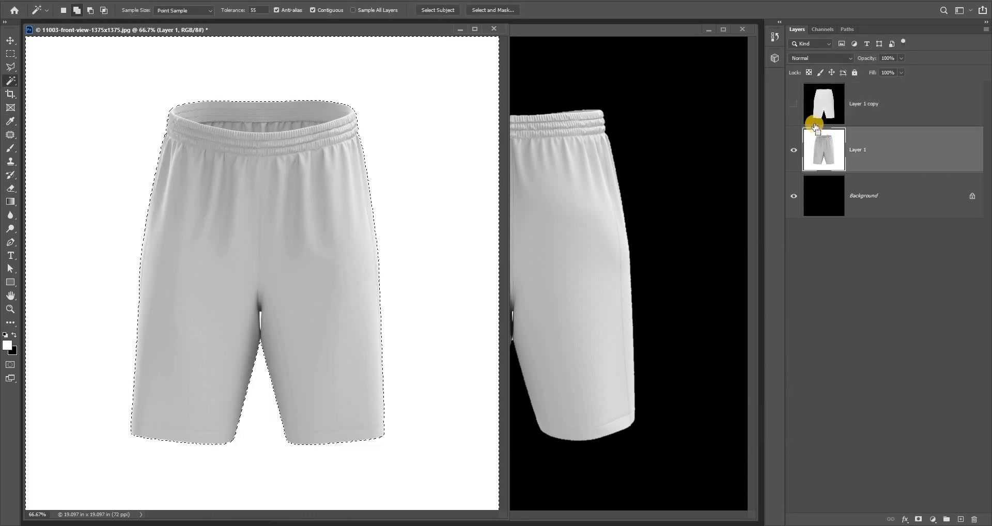
{"action": "key", "text": "Delete"}
{"action": "key", "text": "ctrl+d"}
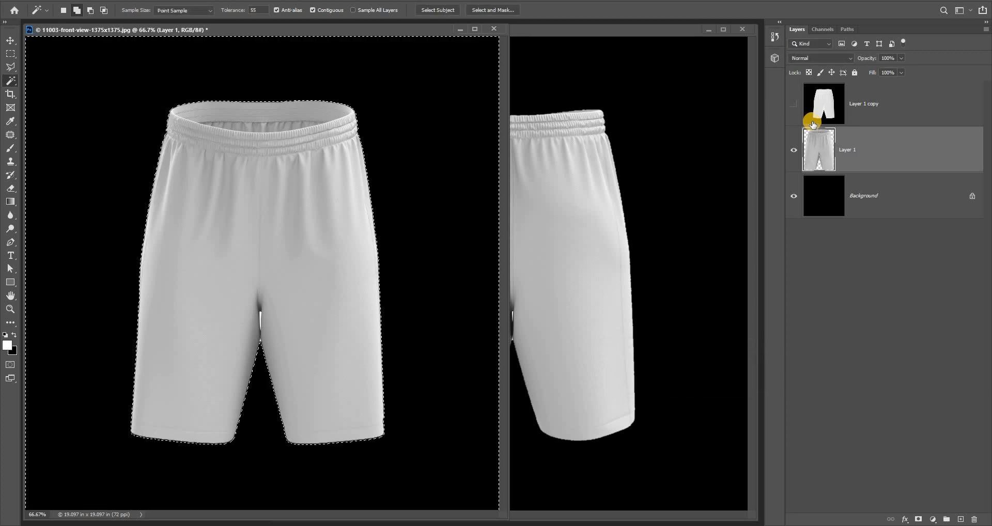
Step: Outline both leftover white slivers between the legs of the back-view shorts with the Polygonal Lasso
{"action": "key", "text": "v"}
{"action": "left_click", "coordinate": [627, 278]}
{"action": "mouse_move", "coordinate": [508, 302]}
{"action": "left_mouse_down"}
{"action": "mouse_move", "coordinate": [557, 379]}
{"action": "mouse_move", "coordinate": [552, 293]}
{"action": "left_mouse_up"}
{"action": "left_click_drag", "start_coordinate": [536, 372], "coordinate": [554, 254]}
{"action": "key", "text": "l"}
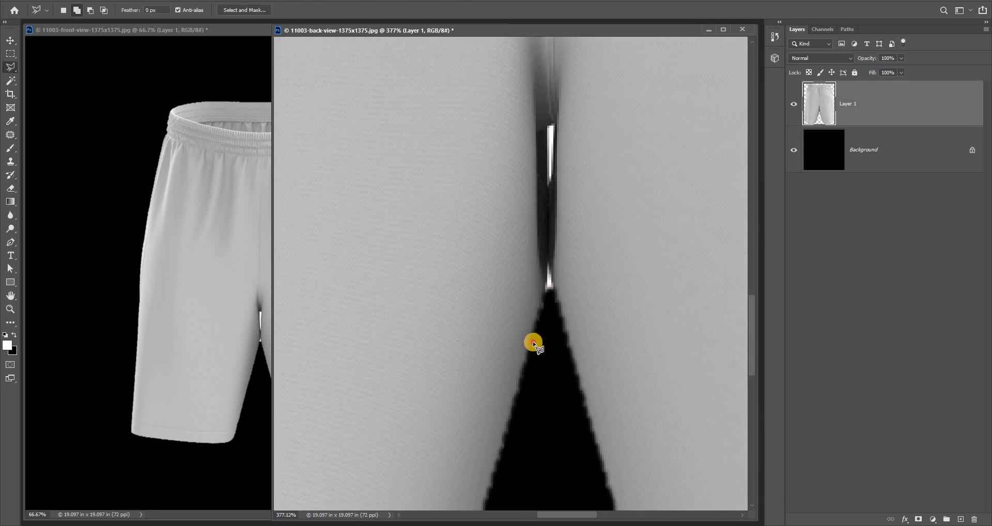
{"action": "left_click", "coordinate": [533, 342]}
{"action": "left_click", "coordinate": [549, 267]}
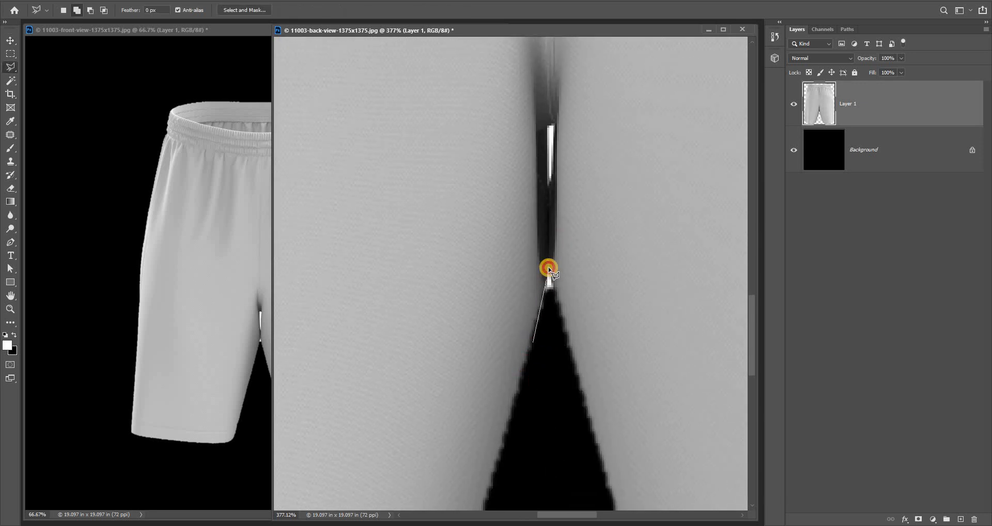
{"action": "left_click", "coordinate": [553, 319]}
{"action": "left_click", "coordinate": [553, 319]}
{"action": "left_click", "coordinate": [551, 181]}
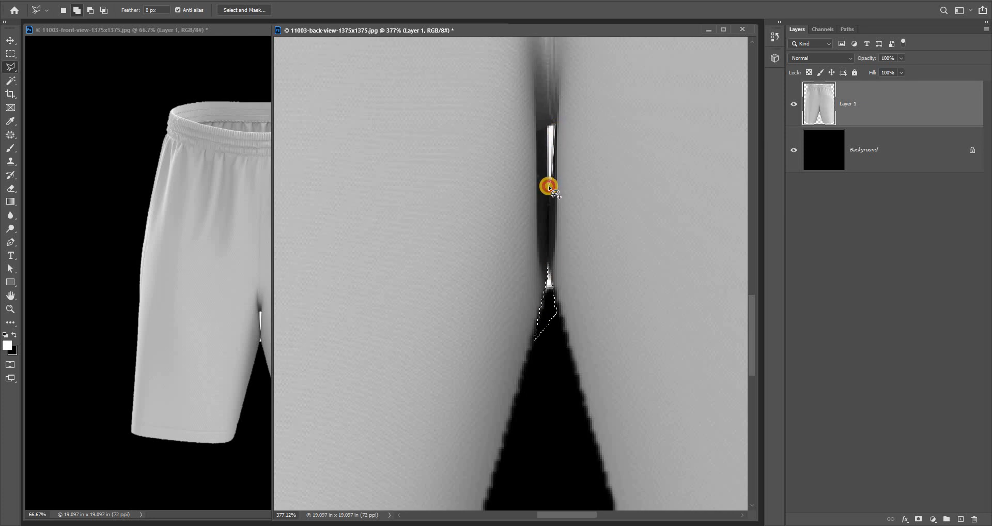
{"action": "left_click", "coordinate": [553, 123]}
{"action": "double_click", "coordinate": [555, 123]}
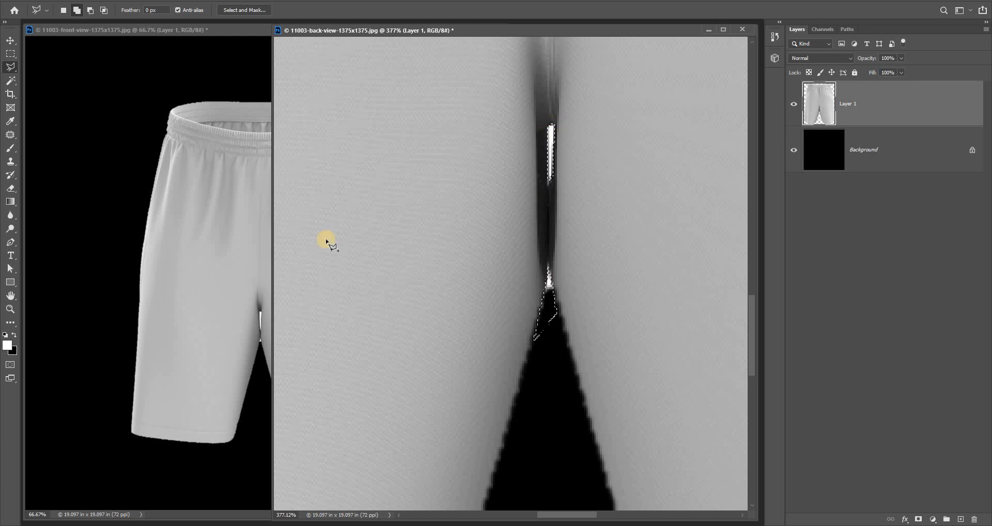
Step: Feather the selection, delete the white slivers from the back-view shorts and deselect
{"action": "mouse_move", "coordinate": [464, 196]}
{"action": "left_mouse_down"}
{"action": "mouse_move", "coordinate": [493, 189]}
{"action": "mouse_move", "coordinate": [500, 173]}
{"action": "left_mouse_up"}
{"action": "key", "text": "shift+F6"}
{"action": "key", "text": "Return"}
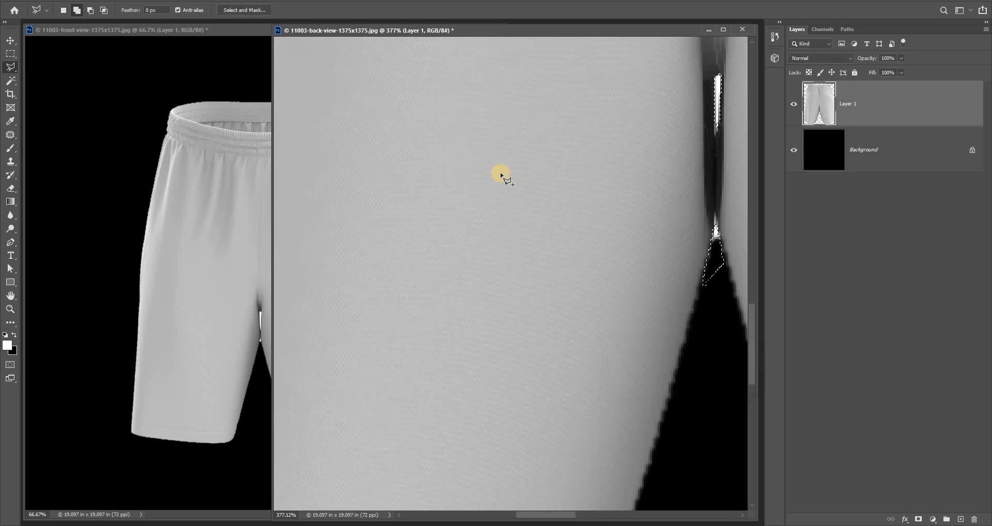
{"action": "key", "text": "Delete"}
{"action": "key", "text": "ctrl+d"}
{"action": "key", "text": "ctrl+0"}
Step: Outline both leftover white slivers between the legs of the front-view shorts with the Polygonal Lasso
{"action": "left_click", "coordinate": [223, 265]}
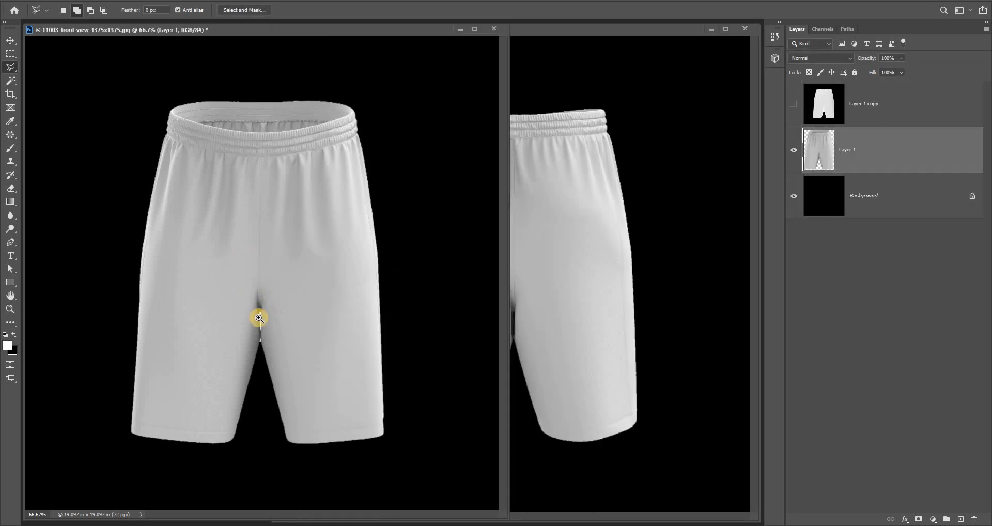
{"action": "mouse_move", "coordinate": [258, 317]}
{"action": "left_mouse_down"}
{"action": "mouse_move", "coordinate": [289, 357]}
{"action": "mouse_move", "coordinate": [290, 268]}
{"action": "left_mouse_up"}
{"action": "left_click_drag", "start_coordinate": [291, 330], "coordinate": [293, 298]}
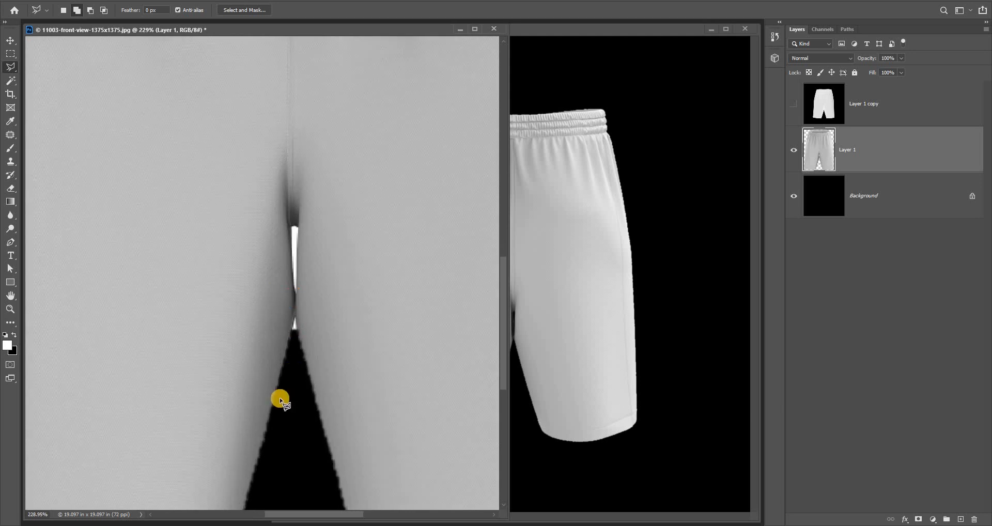
{"action": "left_click", "coordinate": [292, 317]}
{"action": "left_click", "coordinate": [294, 316]}
{"action": "left_click", "coordinate": [306, 365]}
{"action": "double_click", "coordinate": [298, 378]}
{"action": "left_click", "coordinate": [285, 258]}
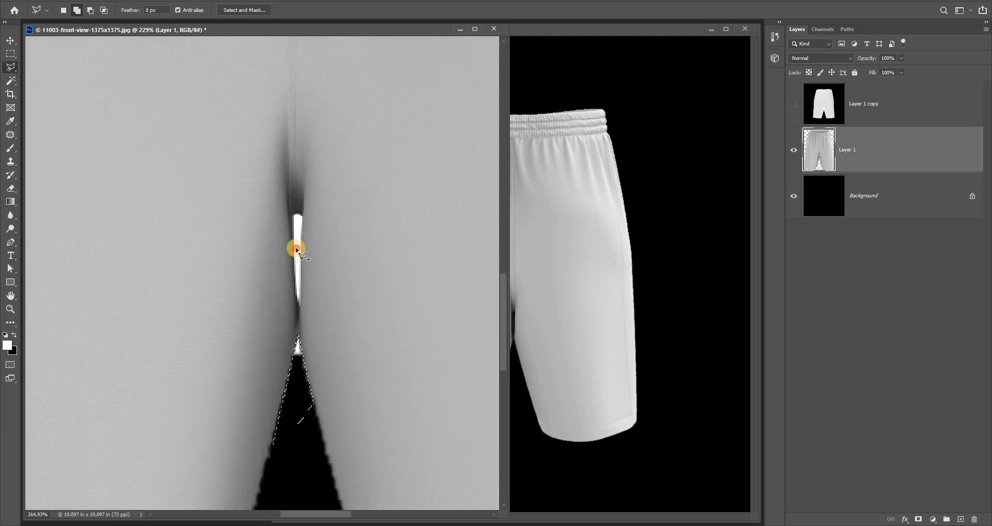
{"action": "left_click", "coordinate": [301, 309]}
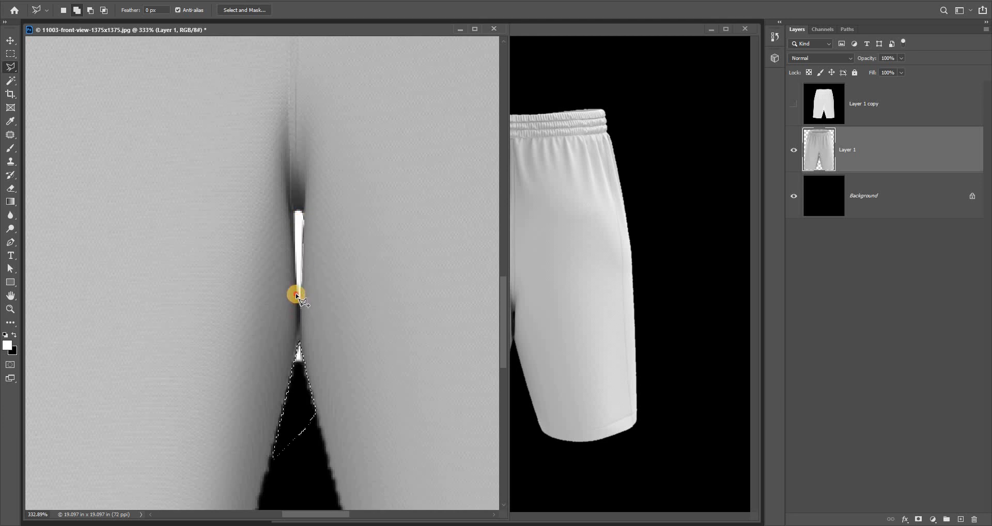
{"action": "left_click", "coordinate": [298, 209]}
{"action": "left_click", "coordinate": [302, 212]}
Step: Contract the selection and delete the white slivers from the front-view shorts layer
{"action": "key", "text": "alt+s"}
{"action": "key", "text": "m"}
{"action": "key", "text": "c"}
{"action": "key", "text": "Return"}
{"action": "key", "text": "Delete"}
{"action": "key", "text": "ctrl+0"}
Step: Delete the hidden inverted copy layer from the front-view document
{"action": "key", "text": "v"}
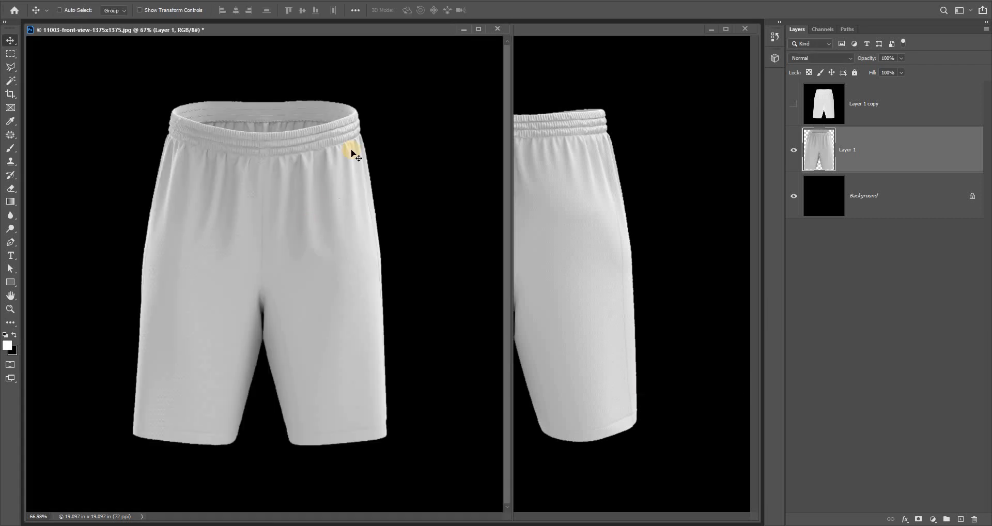
{"action": "left_click", "coordinate": [826, 103]}
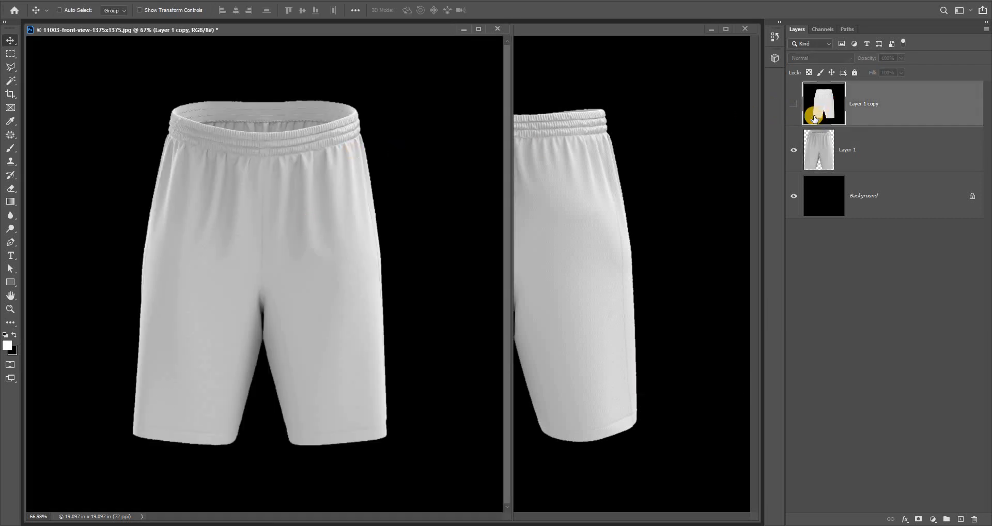
{"action": "key", "text": "Delete"}
{"action": "left_click", "coordinate": [699, 144]}
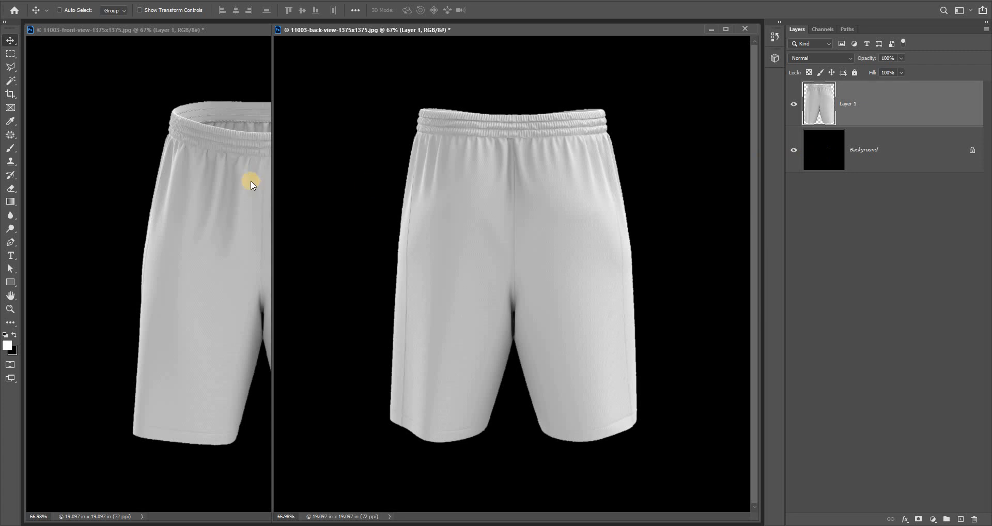
{"action": "left_click", "coordinate": [230, 176]}
{"action": "left_click", "coordinate": [549, 182]}
{"action": "left_click", "coordinate": [258, 178]}
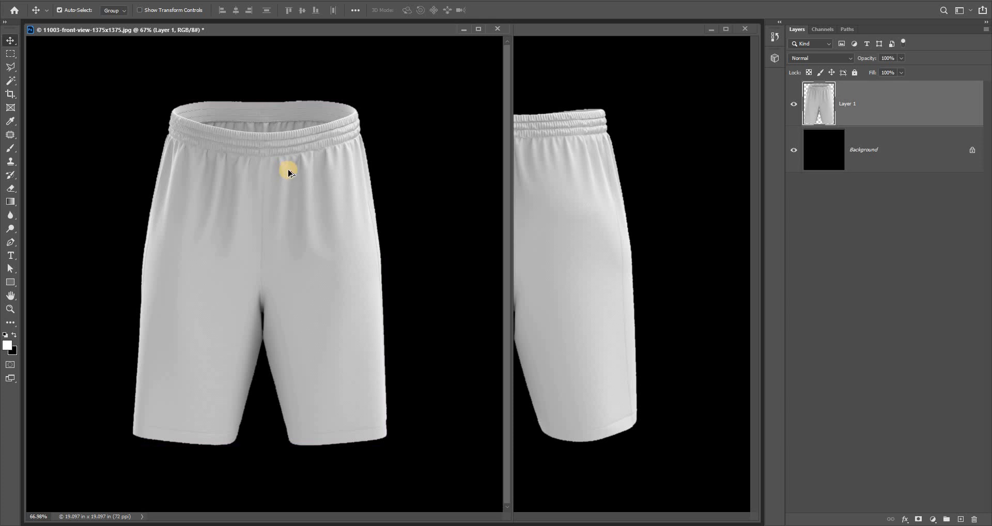
{"action": "key", "text": "ctrl+z"}
{"action": "key", "text": "ctrl+shift+z"}
Step: Duplicate the cut-out shorts layer in both the front-view and back-view documents and apply Auto Tone to each copy
{"action": "key", "text": "ctrl+j"}
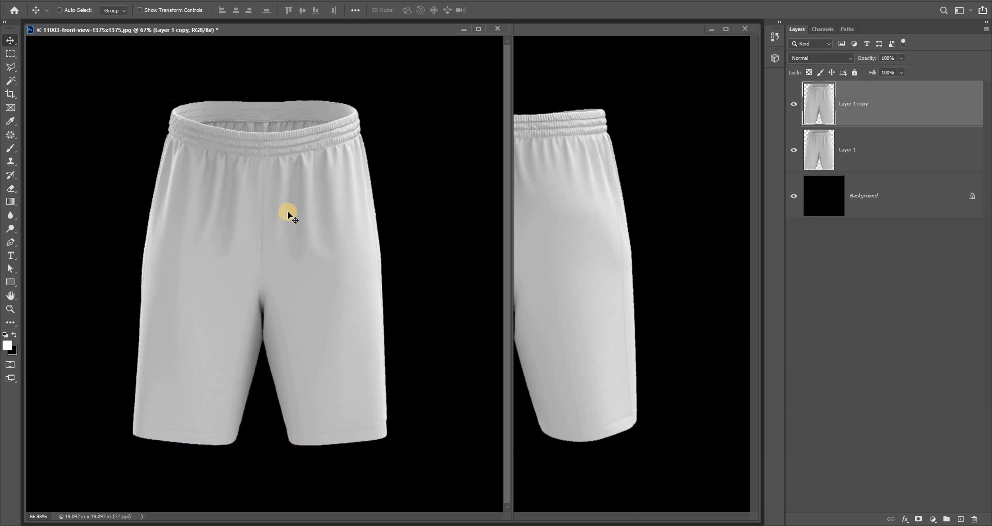
{"action": "key", "text": "ctrl"}
{"action": "key", "text": "ctrl+shift+l"}
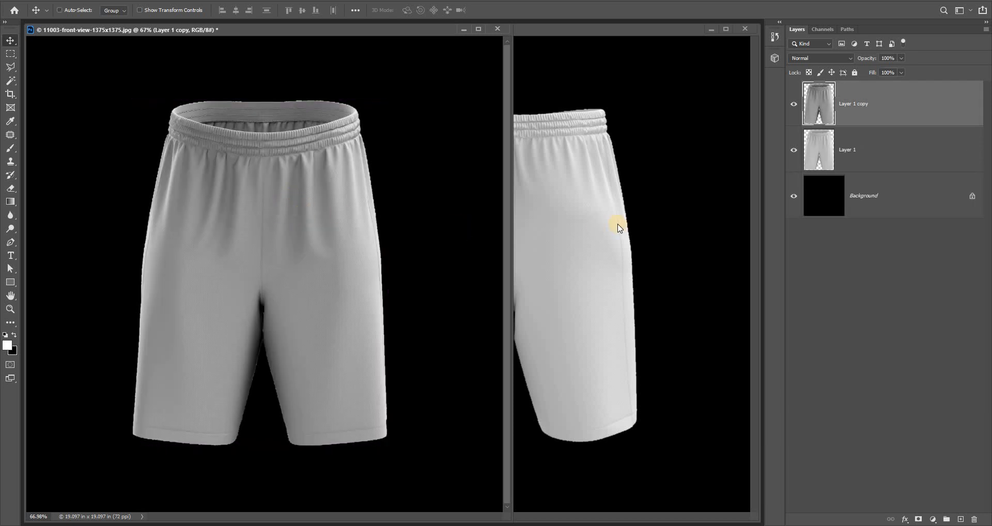
{"action": "key", "text": "ctrl+Tab"}
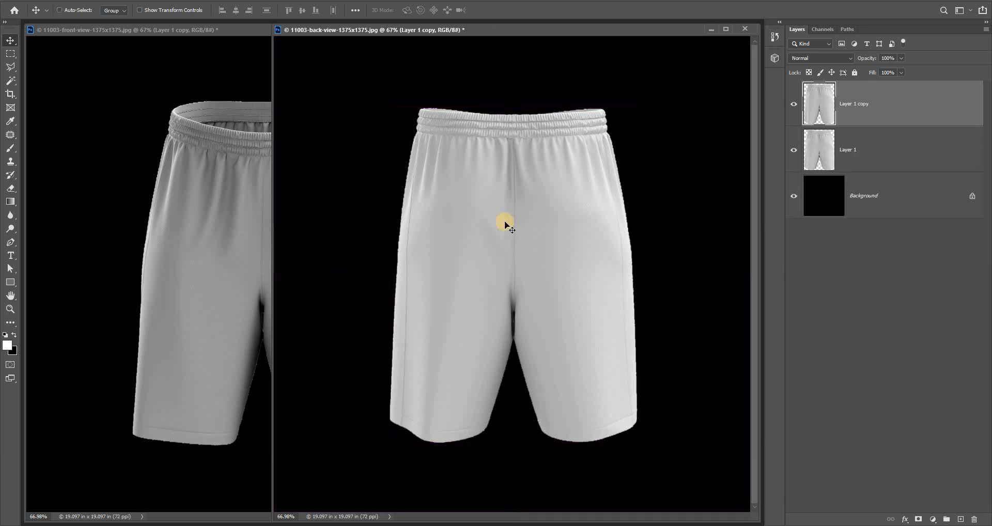
{"action": "key", "text": "ctrl+shift+l"}
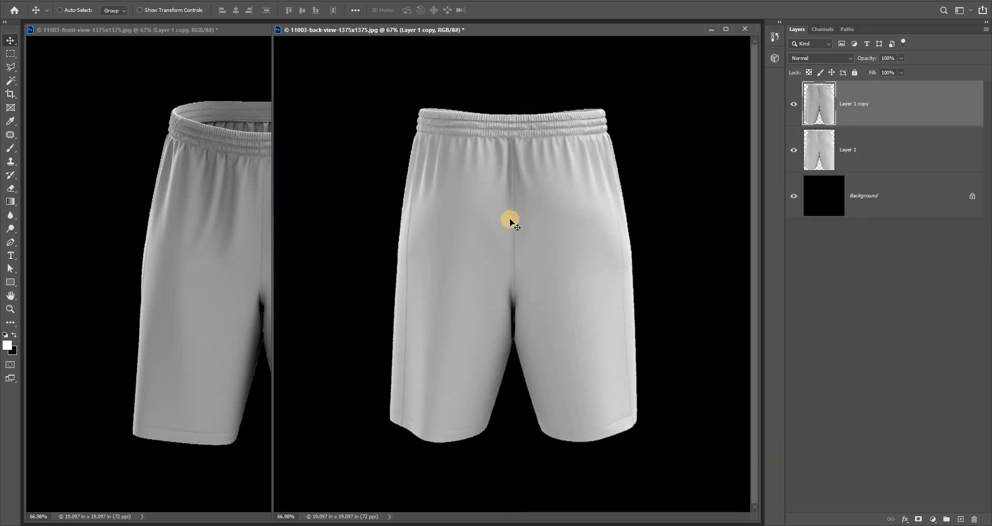
{"action": "left_click", "coordinate": [149, 215]}
{"action": "left_click", "coordinate": [558, 241]}
{"action": "left_click", "coordinate": [240, 263]}
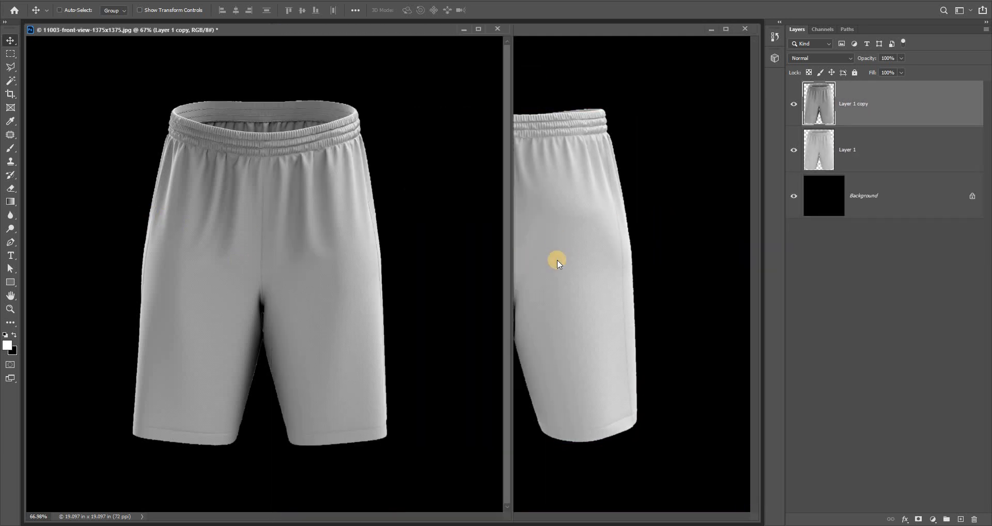
{"action": "left_click", "coordinate": [556, 261]}
{"action": "left_click", "coordinate": [256, 261]}
Step: Darken the front-view shorts copy with Levels using midtone 0.24, white input 231 and white output 240
{"action": "key", "text": "ctrl"}
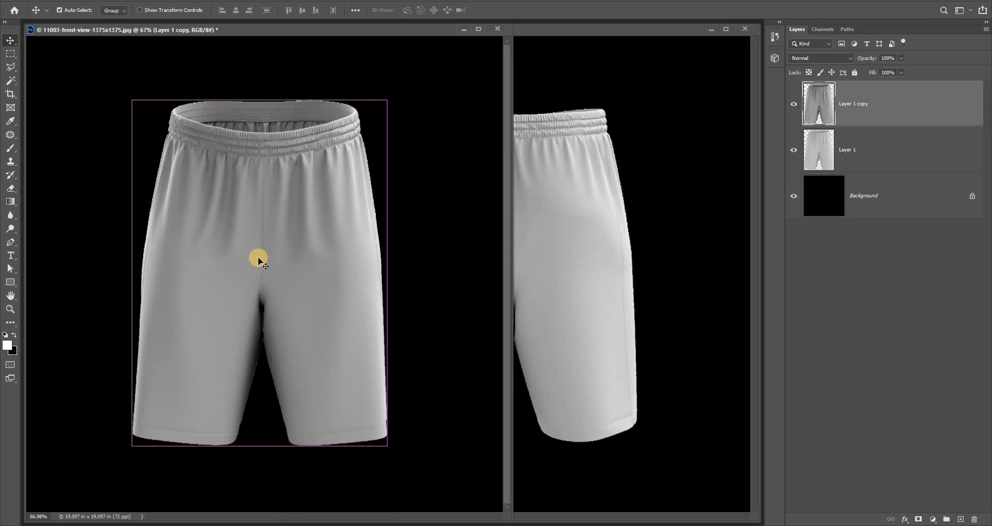
{"action": "key", "text": "ctrl+l"}
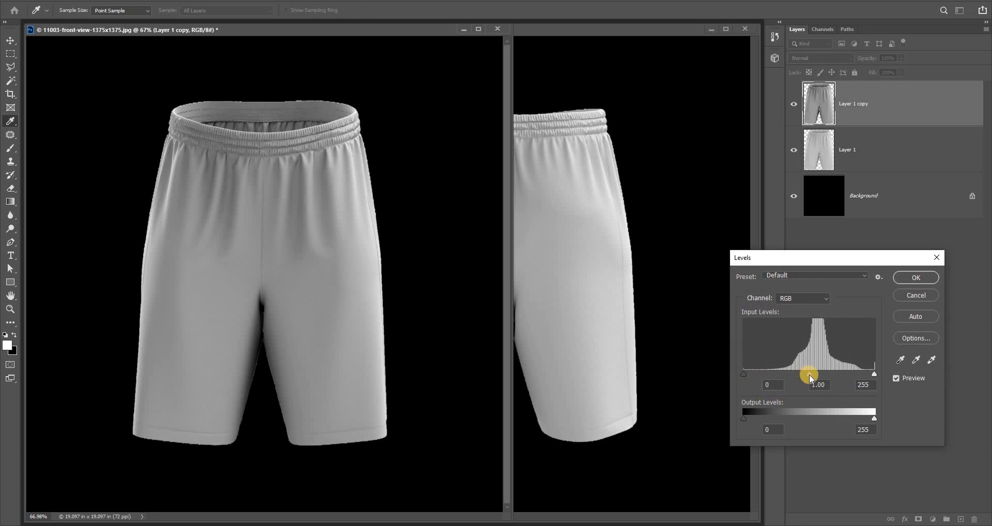
{"action": "left_click_drag", "start_coordinate": [809, 374], "coordinate": [853, 374]}
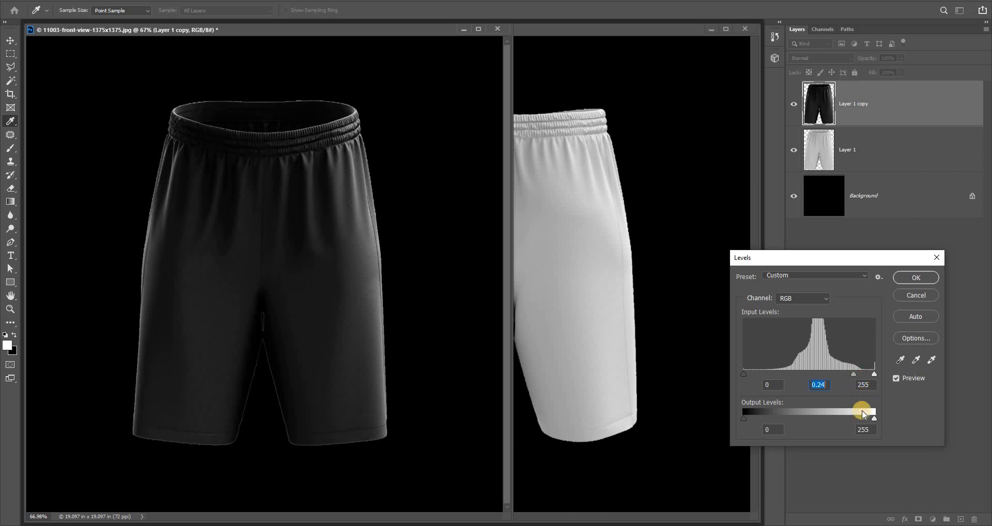
{"action": "left_click_drag", "start_coordinate": [873, 418], "coordinate": [866, 416]}
{"action": "left_click_drag", "start_coordinate": [871, 377], "coordinate": [861, 379]}
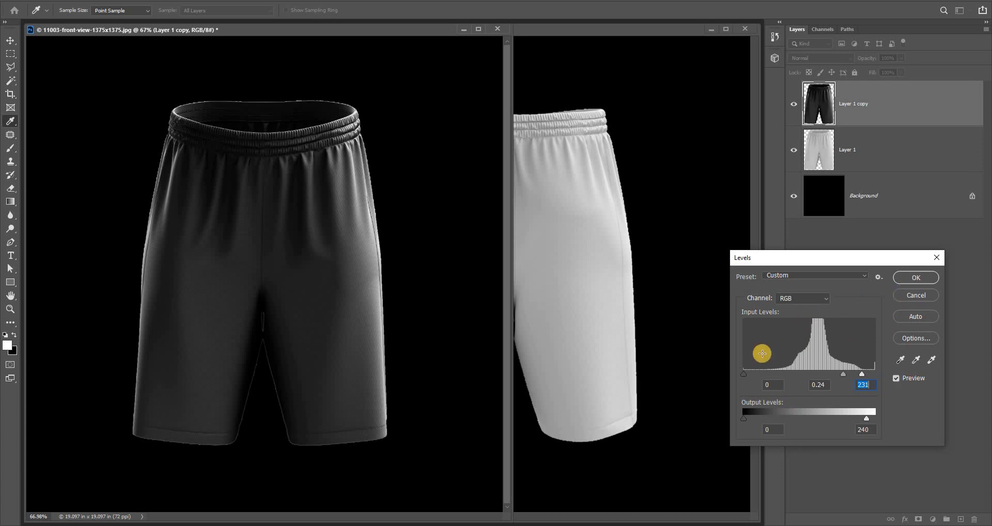
{"action": "left_click", "coordinate": [903, 280]}
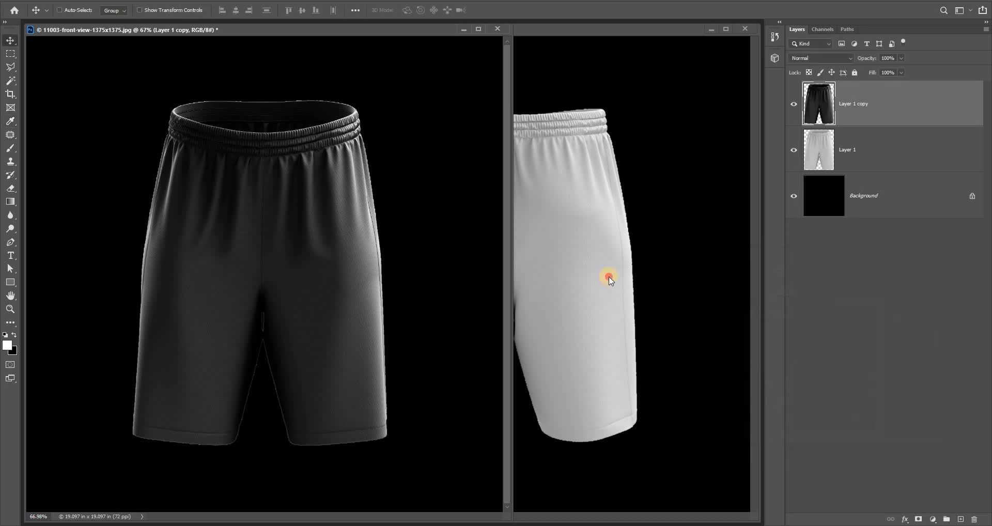
Step: Darken the back-view shorts copy with Levels using midtone 0.14, white input 239 and white output 240
{"action": "left_click", "coordinate": [609, 278]}
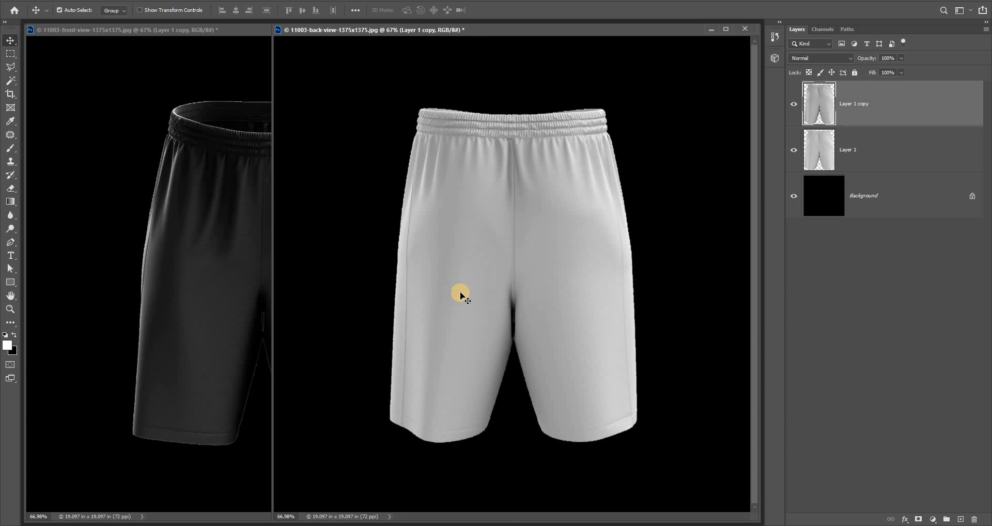
{"action": "key", "text": "ctrl+alt+l"}
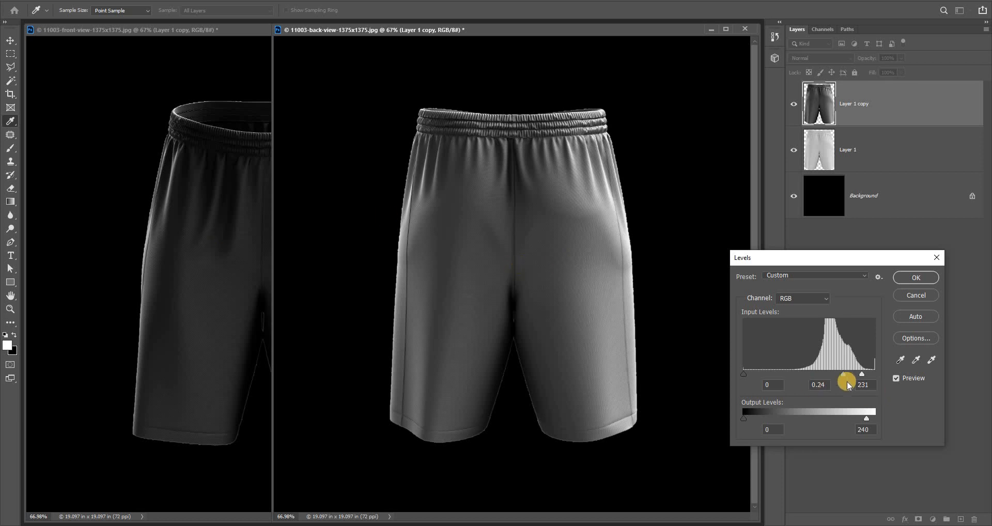
{"action": "left_click_drag", "start_coordinate": [847, 374], "coordinate": [851, 374]}
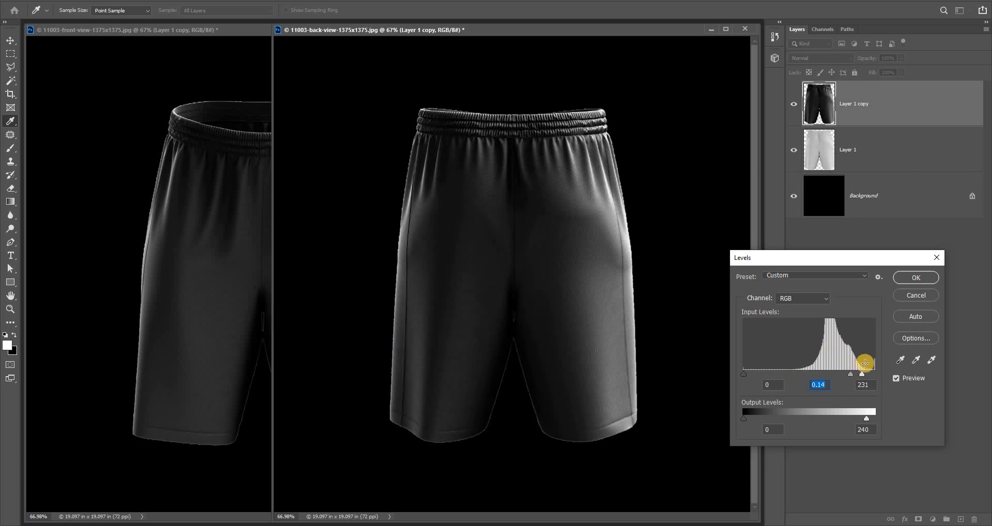
{"action": "left_click_drag", "start_coordinate": [866, 374], "coordinate": [866, 374]}
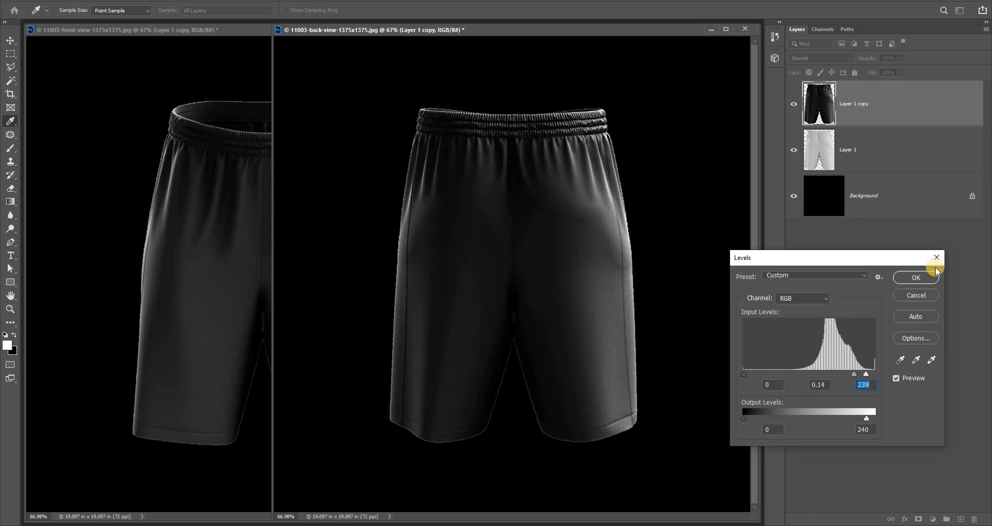
{"action": "left_click", "coordinate": [915, 278]}
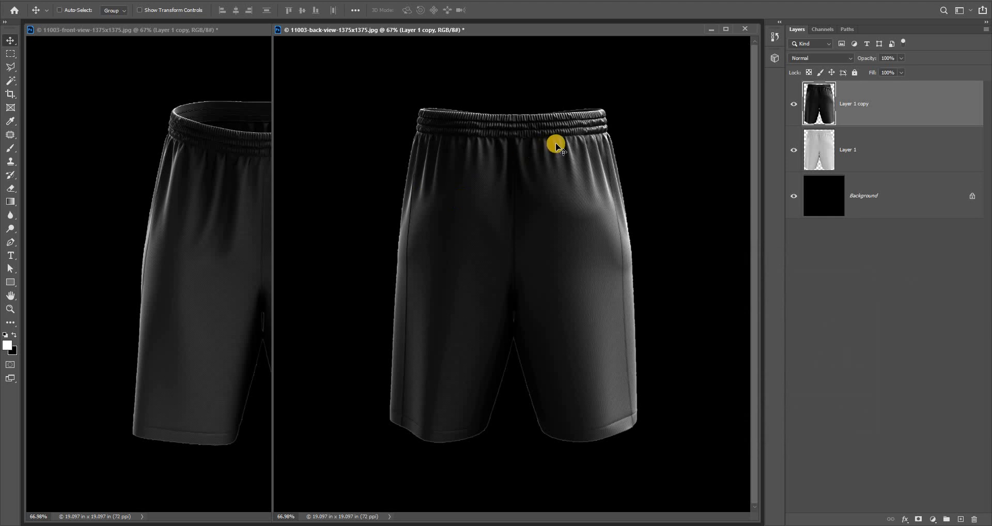
Step: Load the back-view shorts outline from Layer 1 and fill it with black on a new layer directly above
{"action": "left_click", "coordinate": [822, 149]}
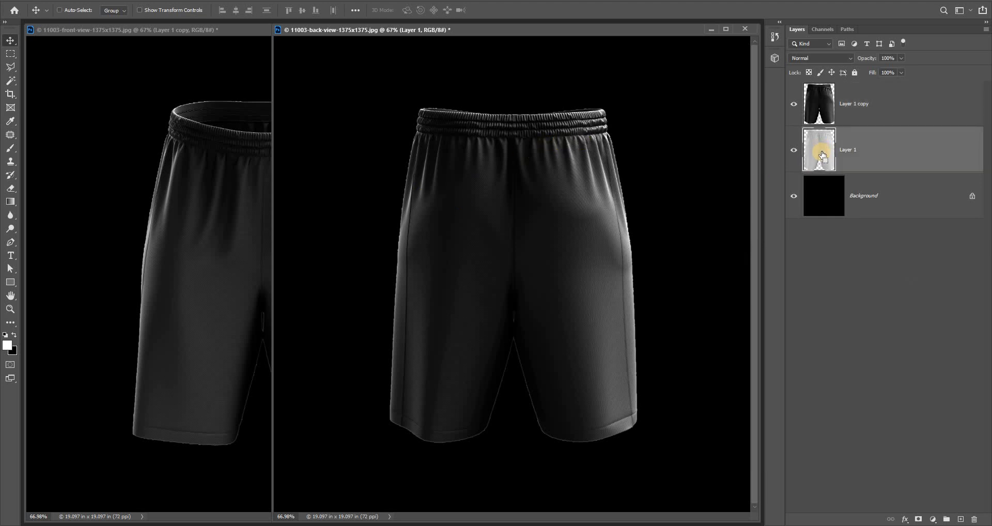
{"action": "left_click", "coordinate": [822, 154], "text": "ctrl"}
{"action": "left_click", "coordinate": [961, 519]}
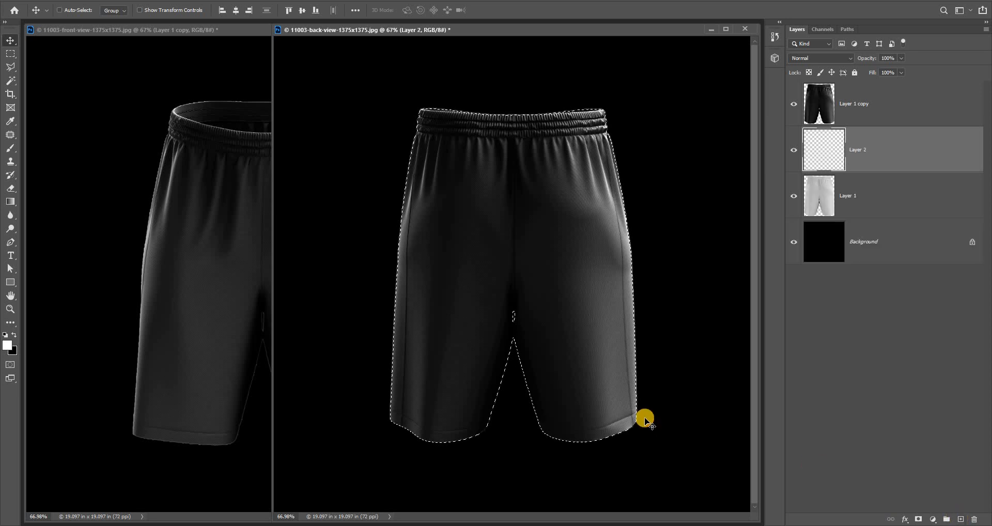
{"action": "key", "text": "ctrl+BackSpace"}
{"action": "key", "text": "ctrl+d"}
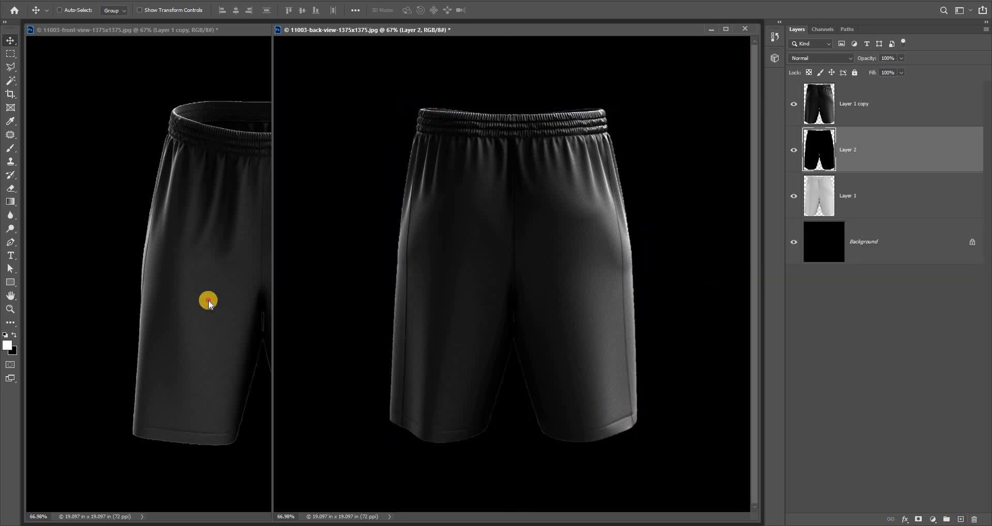
Step: In the front-view document, add a layer above Layer 1 and fill the shorts outline on it with black
{"action": "left_click", "coordinate": [209, 300]}
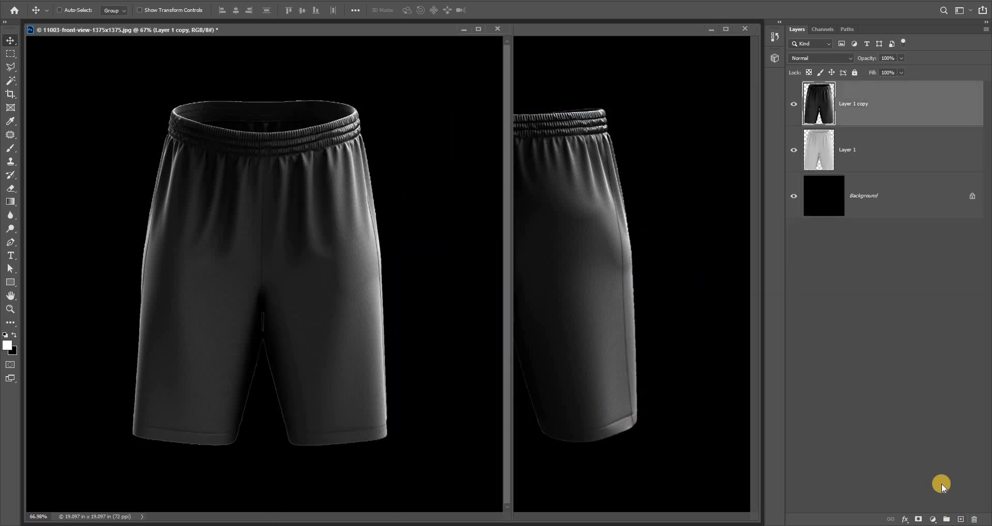
{"action": "left_click", "coordinate": [823, 155], "text": "ctrl"}
{"action": "left_click", "coordinate": [823, 155]}
{"action": "left_click", "coordinate": [961, 519]}
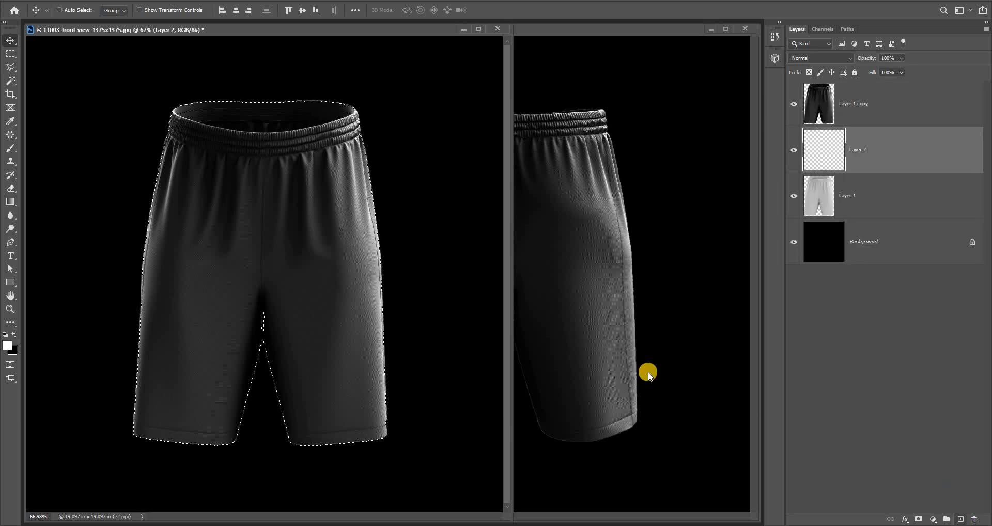
{"action": "key", "text": "ctrl+BackSpace"}
{"action": "key", "text": "ctrl+d"}
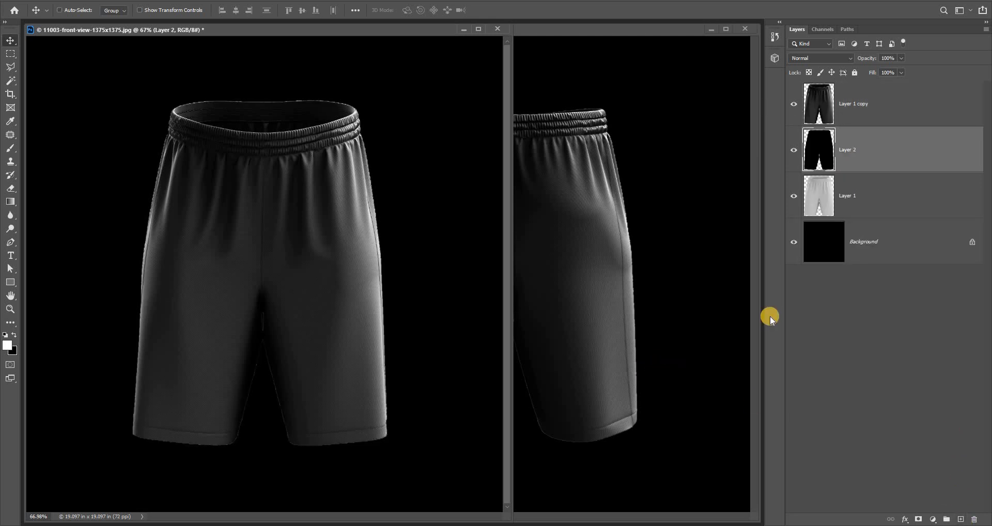
Step: Delete the black Background layer from both the front-view and back-view documents
{"action": "left_click", "coordinate": [814, 251]}
{"action": "key", "text": "Delete"}
{"action": "left_click", "coordinate": [582, 281]}
{"action": "left_click", "coordinate": [858, 246]}
{"action": "key", "text": "Delete"}
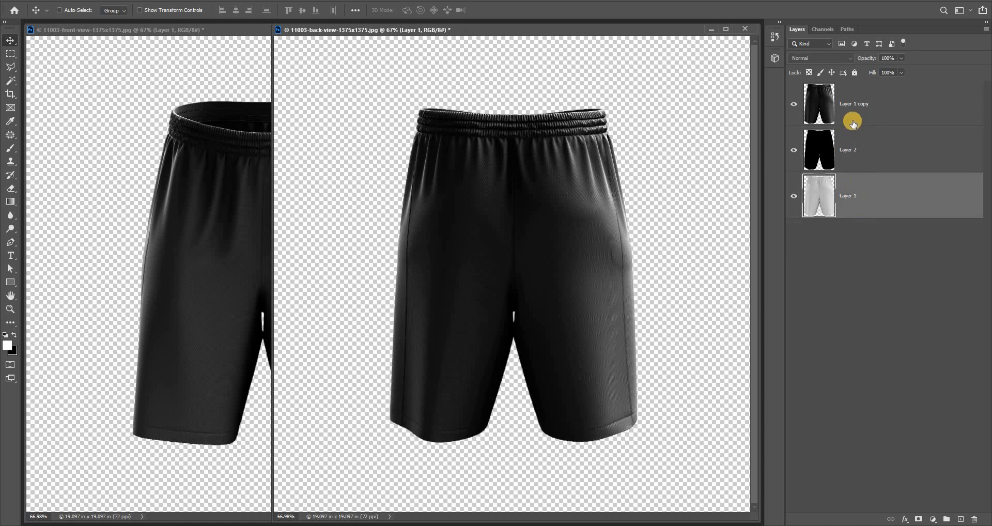
Step: Select the Layer 1 copy layer in both documents and save the front view as the Photoshop file FRONT
{"action": "left_click", "coordinate": [857, 101]}
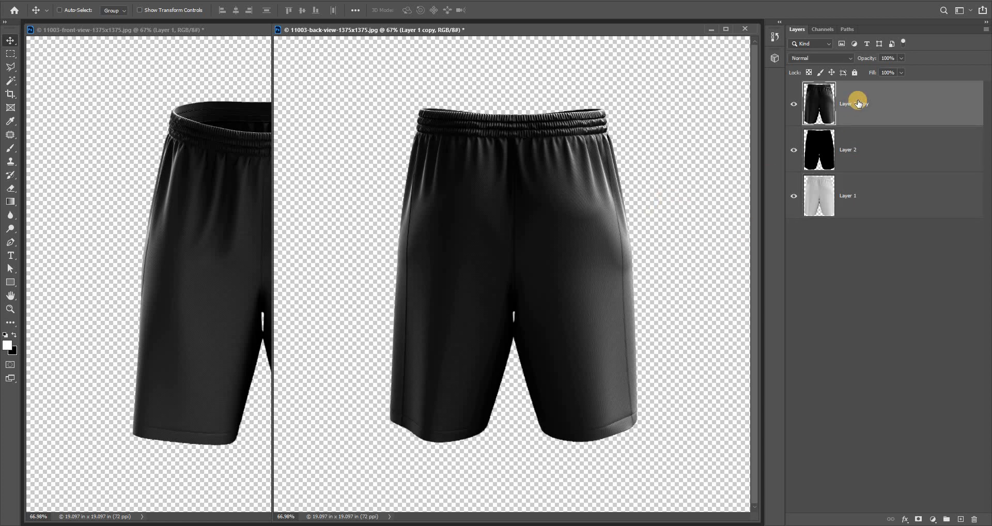
{"action": "left_click", "coordinate": [155, 206]}
{"action": "left_click", "coordinate": [843, 101]}
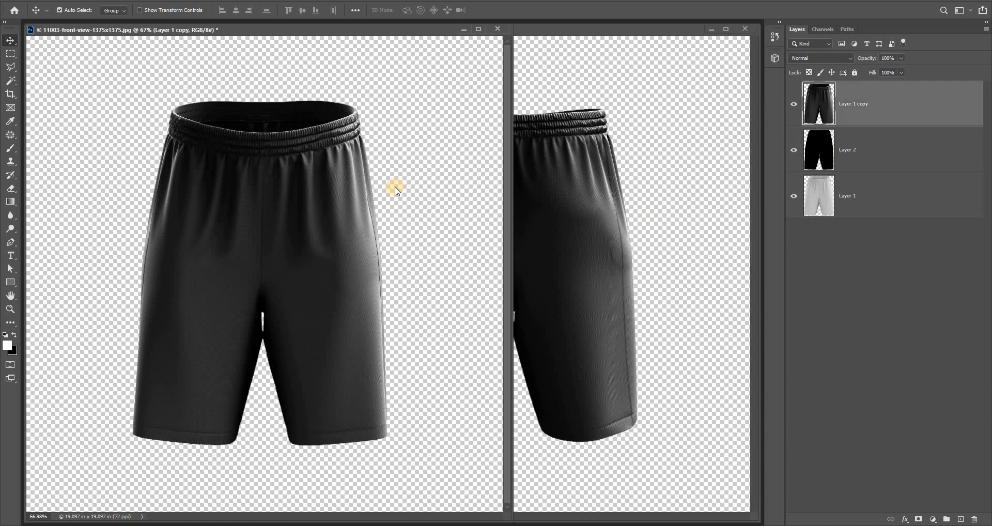
{"action": "key", "text": "ctrl+shift+s"}
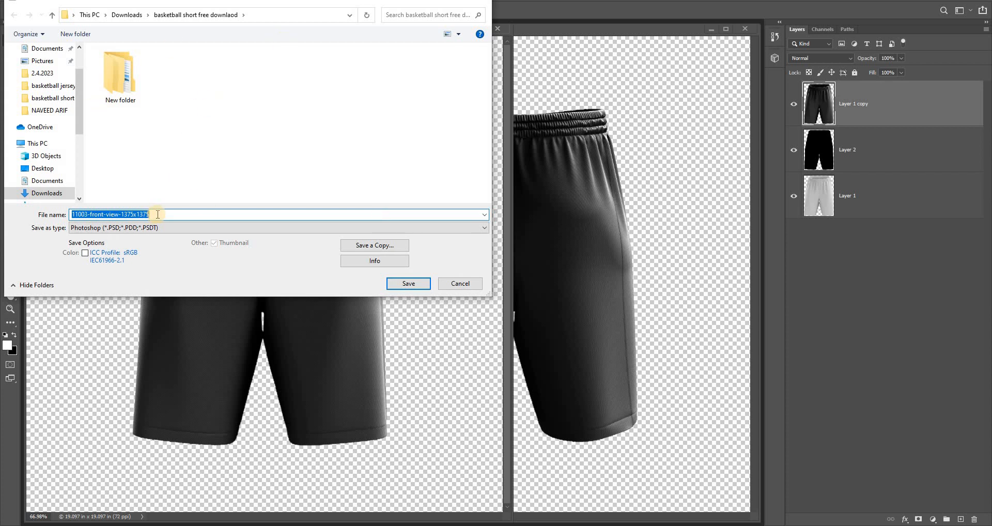
{"action": "type", "text": "f"}
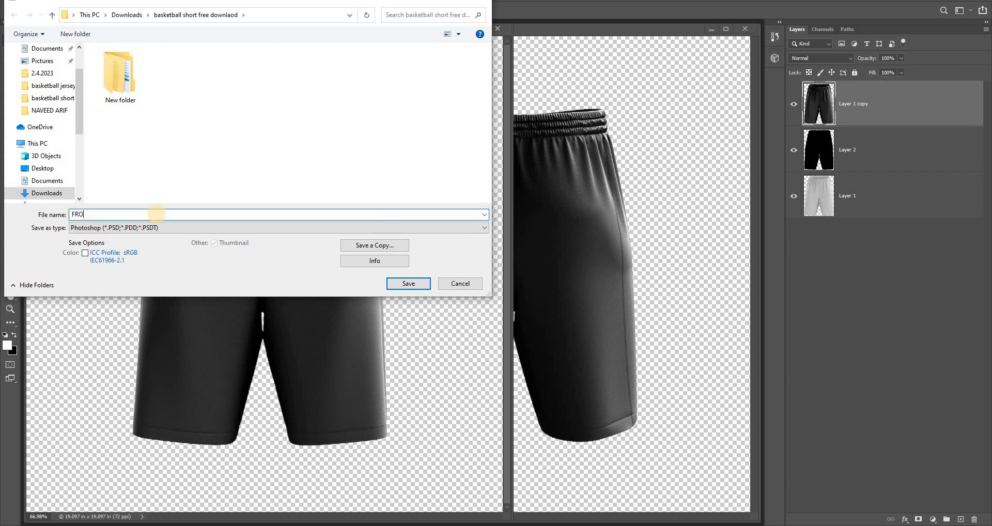
{"action": "key", "text": "Return"}
Step: Save the back-view document as a Photoshop file named BACK in the same folder
{"action": "left_click", "coordinate": [619, 282]}
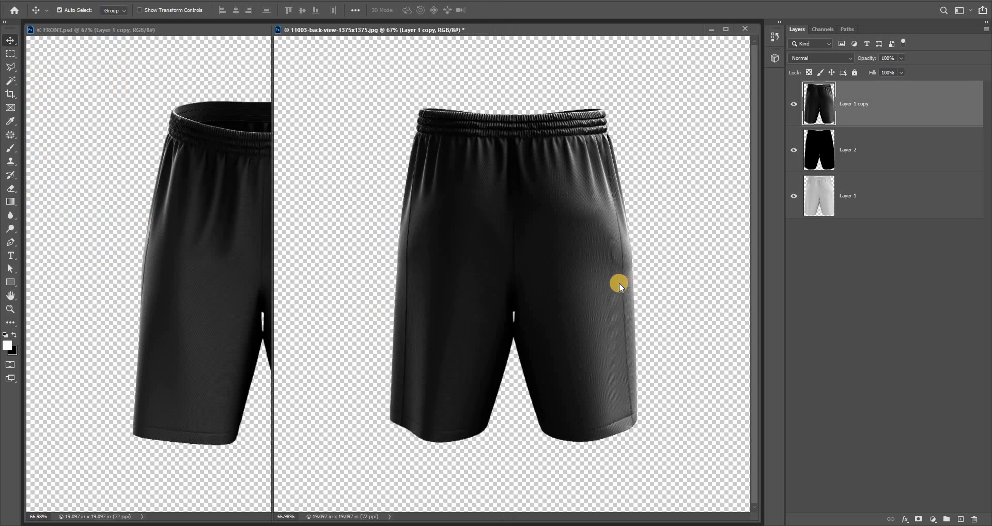
{"action": "key", "text": "ctrl+shift+s"}
{"action": "type", "text": "B"}
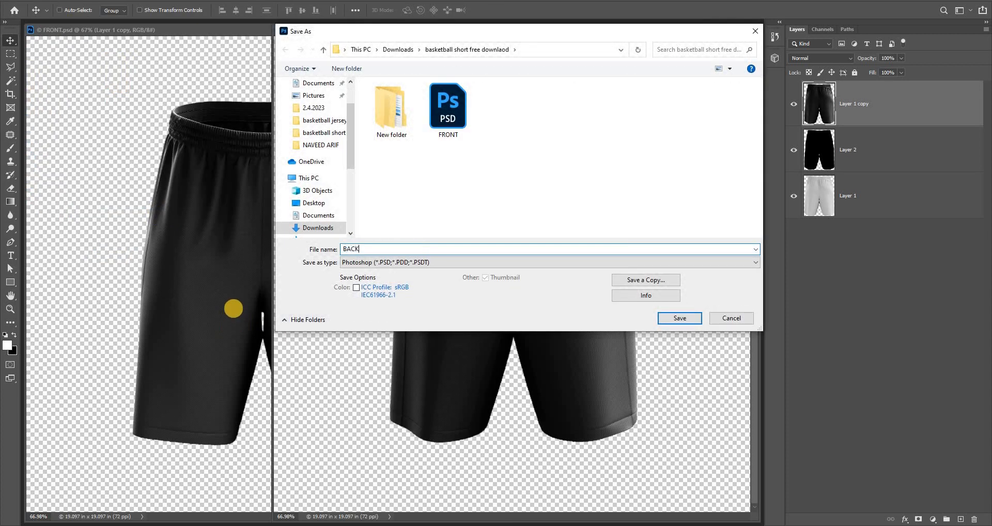
{"action": "type", "text": "ACK"}
{"action": "key", "text": "Return"}
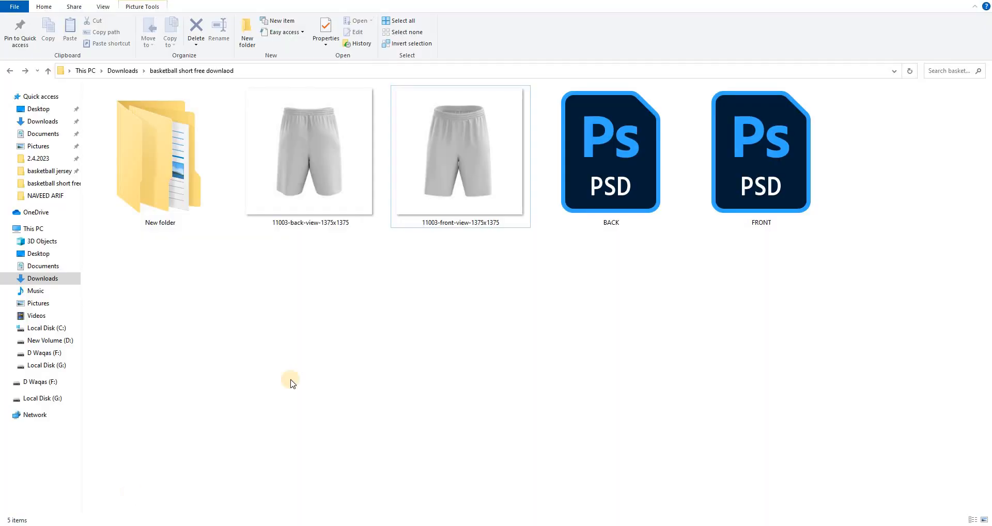
Step: Select the BACK and FRONT PSD files in File Explorer and open them in CorelDRAW
{"action": "left_click_drag", "start_coordinate": [633, 256], "coordinate": [724, 217]}
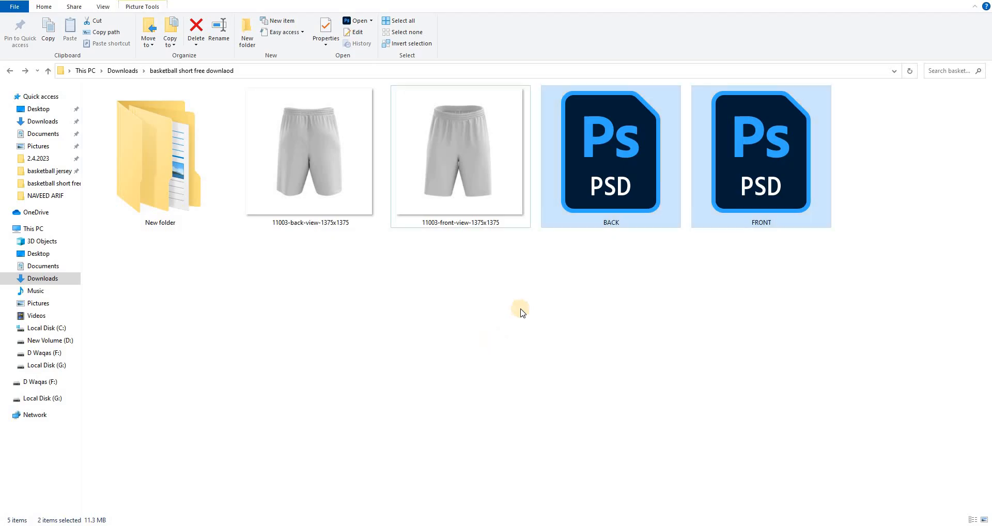
{"action": "left_click_drag", "start_coordinate": [540, 297], "coordinate": [777, 179]}
{"action": "left_click_drag", "start_coordinate": [620, 192], "coordinate": [579, 271]}
{"action": "scroll", "coordinate": [360, 277], "scroll_direction": "down", "scroll_amount": 2}
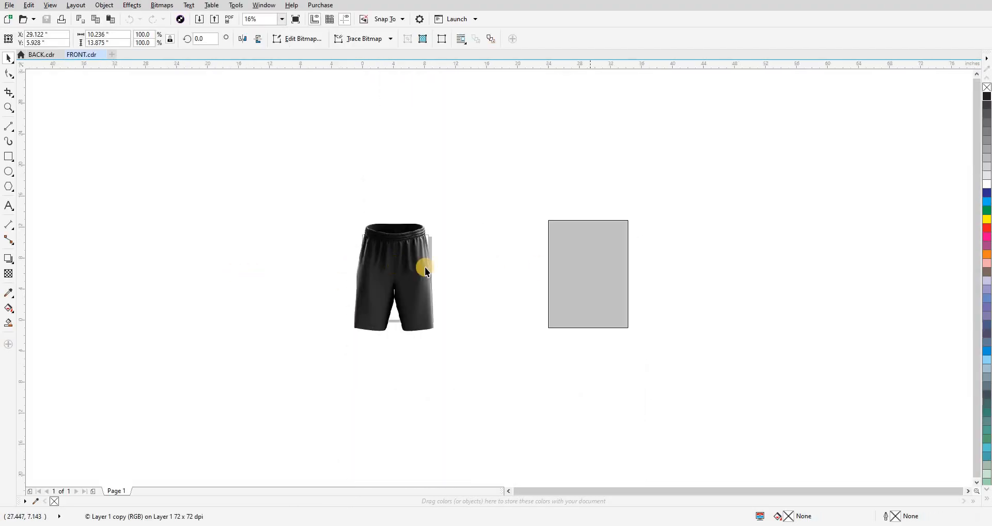
Step: Pull the front shorts' stacked layers apart to check they are separate images, and undo the moves
{"action": "left_click_drag", "start_coordinate": [400, 271], "coordinate": [683, 272]}
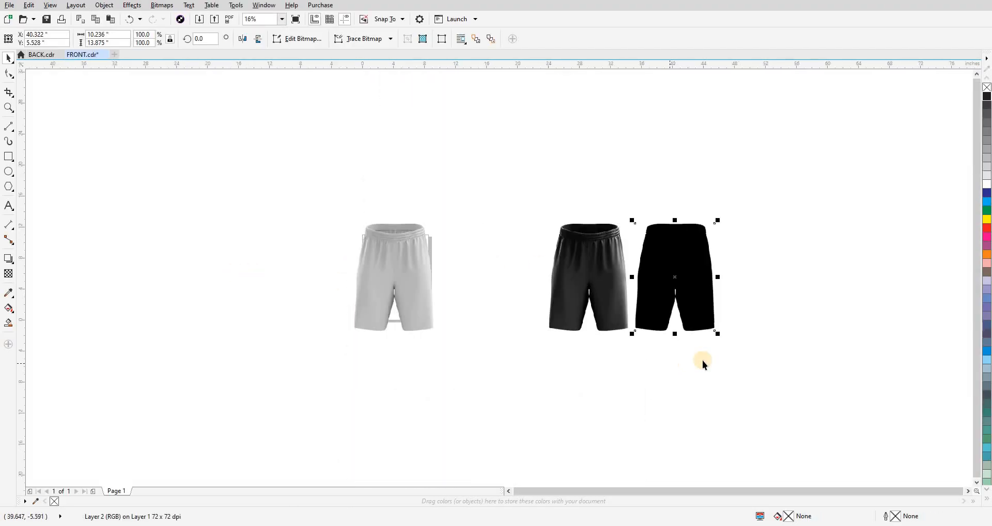
{"action": "key", "text": "ctrl+z"}
{"action": "key", "text": "ctrl+z"}
{"action": "left_click_drag", "start_coordinate": [626, 397], "coordinate": [219, 181]}
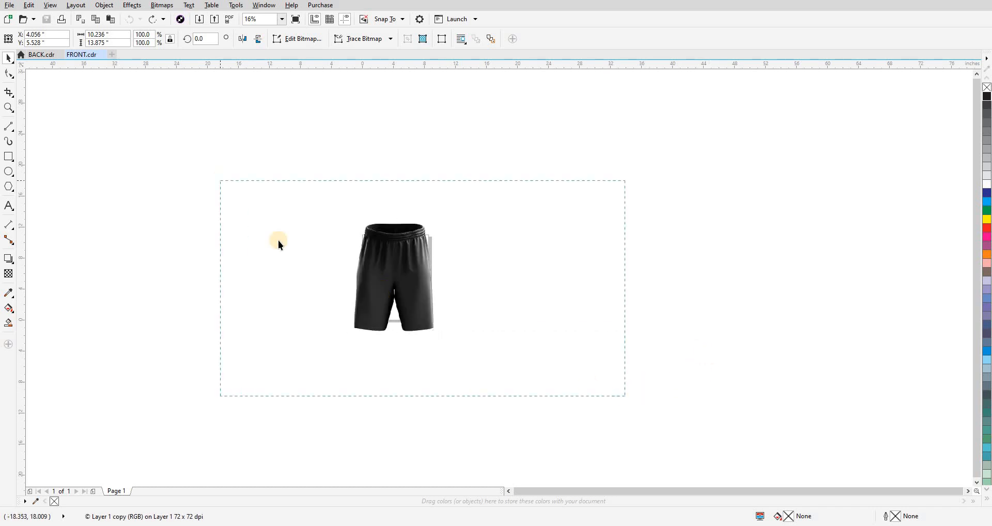
{"action": "left_click", "coordinate": [346, 265]}
{"action": "left_click_drag", "start_coordinate": [370, 258], "coordinate": [563, 257]}
{"action": "left_click_drag", "start_coordinate": [407, 266], "coordinate": [473, 265]}
{"action": "key", "text": "ctrl+z"}
{"action": "left_click", "coordinate": [496, 292]}
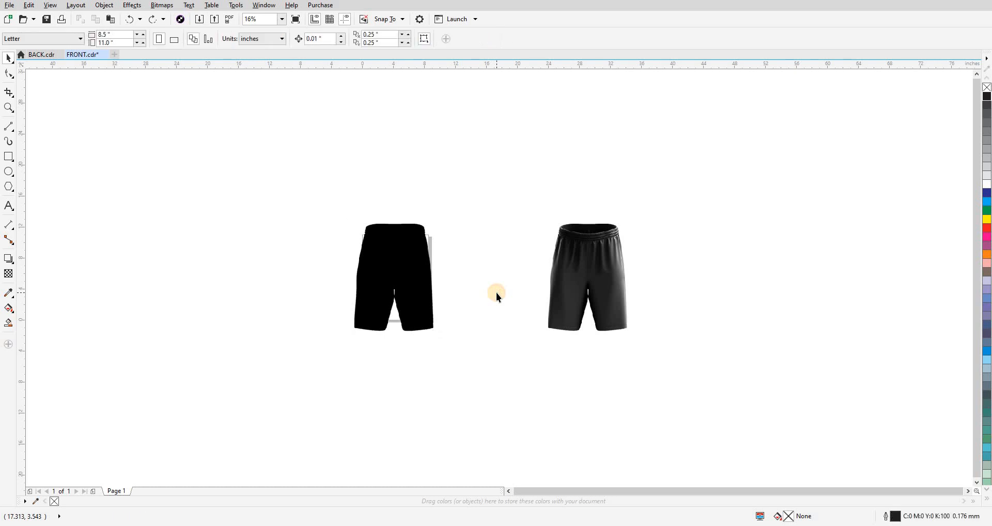
{"action": "key", "text": "ctrl+z"}
{"action": "left_click", "coordinate": [491, 361]}
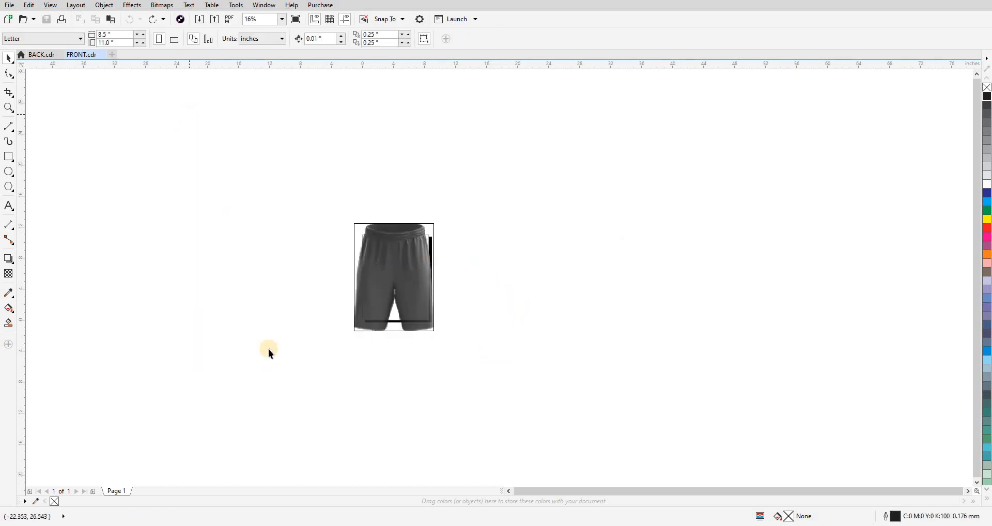
Step: Clear all objects from the FRONT drawing and bring in the FRONT PSD from File Explorer beside the page
{"action": "key", "text": "ctrl+a"}
{"action": "key", "text": "Delete"}
{"action": "key", "text": "alt+Tab"}
{"action": "left_click", "coordinate": [570, 229]}
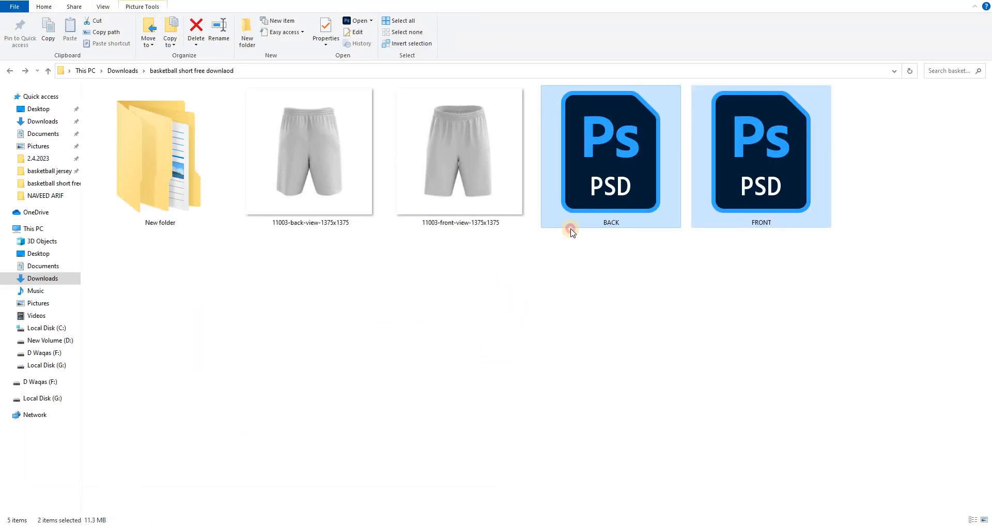
{"action": "left_click_drag", "start_coordinate": [740, 197], "coordinate": [265, 297]}
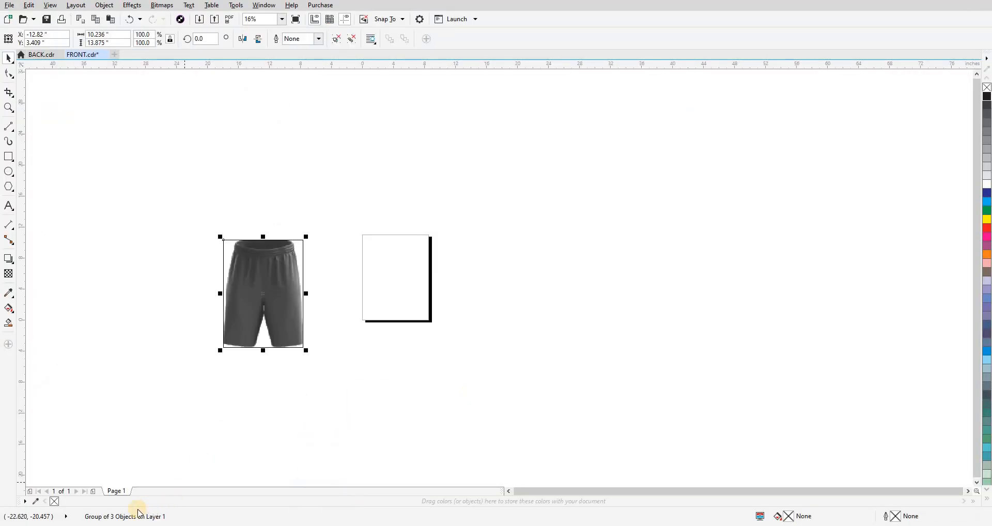
Step: Bring the BACK PSD from File Explorer into the same drawing and move the front shorts group closer to the back view
{"action": "left_click", "coordinate": [191, 525]}
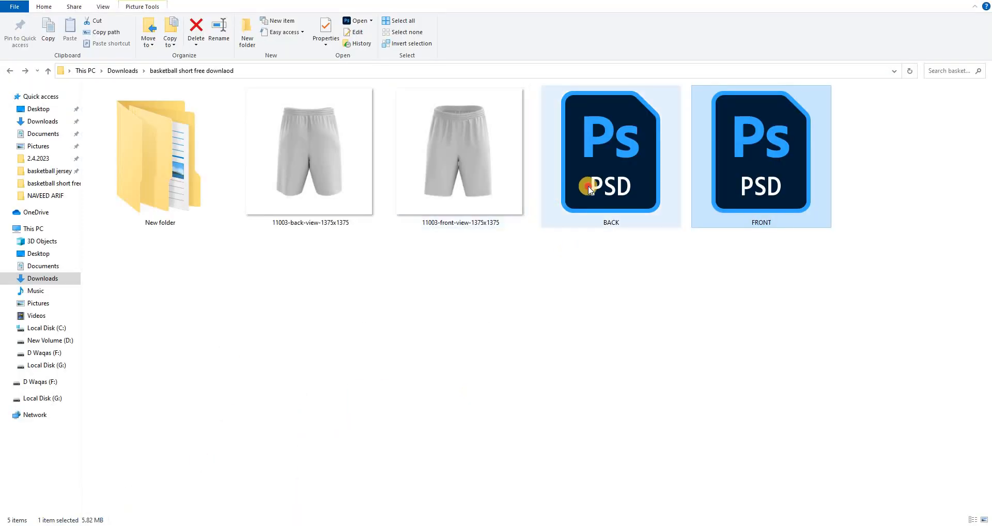
{"action": "left_click_drag", "start_coordinate": [601, 208], "coordinate": [443, 253]}
{"action": "left_click_drag", "start_coordinate": [553, 293], "coordinate": [553, 293]}
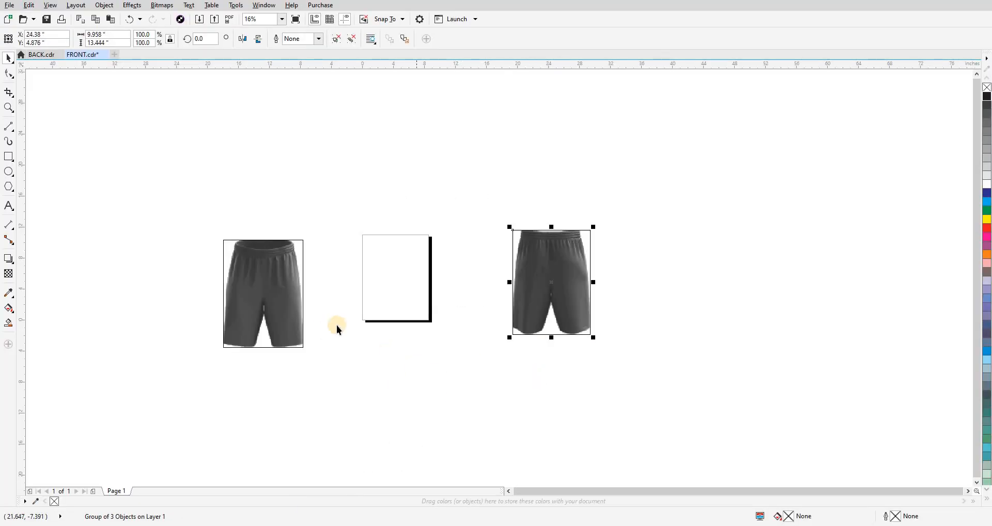
{"action": "left_click_drag", "start_coordinate": [261, 285], "coordinate": [412, 268]}
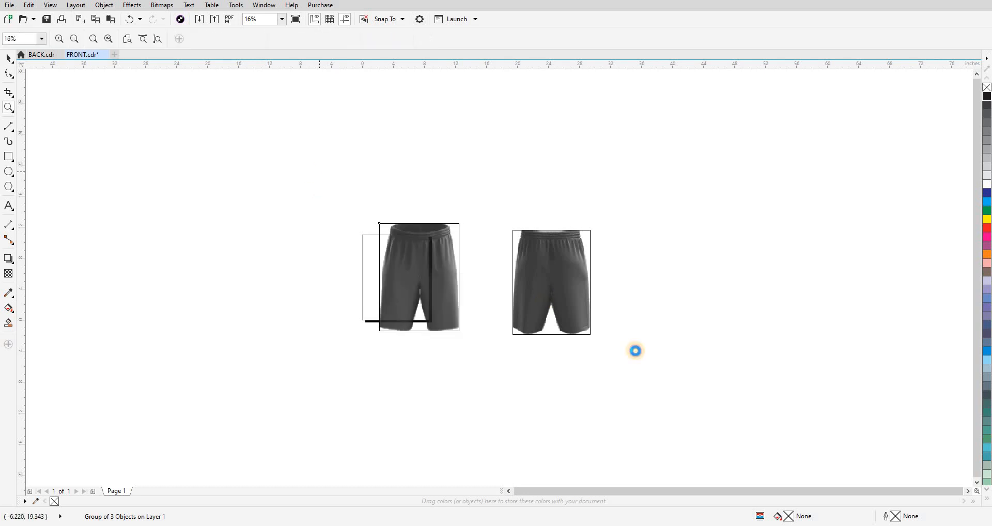
Step: Move the back shorts next to the front shorts and shift both clear of the page
{"action": "scroll", "coordinate": [633, 341], "scroll_direction": "up", "scroll_amount": 2}
{"action": "left_click", "coordinate": [629, 332], "text": "shift"}
{"action": "left_click", "coordinate": [535, 179]}
{"action": "left_click_drag", "start_coordinate": [648, 277], "coordinate": [517, 284]}
{"action": "left_click", "coordinate": [399, 250], "text": "shift"}
{"action": "scroll", "coordinate": [394, 270], "scroll_direction": "down", "scroll_amount": 2}
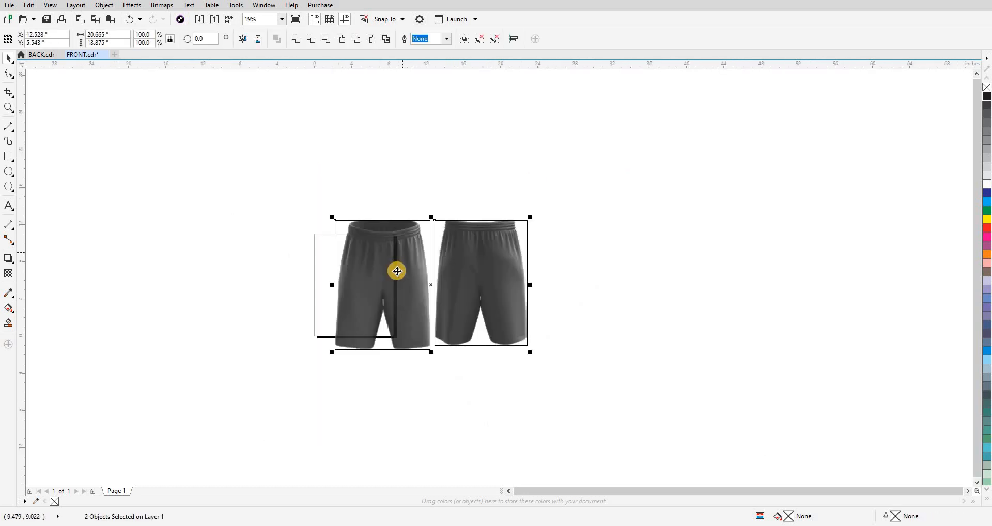
{"action": "left_click_drag", "start_coordinate": [395, 270], "coordinate": [497, 397]}
Step: Ungroup the back shorts and the front shorts into their separate layer images
{"action": "left_click", "coordinate": [562, 396]}
{"action": "left_click", "coordinate": [555, 315]}
{"action": "key", "text": "ctrl+u"}
{"action": "left_click", "coordinate": [501, 318]}
{"action": "key", "text": "ctrl+u"}
{"action": "left_click", "coordinate": [523, 396]}
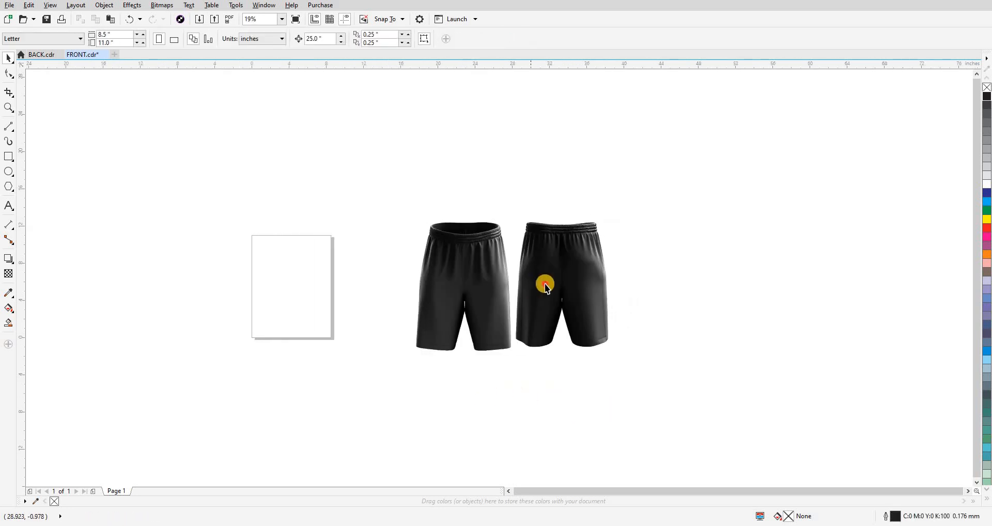
Step: Spread the back shorts' three layers apart horizontally in 25-inch steps
{"action": "left_click", "coordinate": [549, 283]}
{"action": "key", "text": "Right"}
{"action": "left_click_drag", "start_coordinate": [560, 307], "coordinate": [352, 290]}
{"action": "key", "text": "Right"}
{"action": "left_click", "coordinate": [360, 251]}
{"action": "key", "text": "Right"}
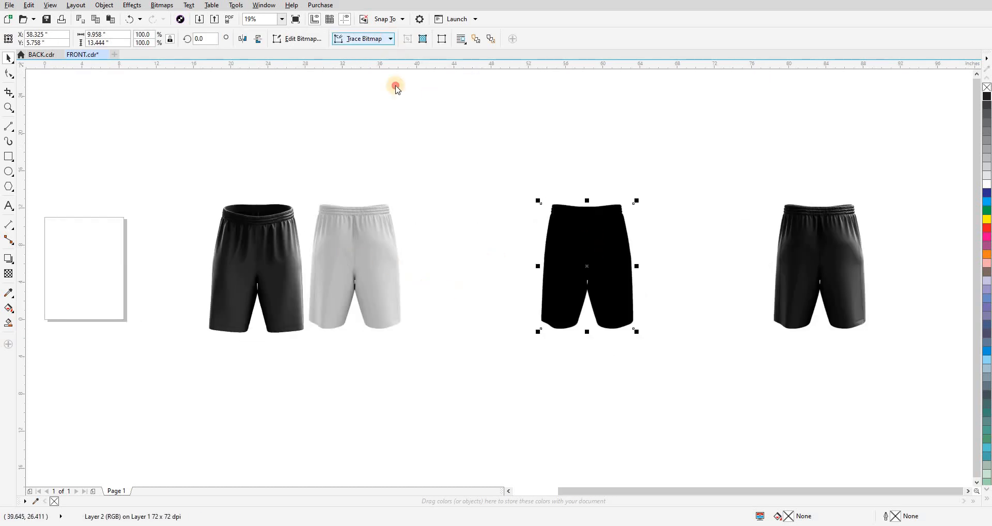
Step: Trace the back's black silhouette with Outline and Clipart settings, and replace the bitmap with the tracing placed below the shorts
{"action": "left_click", "coordinate": [390, 39]}
{"action": "mouse_move", "coordinate": [373, 76]}
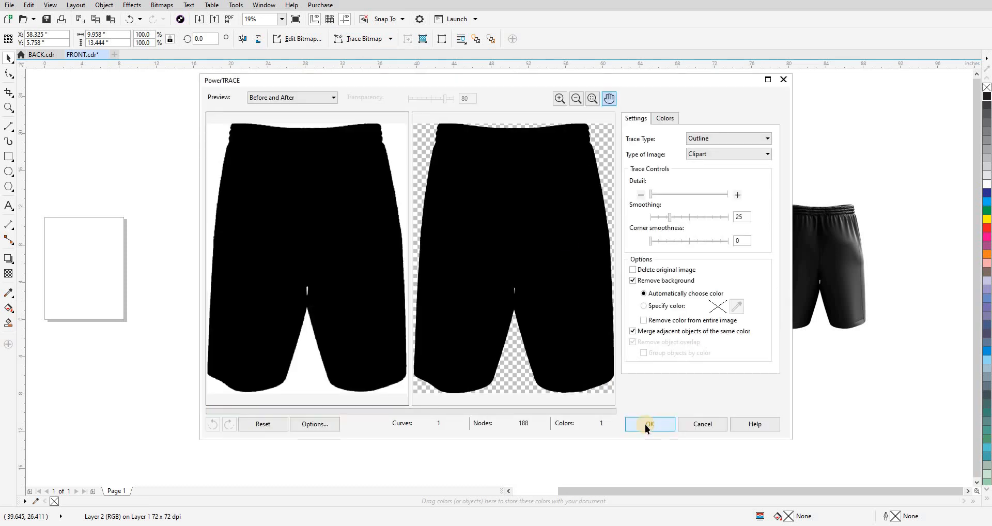
{"action": "left_click", "coordinate": [649, 424]}
{"action": "left_click_drag", "start_coordinate": [593, 270], "coordinate": [600, 454]}
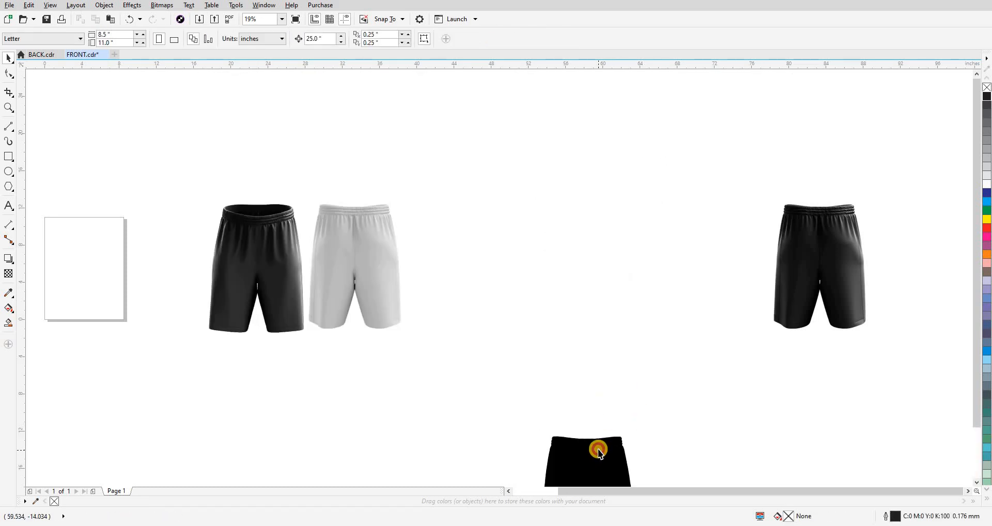
{"action": "key", "text": "ctrl+z"}
{"action": "key", "text": "ctrl+shift+z"}
Step: Move the light grey back layer into the silhouette's former place and set its transparency merge mode to Subtract
{"action": "left_click_drag", "start_coordinate": [408, 274], "coordinate": [609, 286]}
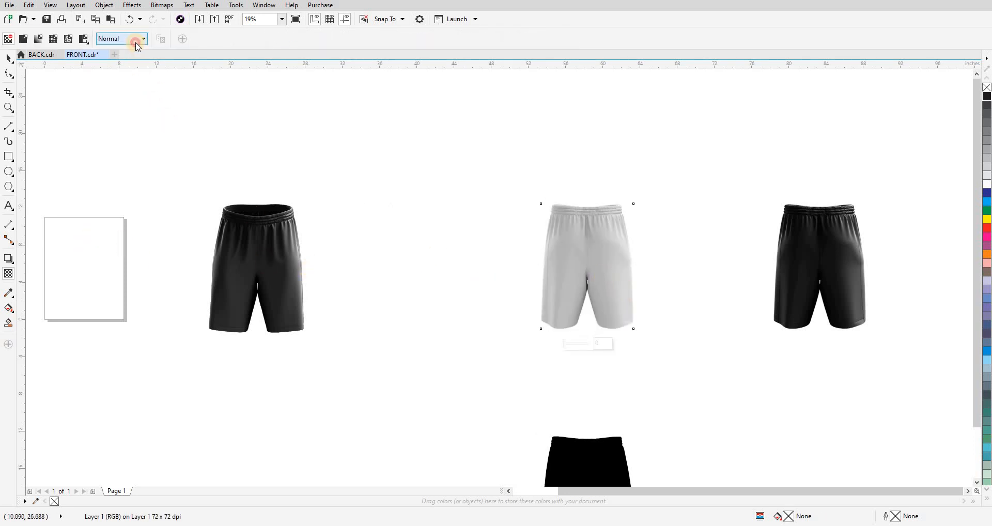
{"action": "left_click", "coordinate": [136, 42]}
{"action": "left_click", "coordinate": [118, 67]}
{"action": "left_click", "coordinate": [8, 57]}
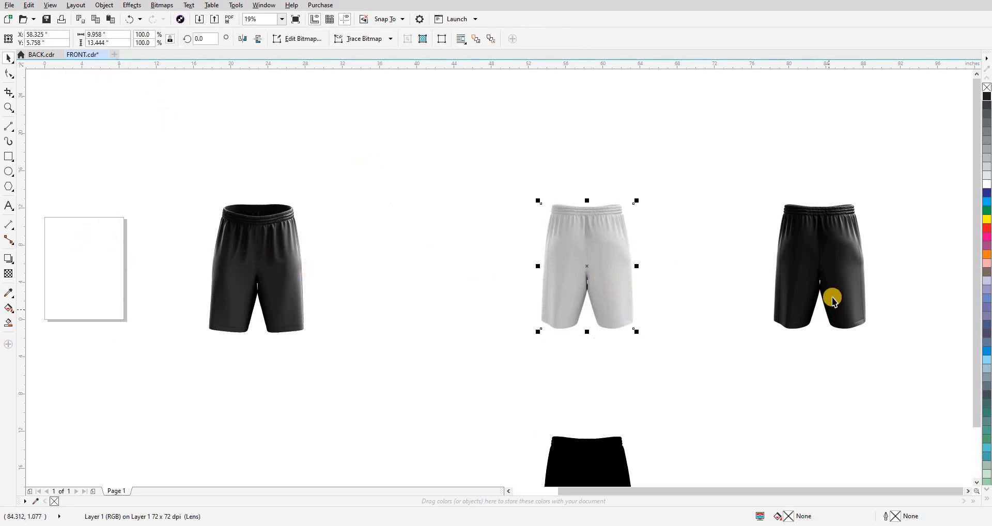
Step: Set the dark back layer's merge mode to Screen, place it over the light grey back layer and group the two
{"action": "left_click", "coordinate": [829, 298]}
{"action": "key", "text": "space"}
{"action": "left_click", "coordinate": [132, 40]}
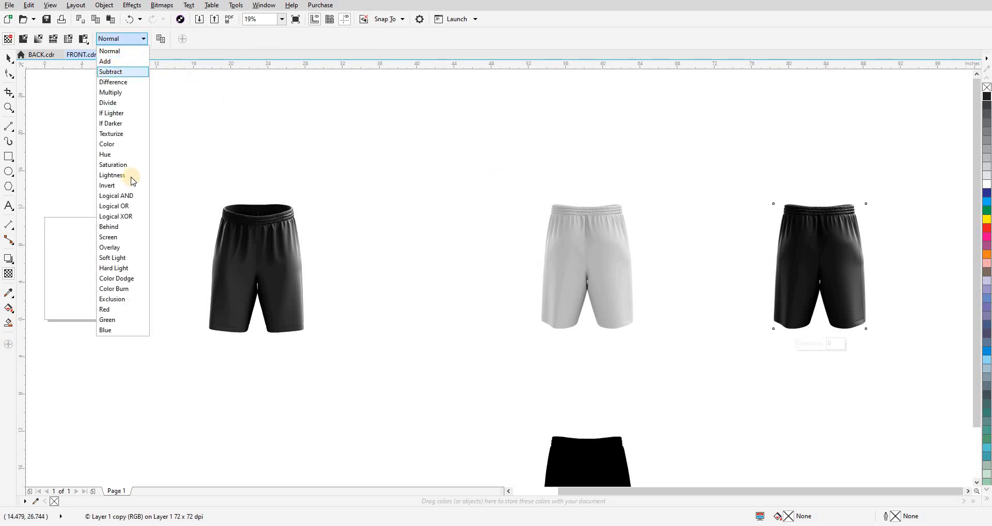
{"action": "left_click", "coordinate": [134, 237]}
{"action": "left_click", "coordinate": [6, 58]}
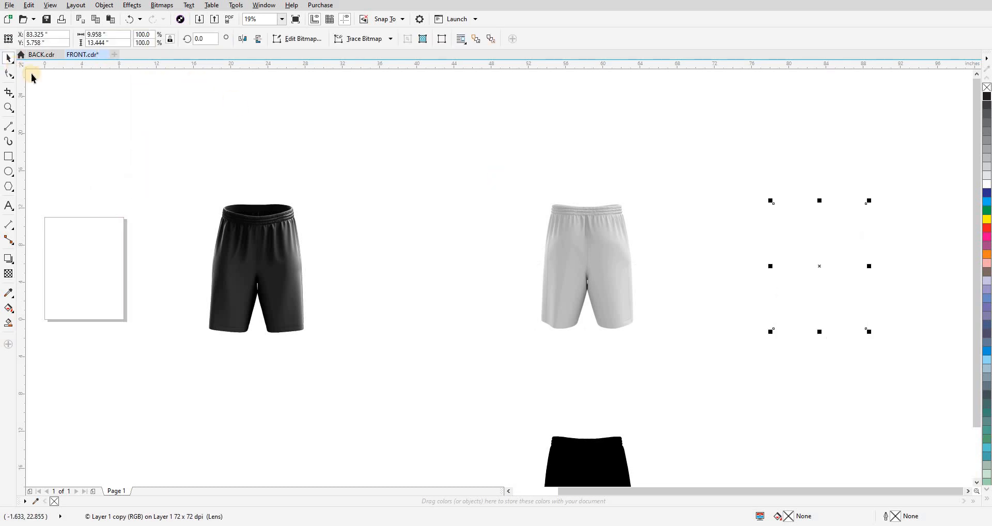
{"action": "left_click_drag", "start_coordinate": [573, 257], "coordinate": [573, 258]}
{"action": "left_click_drag", "start_coordinate": [474, 166], "coordinate": [701, 368]}
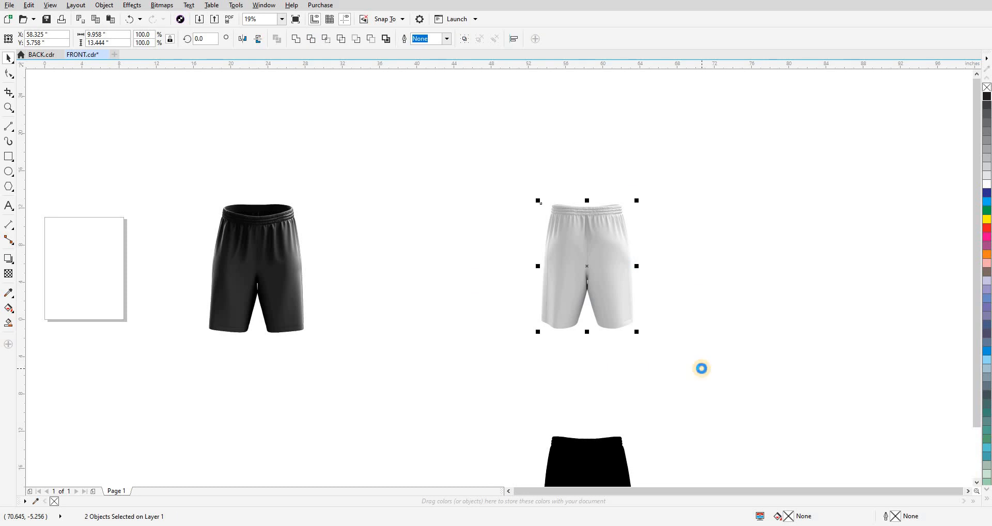
{"action": "key", "text": "ctrl+g"}
Step: Move the dark front layer aside so it sits beside the grouped back shorts
{"action": "left_click", "coordinate": [364, 325]}
{"action": "left_click", "coordinate": [262, 268]}
{"action": "key", "text": "Right"}
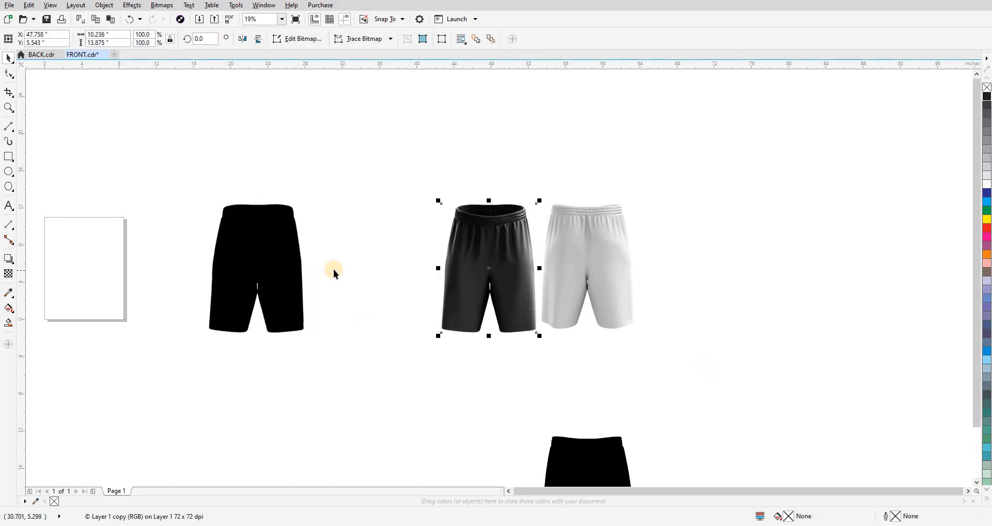
Step: Trace the front's black silhouette into a vector shape, move the tracing below the shorts and delete the original bitmap
{"action": "left_click", "coordinate": [295, 269]}
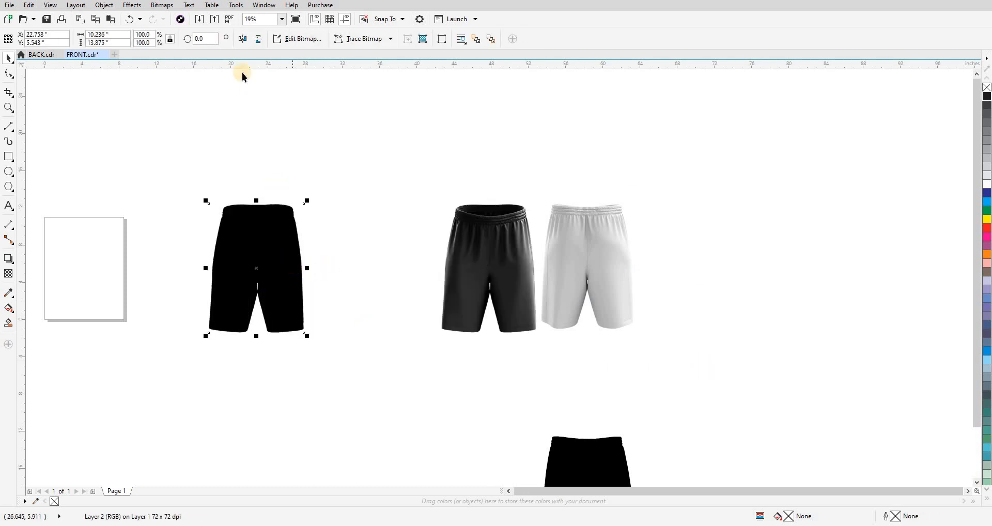
{"action": "left_click", "coordinate": [360, 40]}
{"action": "left_click", "coordinate": [361, 53]}
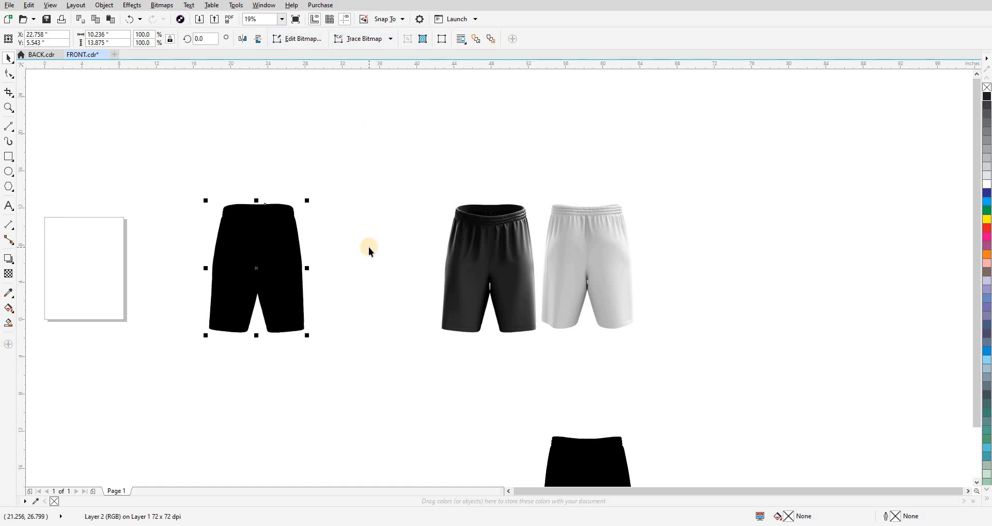
{"action": "key", "text": "Down"}
{"action": "left_click", "coordinate": [288, 266]}
{"action": "key", "text": "Delete"}
Step: Position the traced front silhouette directly beside the traced back silhouette
{"action": "left_click", "coordinate": [264, 457]}
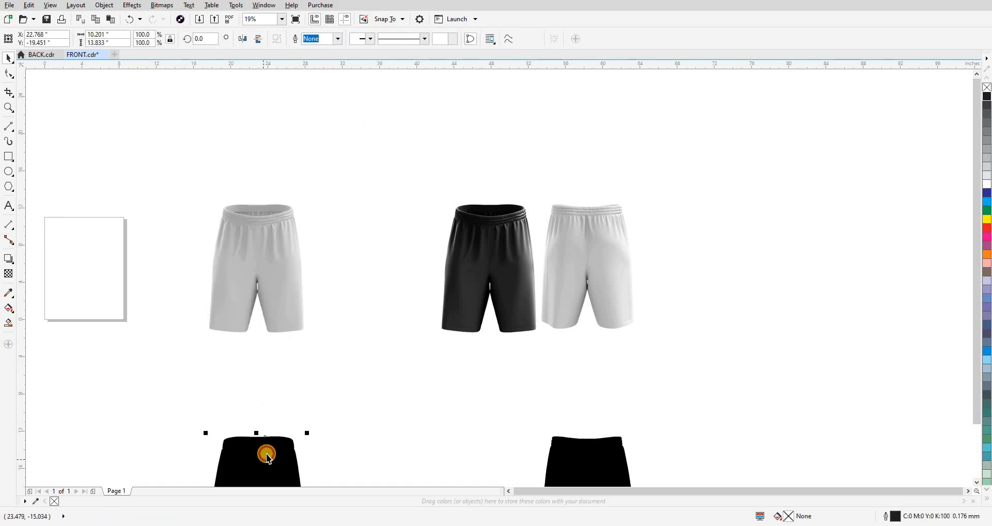
{"action": "key", "text": "Up"}
{"action": "key", "text": "Right"}
{"action": "left_click_drag", "start_coordinate": [329, 337], "coordinate": [359, 250]}
{"action": "key", "text": "Down"}
Step: Set the light grey front layer's transparency merge mode to Subtract
{"action": "left_click", "coordinate": [302, 193]}
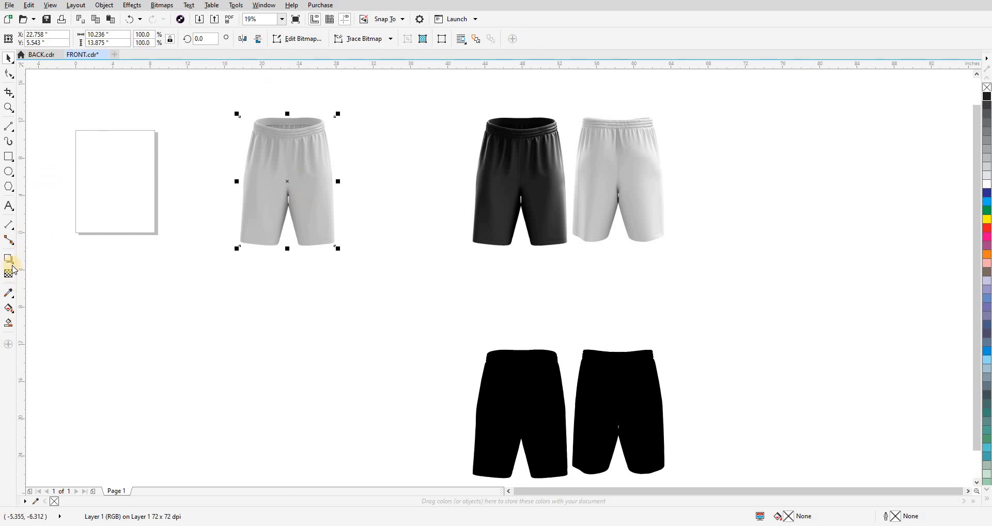
{"action": "left_click", "coordinate": [134, 39]}
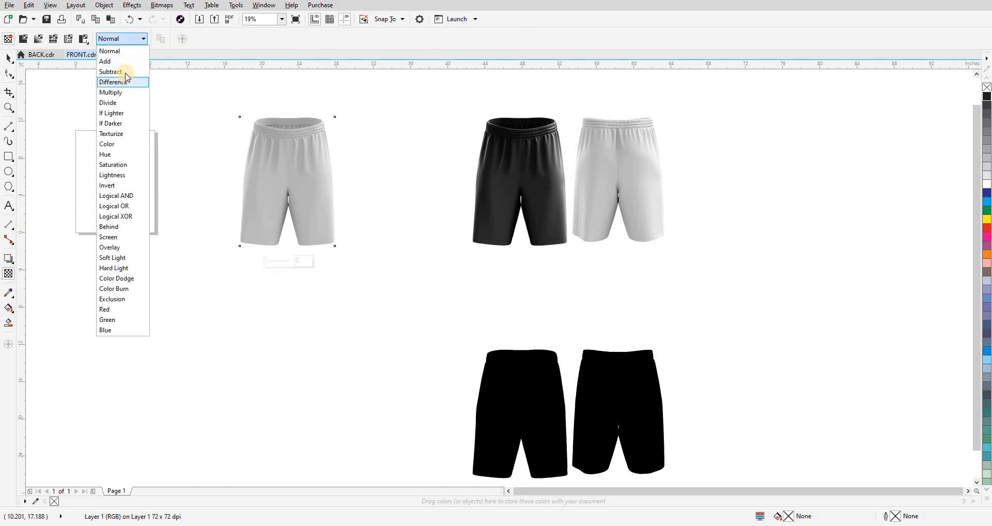
{"action": "left_click", "coordinate": [111, 71]}
{"action": "left_click", "coordinate": [10, 60]}
Step: Set the dark front layer's merge mode to Screen and place it over the light grey front layer
{"action": "left_click", "coordinate": [509, 208]}
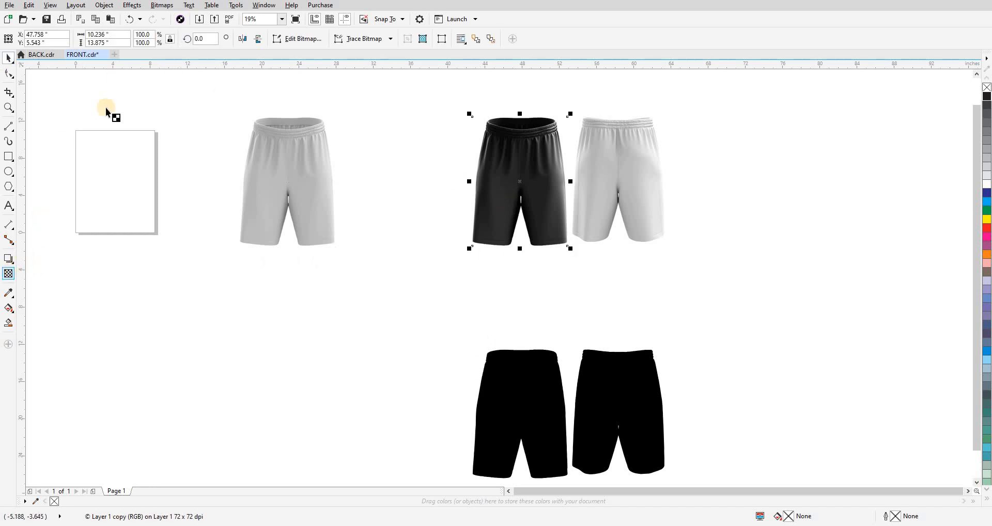
{"action": "left_click", "coordinate": [134, 38]}
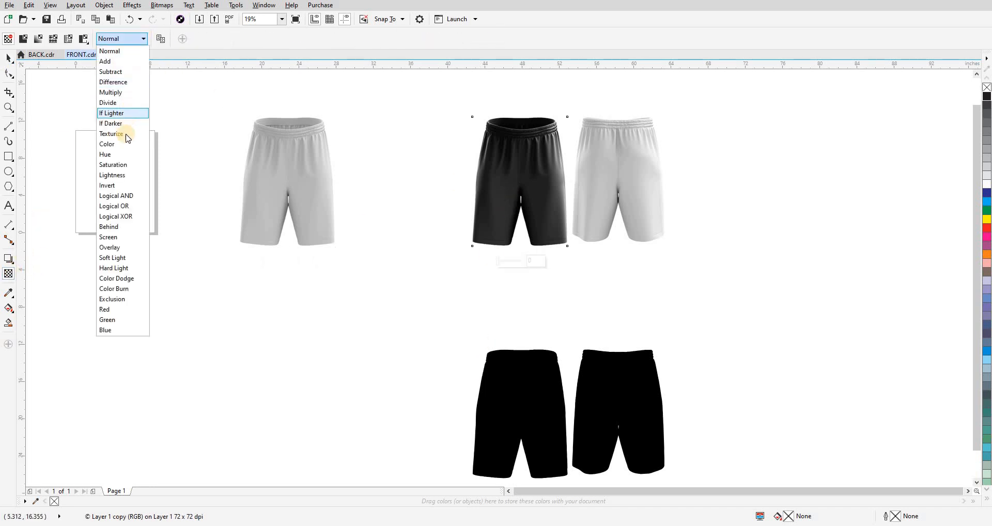
{"action": "left_click", "coordinate": [112, 236]}
{"action": "key", "text": "Left"}
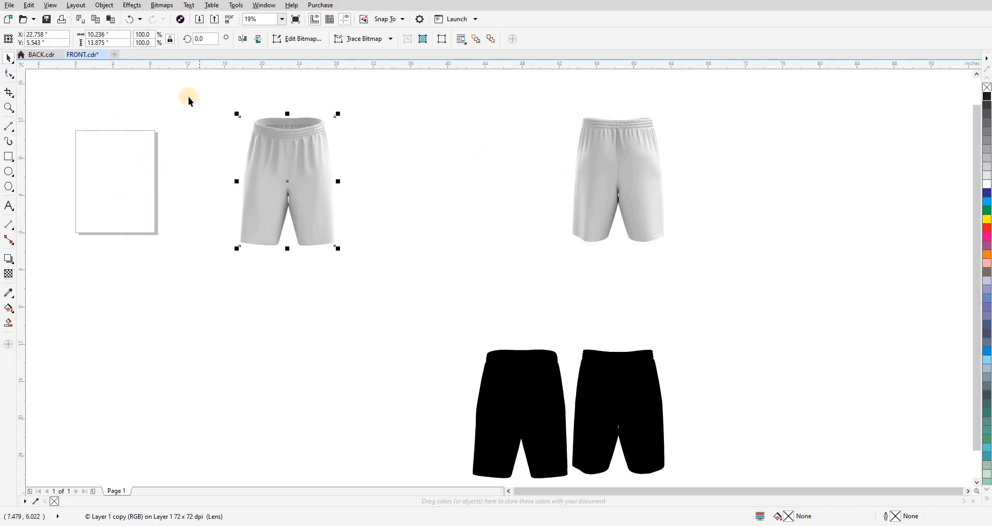
Step: Group the two front layers and move the group beside the back shorts
{"action": "left_click_drag", "start_coordinate": [370, 311], "coordinate": [372, 309]}
{"action": "key", "text": "ctrl+g"}
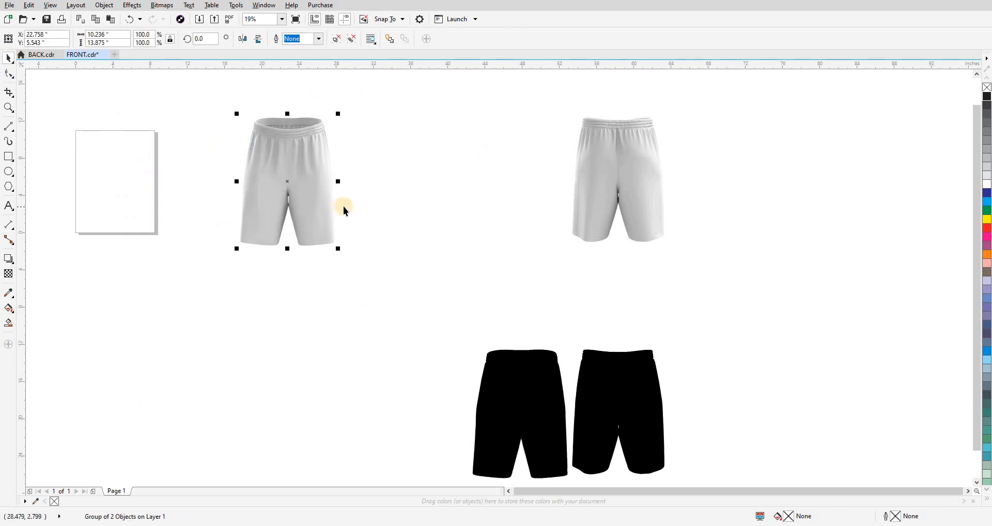
{"action": "key", "text": "Right"}
{"action": "left_click", "coordinate": [419, 223]}
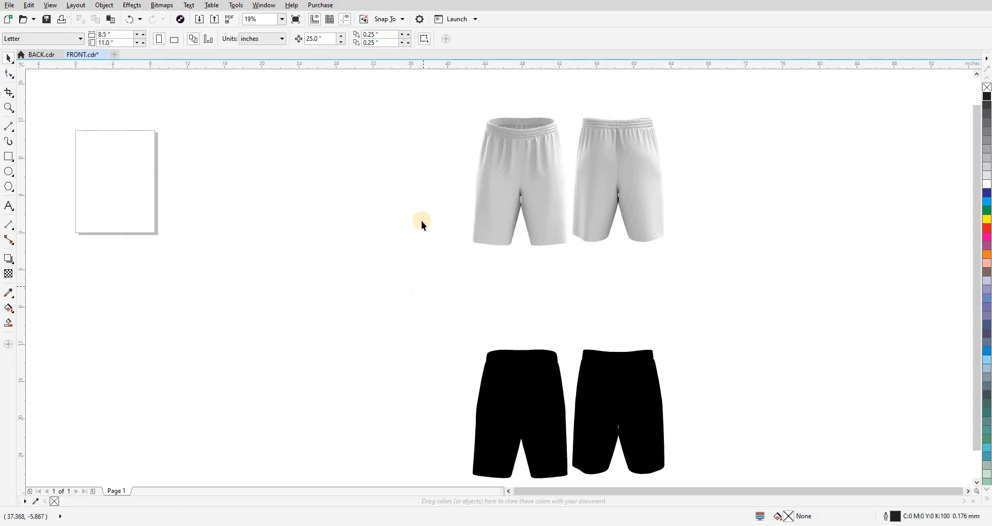
Step: Give both traced silhouettes a cyan outline and no fill
{"action": "left_click_drag", "start_coordinate": [421, 221], "coordinate": [393, 123]}
{"action": "left_click", "coordinate": [473, 302]}
{"action": "left_click_drag", "start_coordinate": [417, 334], "coordinate": [395, 400]}
{"action": "left_click", "coordinate": [580, 343], "text": "shift"}
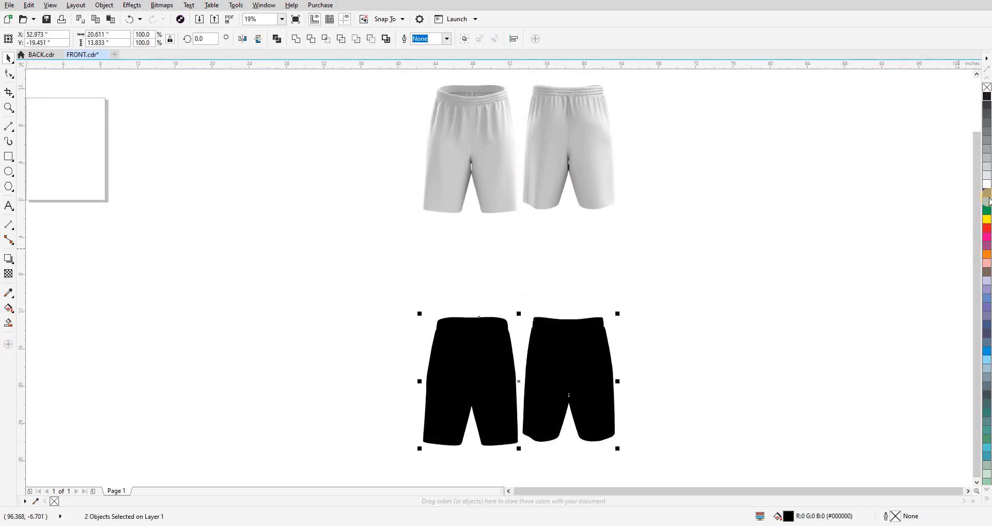
{"action": "left_click", "coordinate": [986, 202]}
{"action": "right_click", "coordinate": [986, 203]}
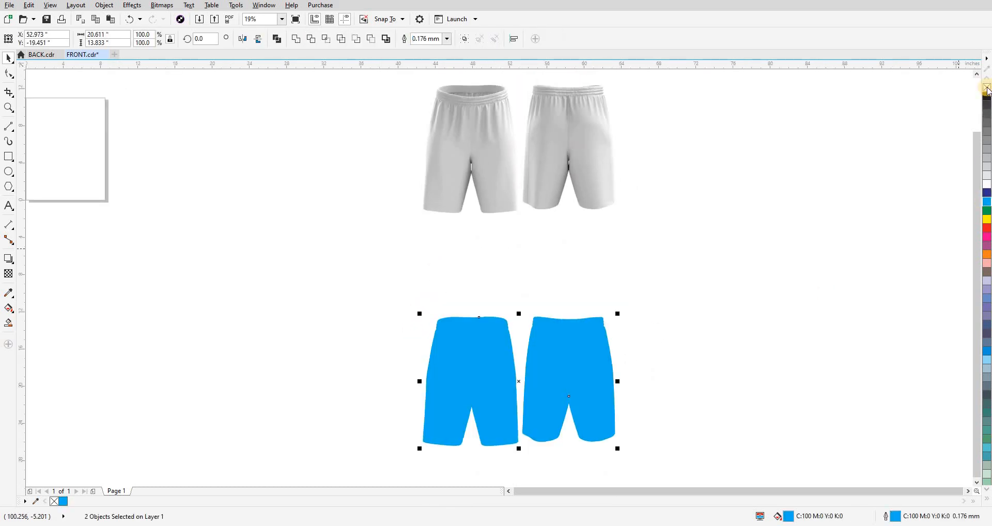
{"action": "left_click", "coordinate": [987, 88]}
Step: Move the two cyan outlines up onto the front and back shorts, and inspect their fit
{"action": "left_click_drag", "start_coordinate": [593, 318], "coordinate": [612, 382]}
{"action": "key", "text": "Up"}
{"action": "left_click", "coordinate": [400, 177]}
{"action": "key", "text": "F2"}
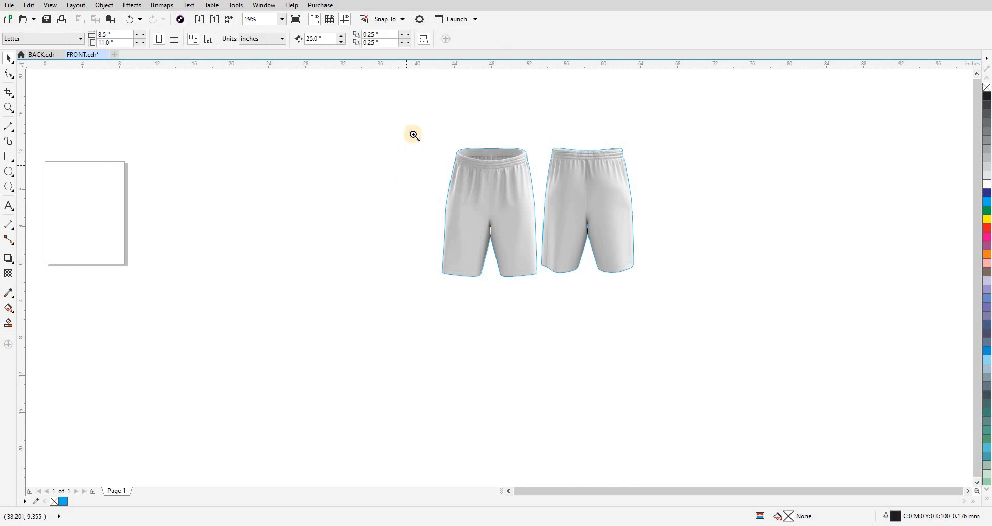
{"action": "left_click_drag", "start_coordinate": [414, 135], "coordinate": [680, 309]}
{"action": "left_click_drag", "start_coordinate": [627, 422], "coordinate": [632, 423]}
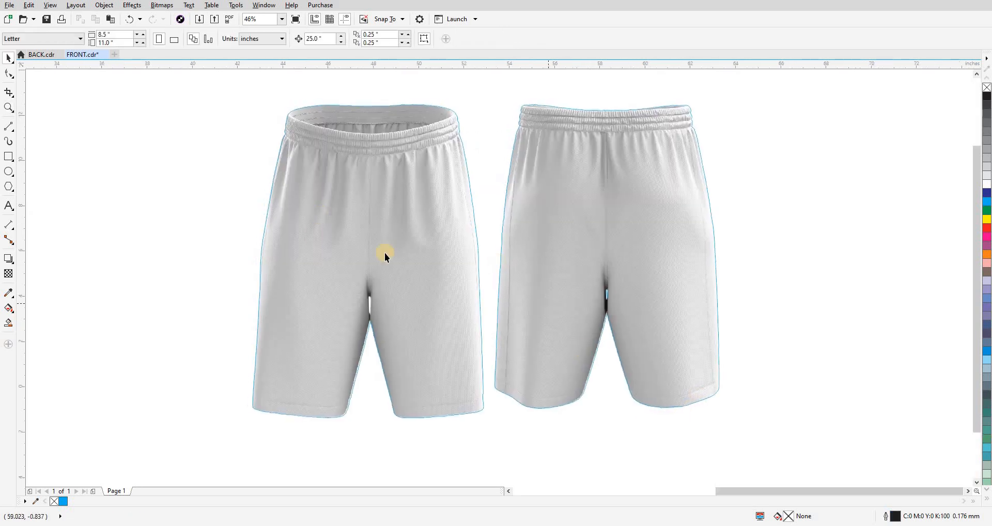
Step: Trace the lower edge of the front waistband with a B-spline that extends past both sides of the shorts
{"action": "scroll", "coordinate": [344, 204], "scroll_direction": "up", "scroll_amount": 2}
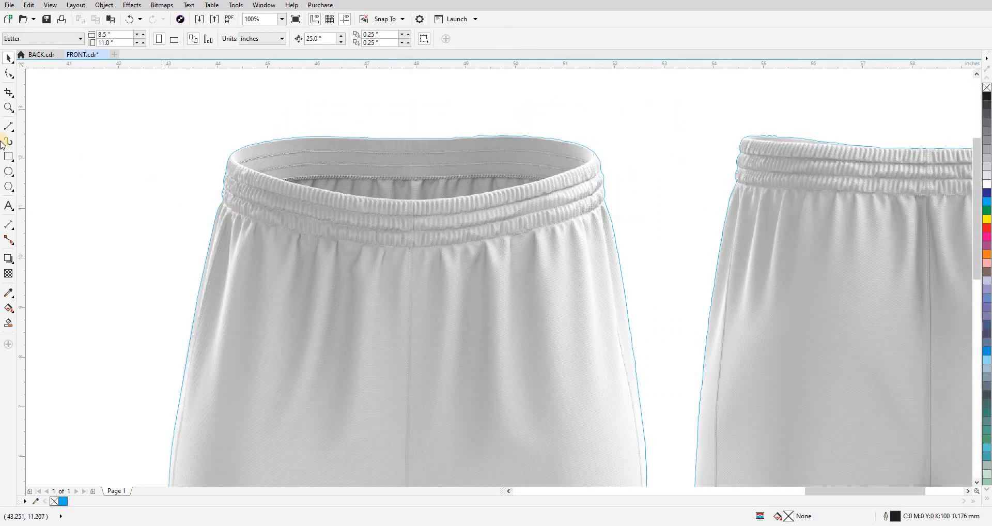
{"action": "left_click", "coordinate": [118, 107]}
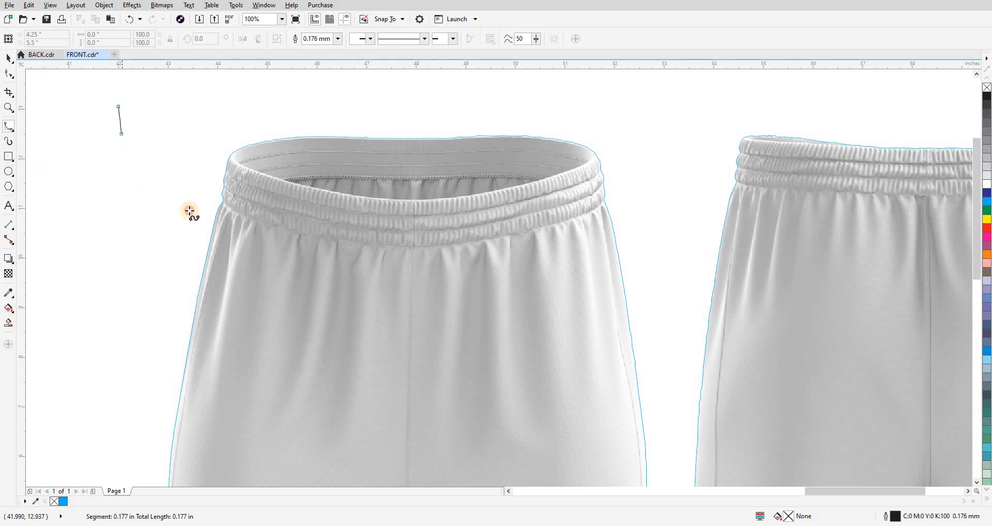
{"action": "left_click", "coordinate": [131, 169]}
{"action": "scroll", "coordinate": [193, 193], "scroll_direction": "up", "scroll_amount": 2}
{"action": "left_click", "coordinate": [196, 189]}
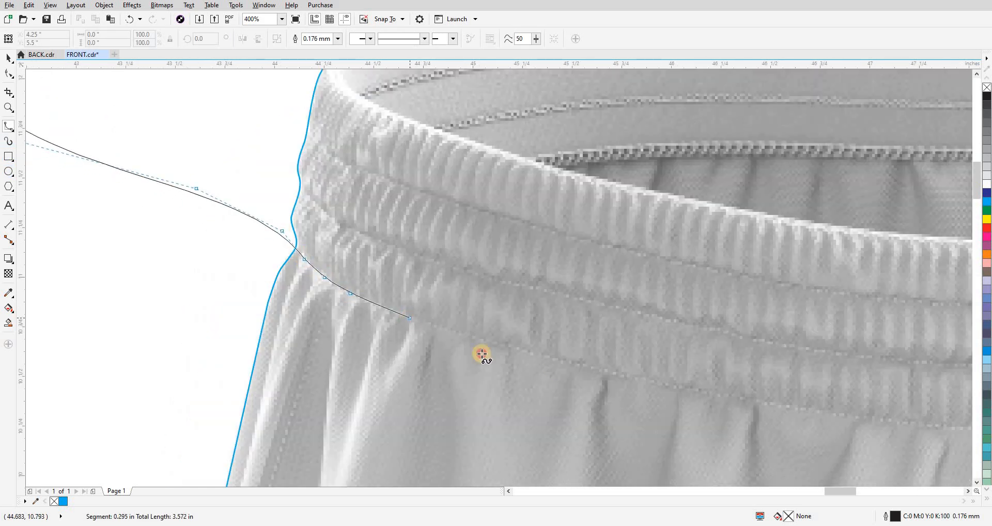
{"action": "left_click", "coordinate": [562, 364]}
{"action": "left_click", "coordinate": [815, 416]}
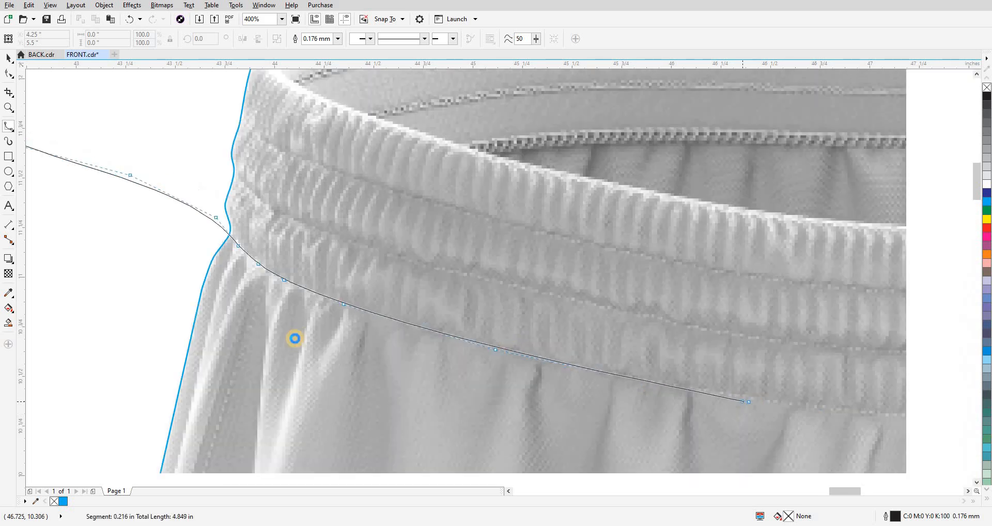
{"action": "left_click", "coordinate": [584, 355]}
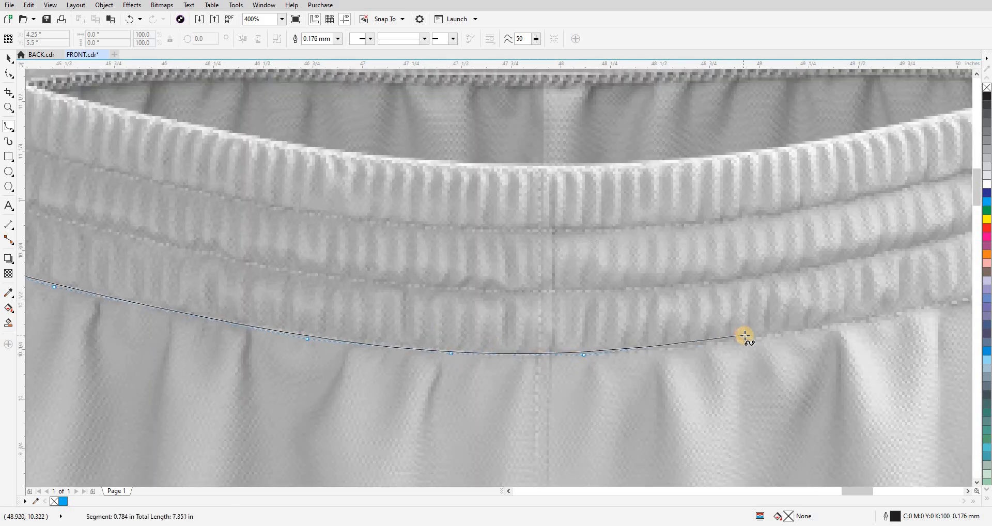
{"action": "left_click_drag", "start_coordinate": [752, 343], "coordinate": [163, 387]}
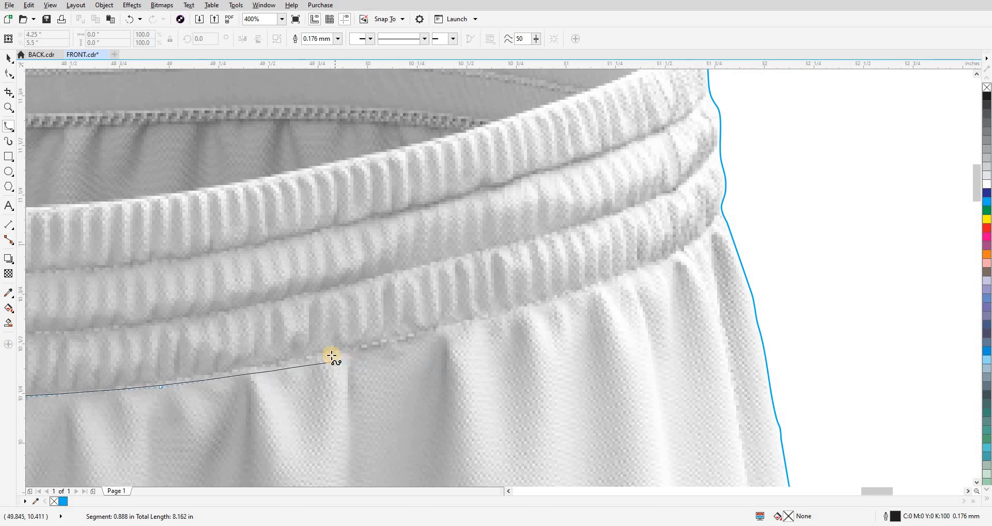
{"action": "left_click", "coordinate": [332, 354]}
{"action": "left_click", "coordinate": [552, 302]}
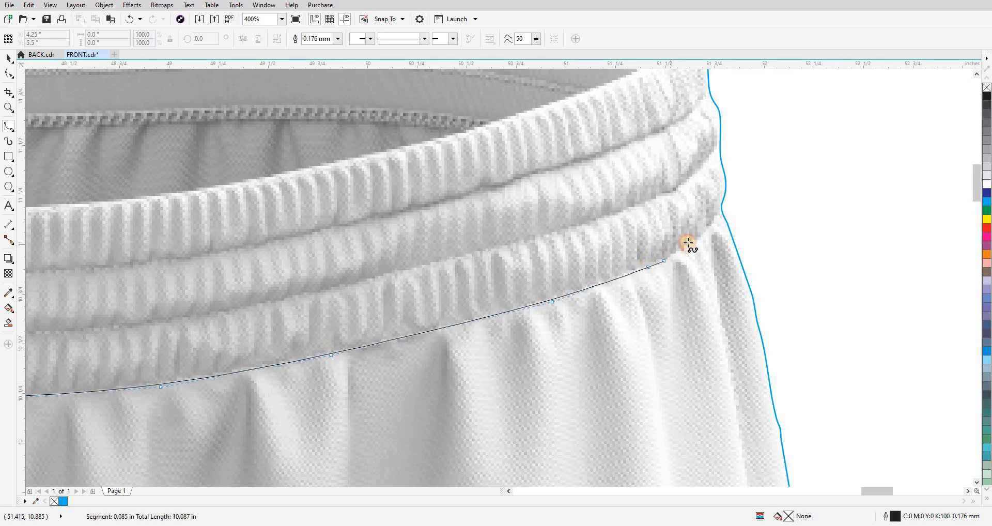
{"action": "left_click", "coordinate": [773, 171]}
Step: Continue the B-spline around above the front waistband and close it at its starting point
{"action": "scroll", "coordinate": [751, 246], "scroll_direction": "down", "scroll_amount": 2}
{"action": "left_click_drag", "start_coordinate": [750, 246], "coordinate": [729, 340]}
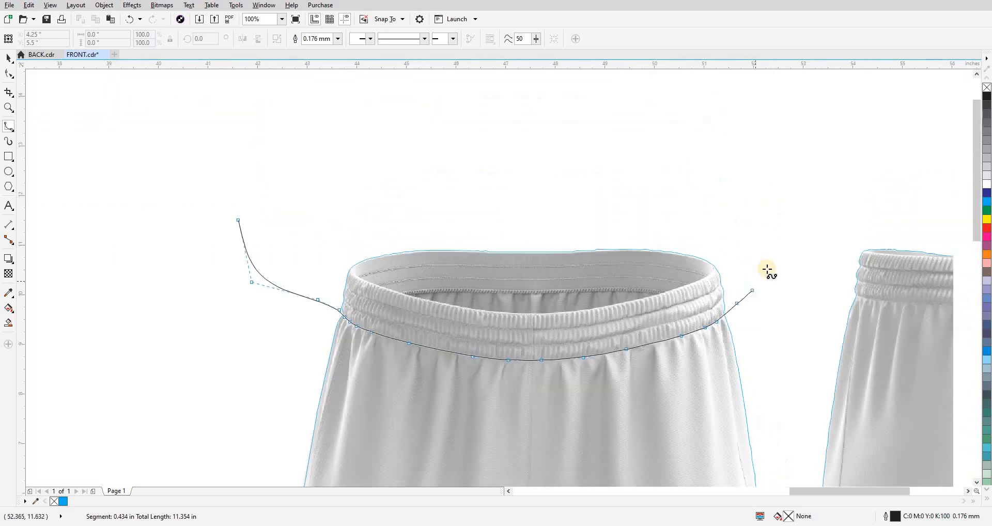
{"action": "left_click", "coordinate": [767, 266]}
{"action": "double_click", "coordinate": [754, 228]}
{"action": "left_click", "coordinate": [739, 211]}
{"action": "left_click", "coordinate": [606, 176]}
{"action": "left_click", "coordinate": [455, 179]}
{"action": "left_click", "coordinate": [329, 202]}
{"action": "left_click", "coordinate": [260, 214]}
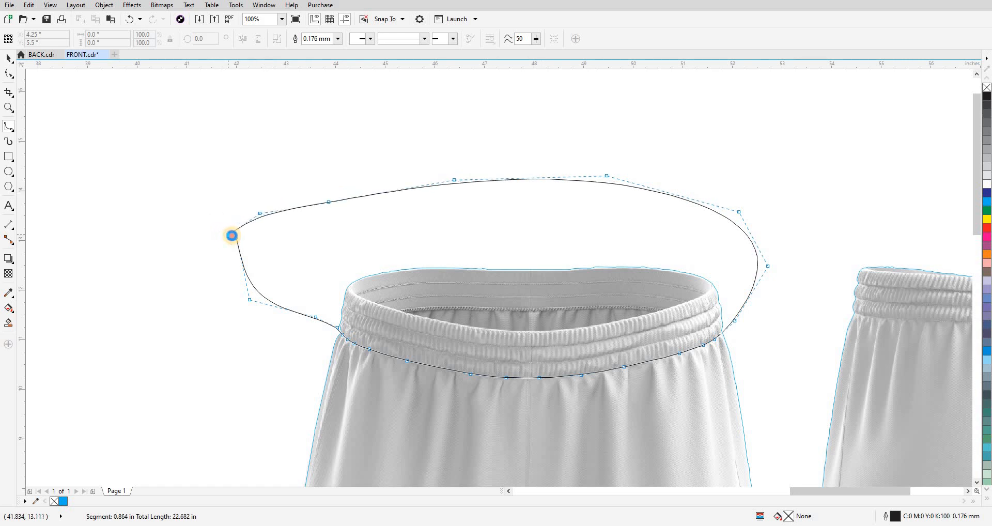
{"action": "double_click", "coordinate": [231, 235]}
Step: Intersect the closed B-spline with the front shorts outline to form the waistband piece, and delete the B-spline
{"action": "key", "text": "space"}
{"action": "left_click", "coordinate": [368, 388]}
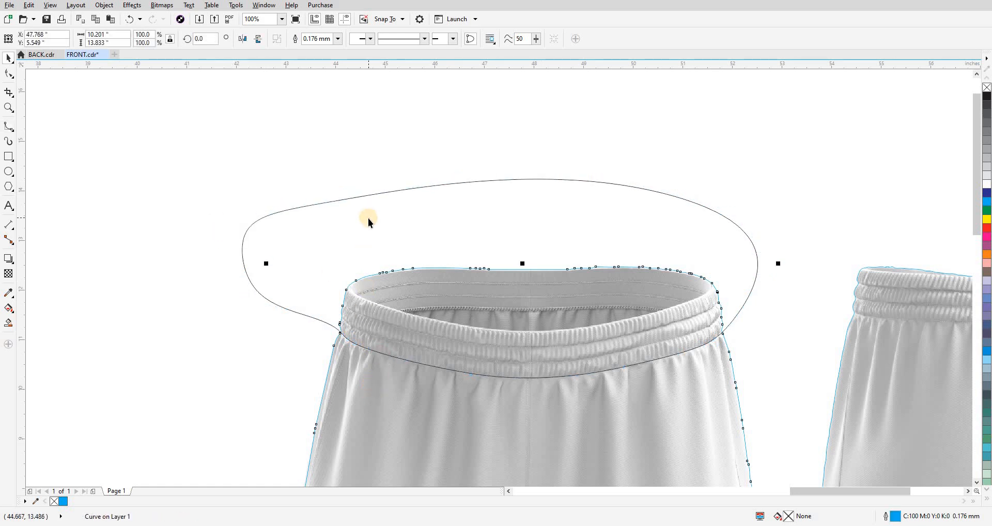
{"action": "left_click_drag", "start_coordinate": [359, 235], "coordinate": [370, 160]}
{"action": "left_click", "coordinate": [311, 208]}
{"action": "left_click", "coordinate": [371, 323], "text": "shift"}
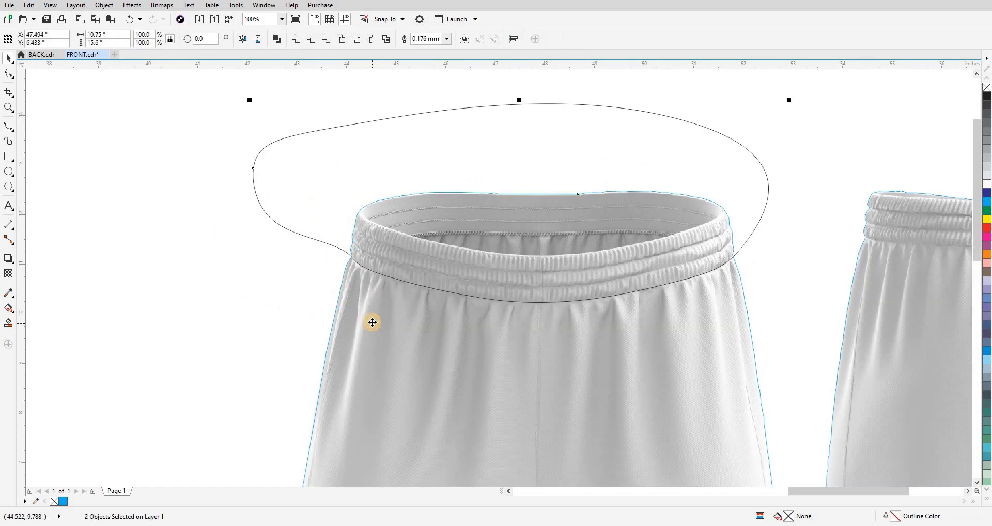
{"action": "key", "text": "alt+i"}
{"action": "left_click", "coordinate": [274, 296]}
{"action": "left_click", "coordinate": [330, 213]}
{"action": "key", "text": "Delete"}
Step: Start a B-spline outside the left edge of the back shorts and trace the left part of the waistband's lower edge
{"action": "scroll", "coordinate": [321, 234], "scroll_direction": "down", "scroll_amount": 1}
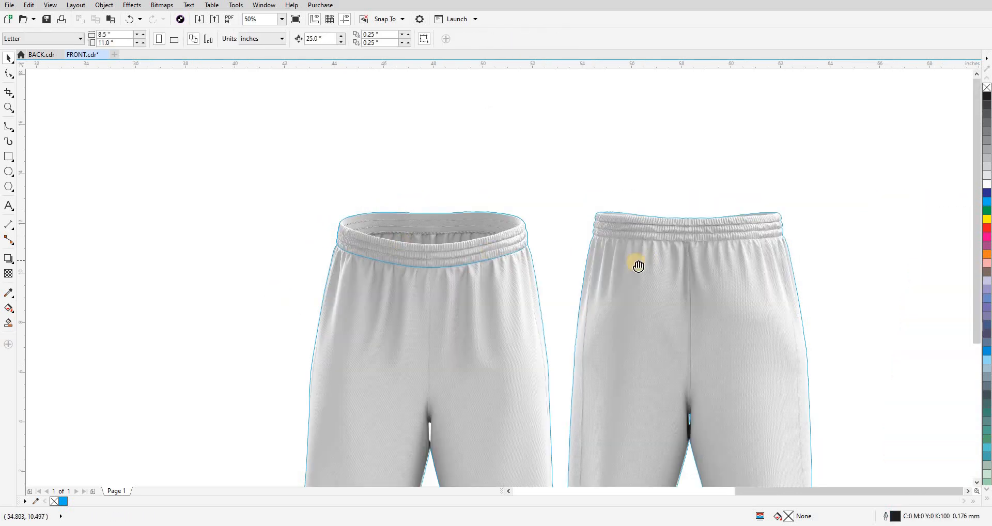
{"action": "left_click_drag", "start_coordinate": [637, 265], "coordinate": [275, 248]}
{"action": "scroll", "coordinate": [274, 248], "scroll_direction": "up", "scroll_amount": 2}
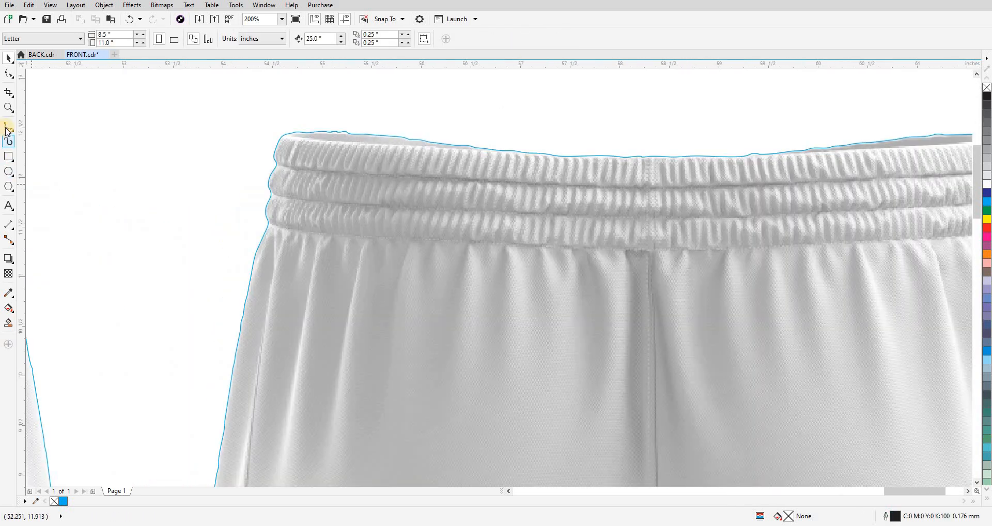
{"action": "left_click", "coordinate": [7, 127]}
{"action": "left_click", "coordinate": [71, 140]}
{"action": "left_click", "coordinate": [178, 191]}
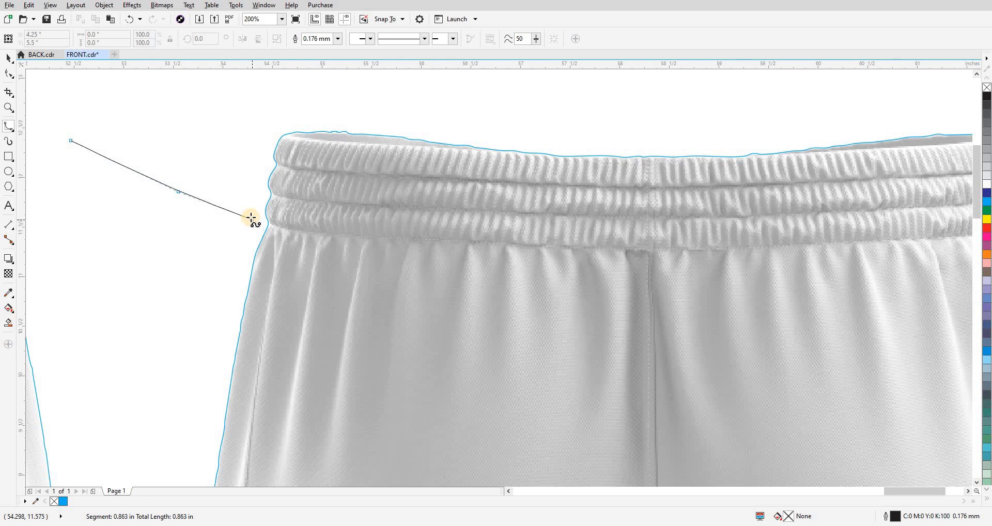
{"action": "left_click", "coordinate": [251, 218]}
{"action": "scroll", "coordinate": [251, 218], "scroll_direction": "up", "scroll_amount": 2}
{"action": "left_click", "coordinate": [314, 256]}
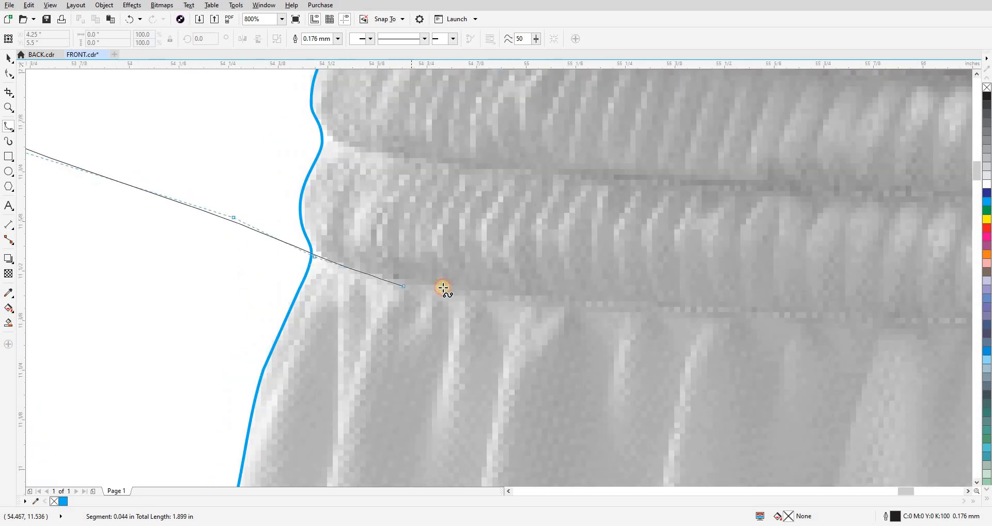
{"action": "left_click", "coordinate": [583, 305]}
{"action": "left_click", "coordinate": [929, 323]}
Step: Continue the B-spline along the back waistband's lower edge past the centre seam towards the right side
{"action": "left_click_drag", "start_coordinate": [932, 327], "coordinate": [247, 346]}
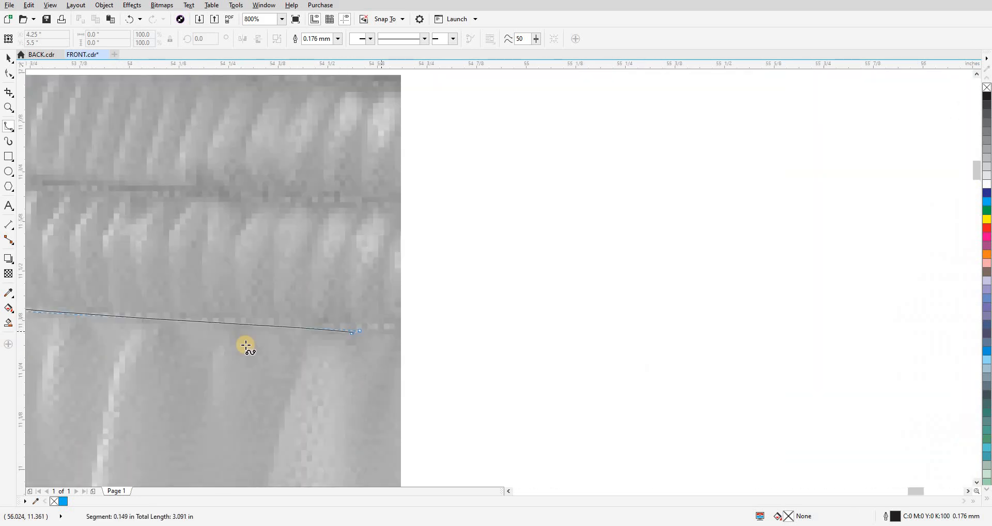
{"action": "scroll", "coordinate": [247, 347], "scroll_direction": "down", "scroll_amount": 2}
{"action": "scroll", "coordinate": [292, 349], "scroll_direction": "up", "scroll_amount": 1}
{"action": "left_click", "coordinate": [315, 345]}
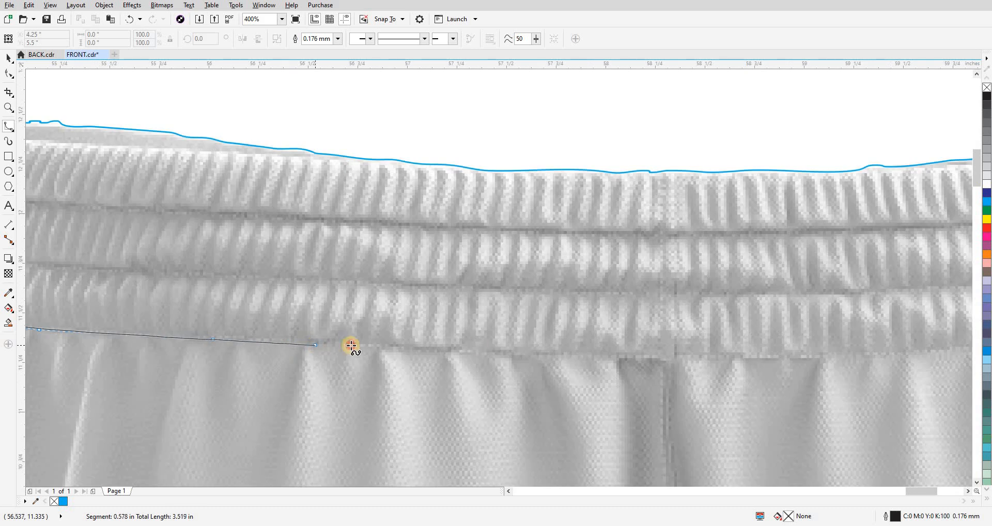
{"action": "left_click", "coordinate": [547, 353]}
{"action": "left_click", "coordinate": [775, 358]}
{"action": "left_click_drag", "start_coordinate": [776, 358], "coordinate": [236, 334]}
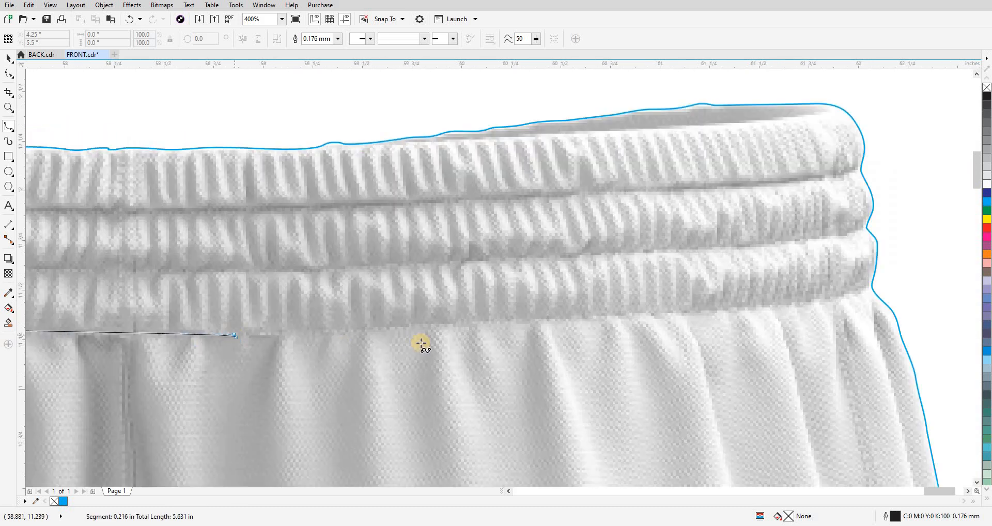
{"action": "left_click", "coordinate": [429, 325]}
{"action": "left_click", "coordinate": [711, 314]}
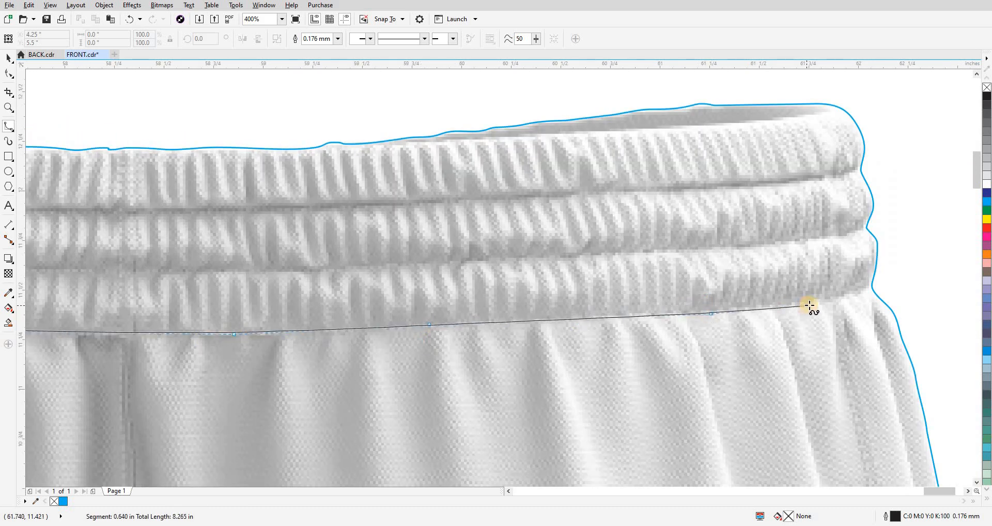
Step: Close the B-spline around above the back waistband and use it to cut a waistband piece from the back outline
{"action": "scroll", "coordinate": [908, 280], "scroll_direction": "down", "scroll_amount": 2}
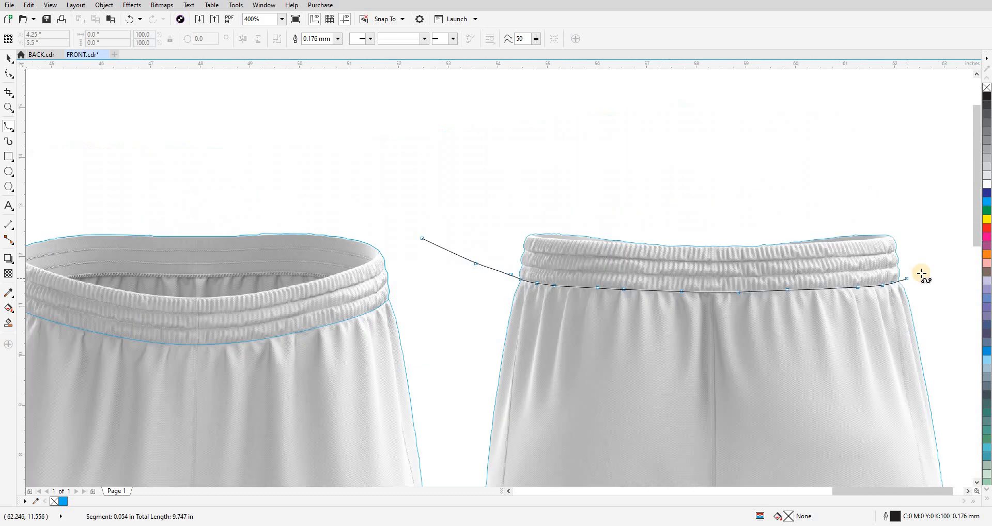
{"action": "left_click_drag", "start_coordinate": [420, 232], "coordinate": [572, 329]}
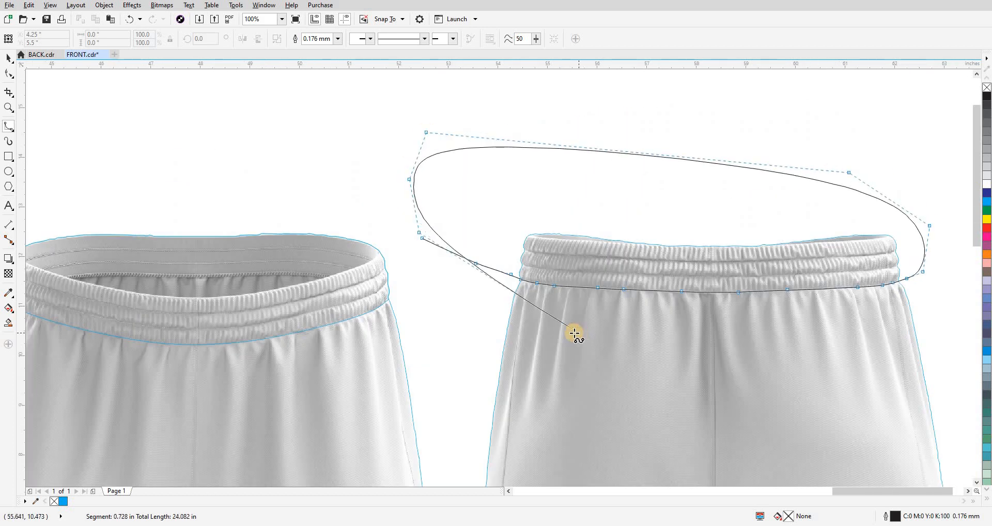
{"action": "double_click", "coordinate": [421, 240]}
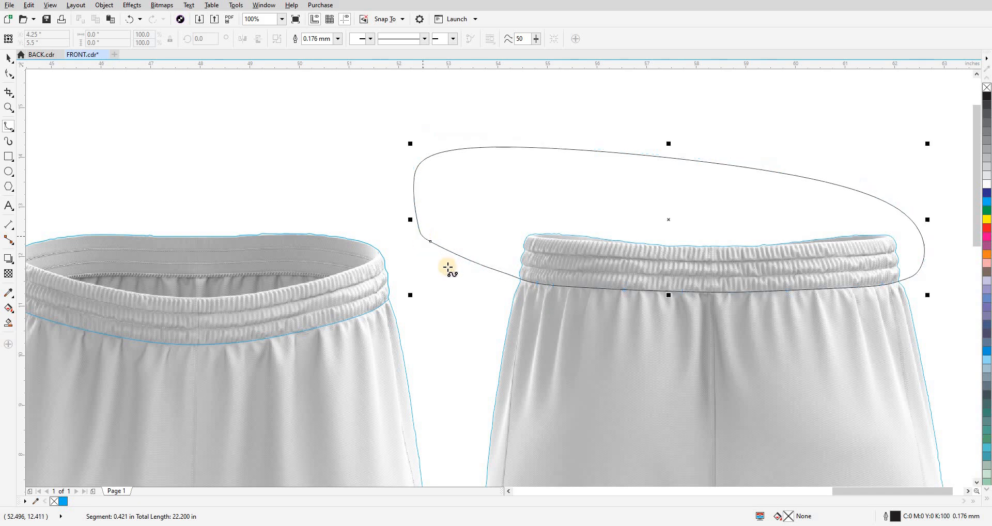
{"action": "key", "text": "space"}
{"action": "left_click", "coordinate": [474, 225]}
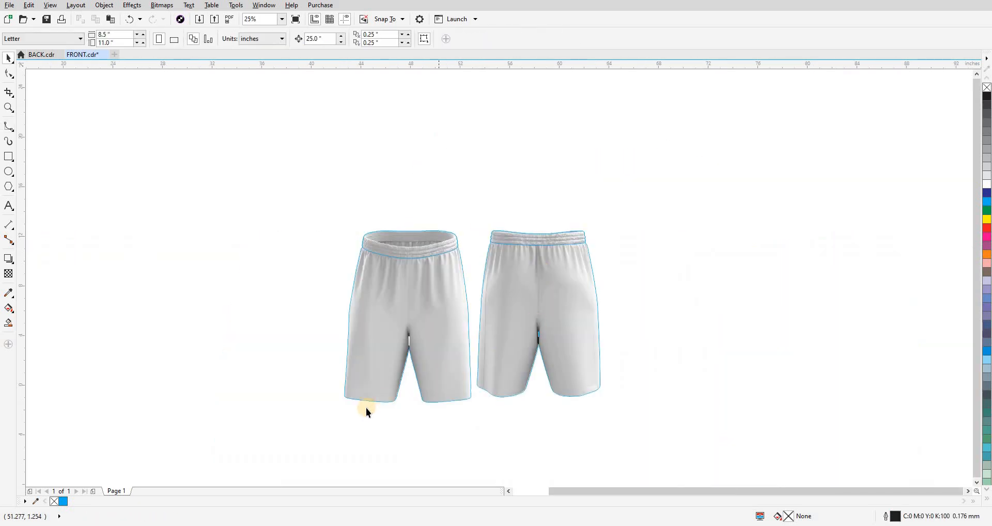
Step: Trace the hem stitching of the front shorts' left leg with a B-spline starting outside the outer edge
{"action": "scroll", "coordinate": [365, 408], "scroll_direction": "up", "scroll_amount": 4}
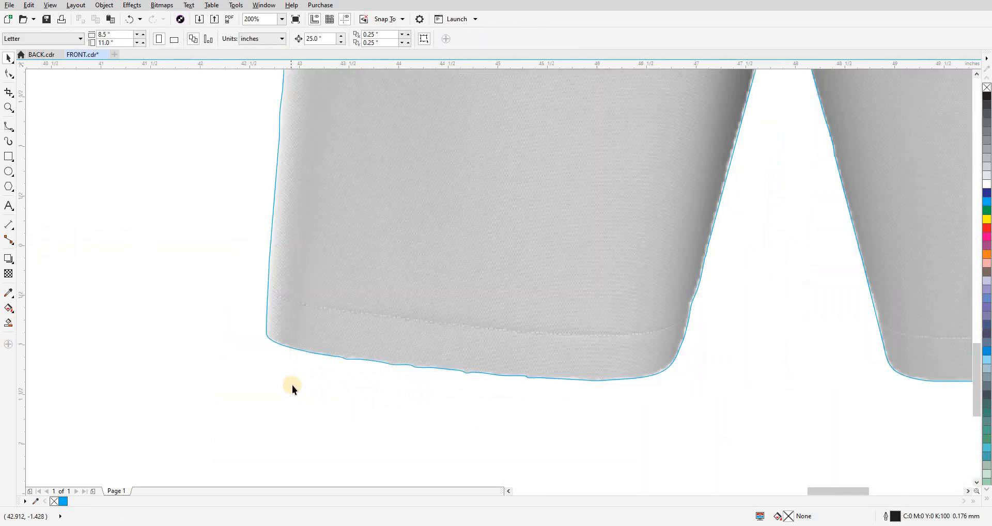
{"action": "scroll", "coordinate": [292, 386], "scroll_direction": "down", "scroll_amount": 2}
{"action": "scroll", "coordinate": [260, 391], "scroll_direction": "up", "scroll_amount": 2}
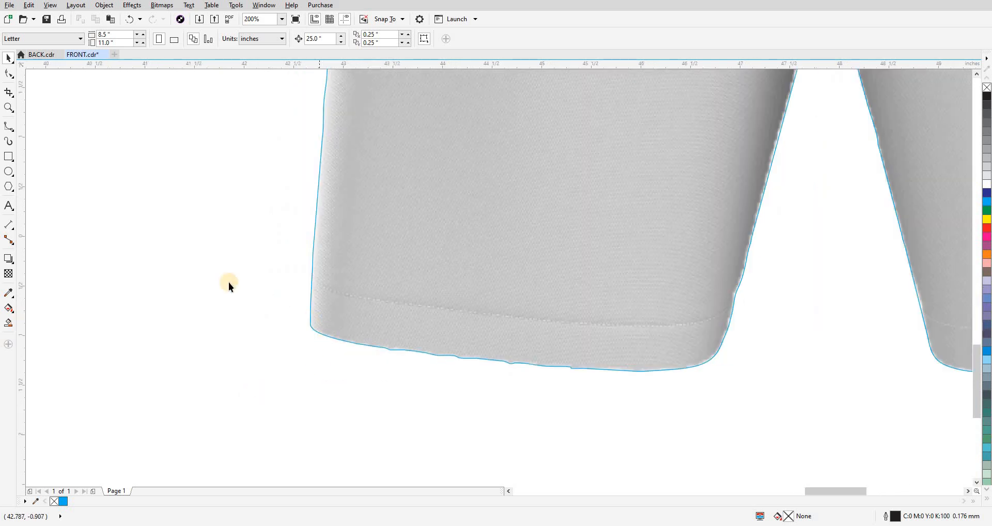
{"action": "scroll", "coordinate": [228, 284], "scroll_direction": "up", "scroll_amount": 2}
{"action": "left_click", "coordinate": [104, 196]}
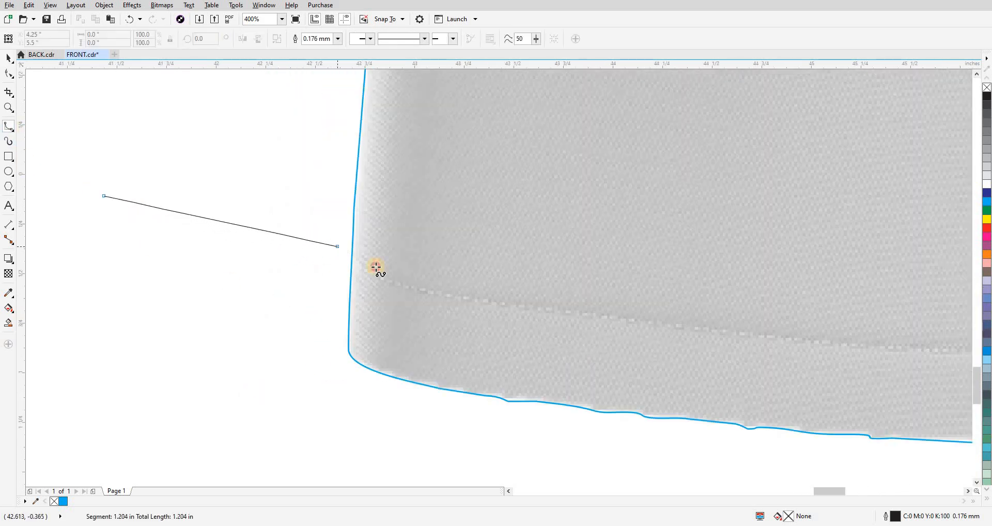
{"action": "left_click_drag", "start_coordinate": [377, 270], "coordinate": [367, 274]}
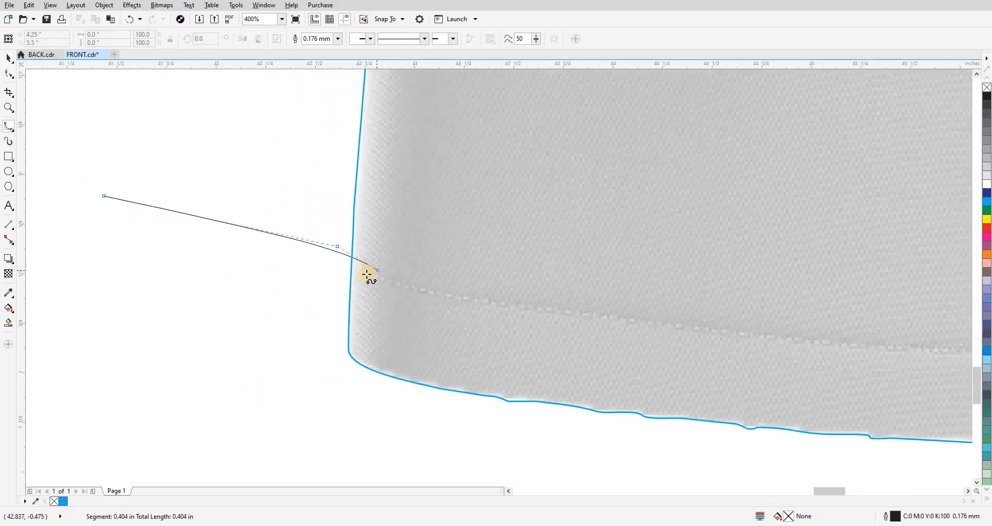
{"action": "left_click", "coordinate": [861, 346]}
{"action": "left_click_drag", "start_coordinate": [863, 347], "coordinate": [226, 357]}
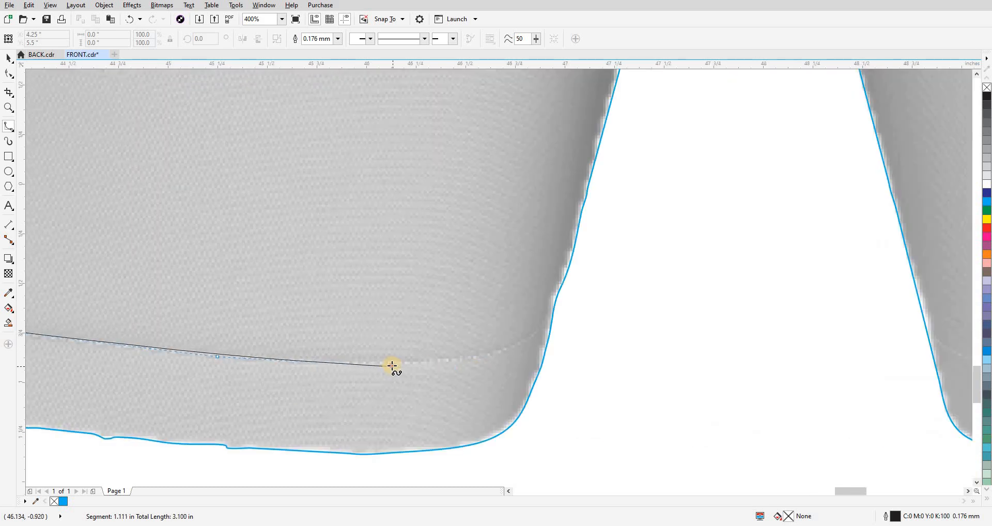
{"action": "left_click", "coordinate": [392, 364]}
{"action": "left_click", "coordinate": [487, 356]}
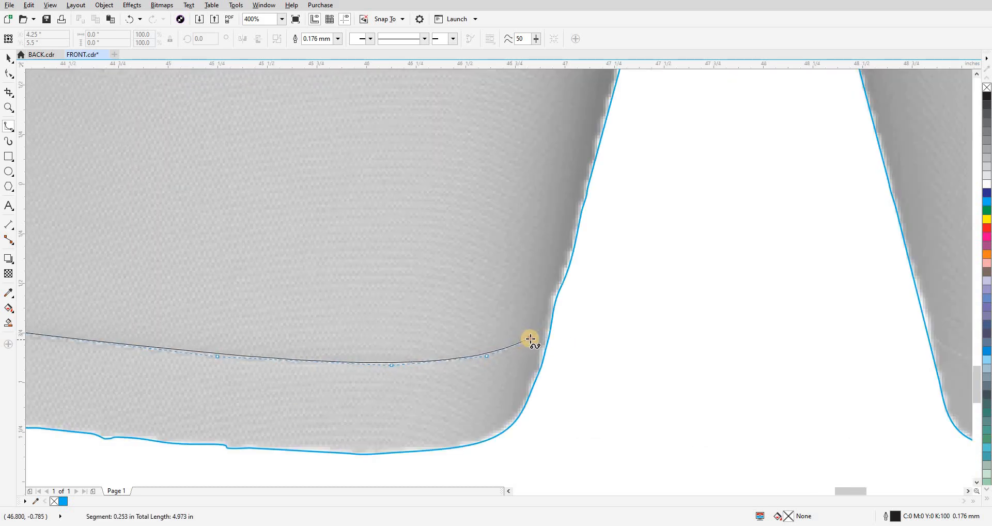
Step: Extend the B-spline past the left leg's inner edge and close it in a loop below the hem
{"action": "scroll", "coordinate": [593, 264], "scroll_direction": "down", "scroll_amount": 3}
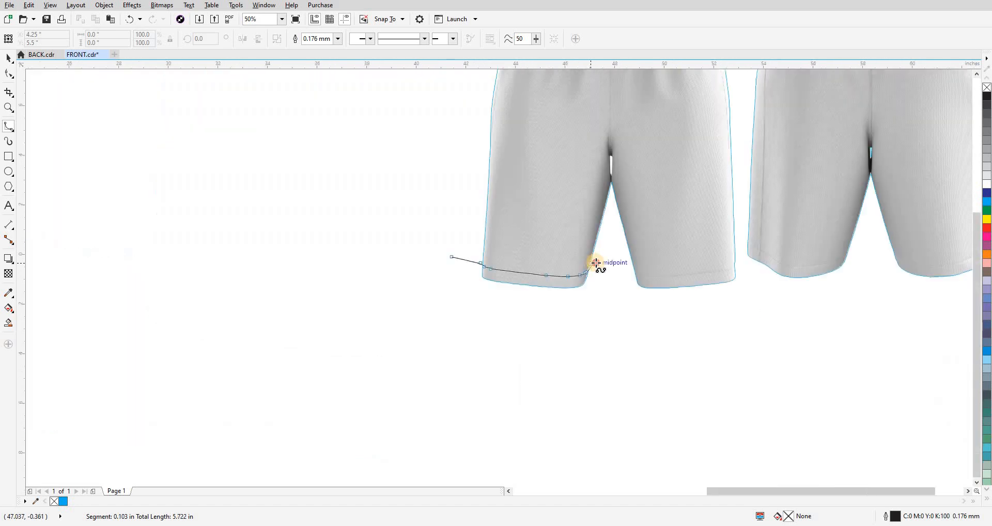
{"action": "left_click", "coordinate": [591, 263]}
{"action": "left_click", "coordinate": [625, 302]}
{"action": "left_click", "coordinate": [567, 350]}
{"action": "left_click", "coordinate": [426, 343]}
{"action": "left_click", "coordinate": [418, 257]}
{"action": "left_click", "coordinate": [452, 258]}
Step: Intersect the loop with the front outline to form the left hem piece, and delete the loop
{"action": "key", "text": "space"}
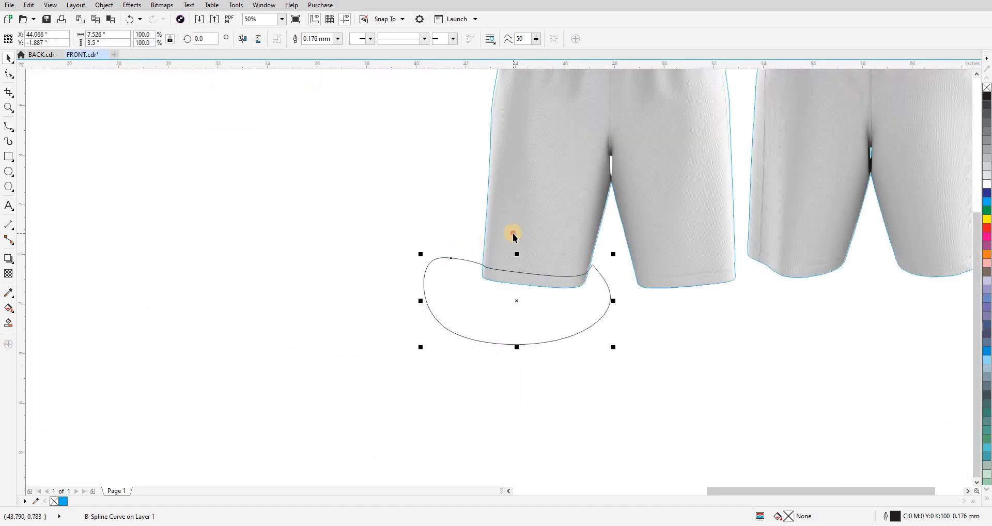
{"action": "left_click", "coordinate": [513, 243], "text": "shift"}
{"action": "key", "text": "alt+i"}
{"action": "left_click", "coordinate": [574, 335]}
{"action": "key", "text": "Delete"}
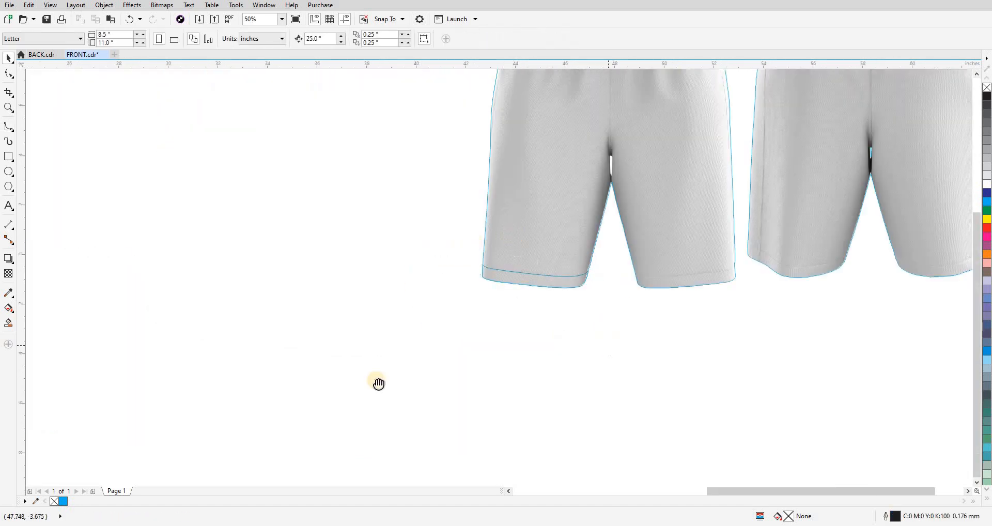
Step: Start a B-spline between the front legs and lead it to the inner end of the right leg's hem stitching
{"action": "left_click_drag", "start_coordinate": [379, 383], "coordinate": [133, 415]}
{"action": "scroll", "coordinate": [393, 305], "scroll_direction": "up", "scroll_amount": 3}
{"action": "left_click_drag", "start_coordinate": [409, 373], "coordinate": [262, 342]}
{"action": "scroll", "coordinate": [261, 342], "scroll_direction": "down", "scroll_amount": 1}
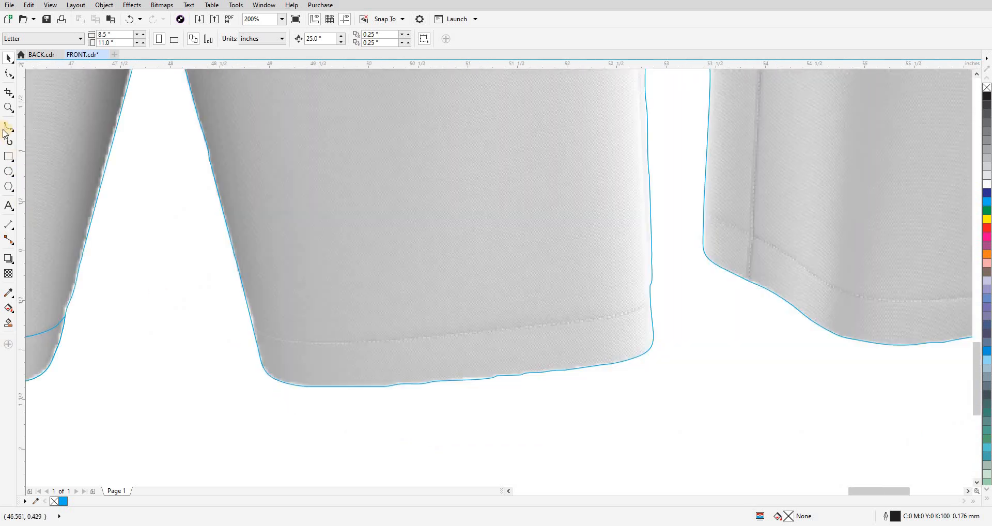
{"action": "left_click", "coordinate": [8, 129]}
{"action": "left_click", "coordinate": [151, 395]}
{"action": "left_click", "coordinate": [176, 351]}
{"action": "left_click", "coordinate": [199, 346]}
{"action": "scroll", "coordinate": [188, 370], "scroll_direction": "up", "scroll_amount": 1}
{"action": "left_click", "coordinate": [147, 309]}
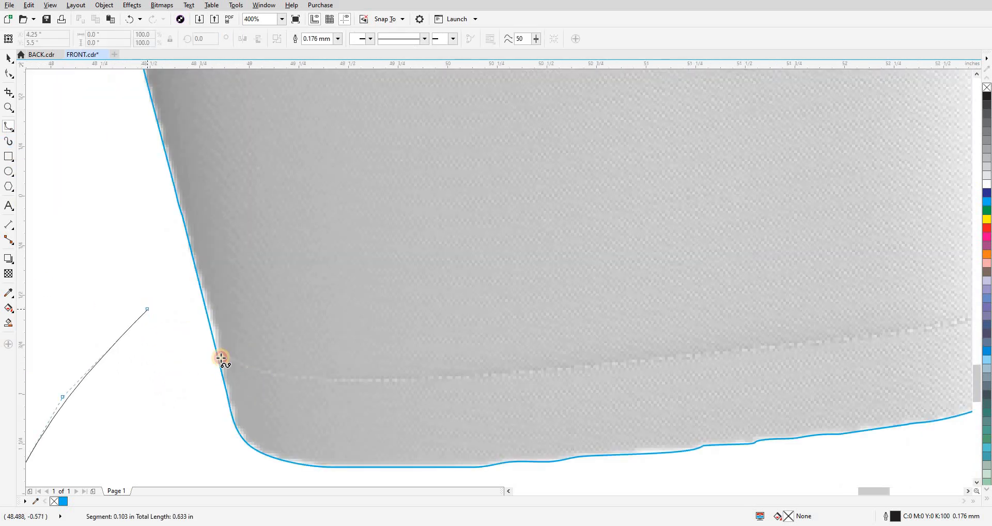
{"action": "left_click", "coordinate": [224, 353]}
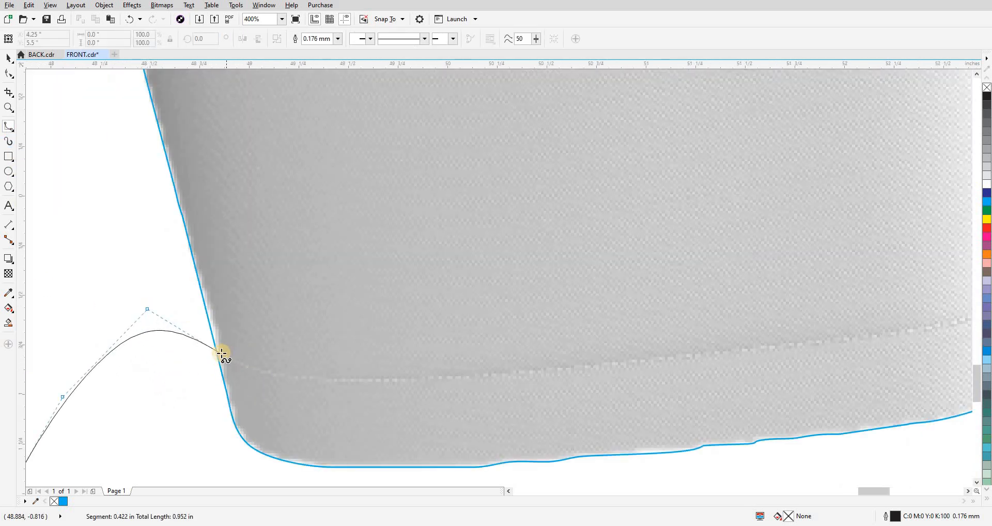
Step: Trace the front right leg's hem stitching across to a point beyond the leg's outer edge
{"action": "left_click", "coordinate": [445, 380]}
{"action": "left_click", "coordinate": [852, 342]}
{"action": "left_click_drag", "start_coordinate": [851, 343], "coordinate": [171, 400]}
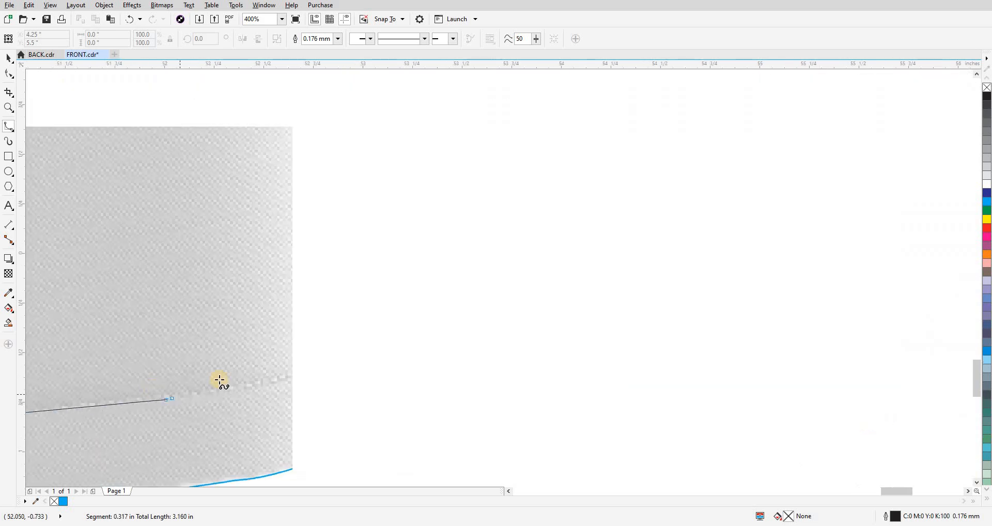
{"action": "left_click", "coordinate": [281, 378]}
{"action": "left_click", "coordinate": [314, 366]}
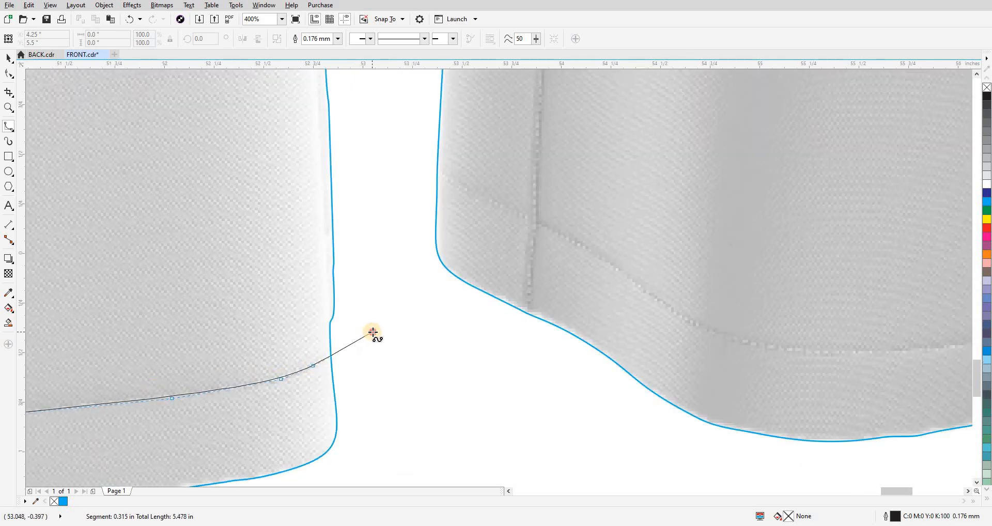
{"action": "left_click_drag", "start_coordinate": [373, 332], "coordinate": [665, 166]}
Step: Bring the B-spline around below the front right hem and close it at its starting point
{"action": "left_click", "coordinate": [670, 166]}
{"action": "left_click", "coordinate": [723, 252]}
{"action": "scroll", "coordinate": [714, 307], "scroll_direction": "down", "scroll_amount": 1}
{"action": "left_click", "coordinate": [705, 333]}
{"action": "left_click", "coordinate": [532, 404]}
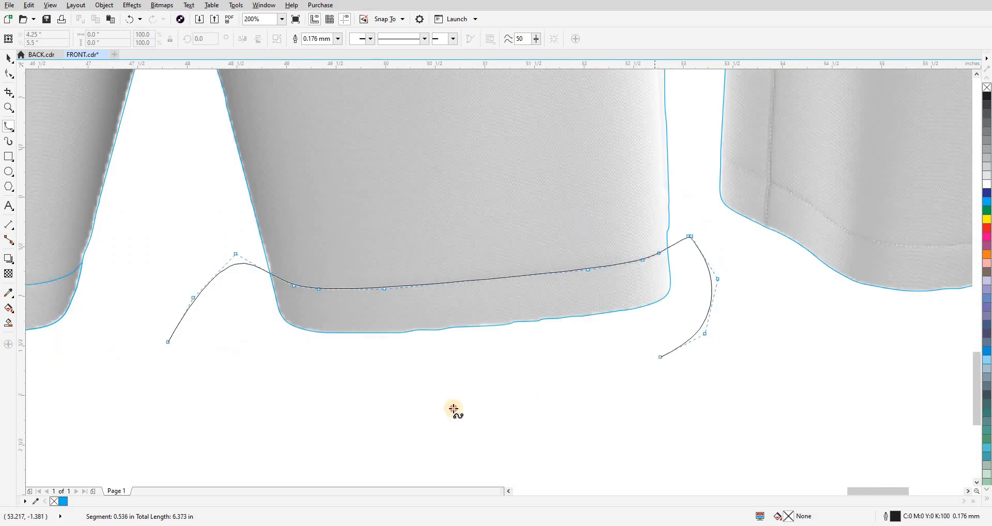
{"action": "left_click", "coordinate": [241, 408]}
{"action": "left_click", "coordinate": [214, 405]}
{"action": "left_click", "coordinate": [167, 343]}
Step: Intersect the closed B-spline with the front outline to form the right hem piece, and delete the B-spline
{"action": "key", "text": "space"}
{"action": "left_click", "coordinate": [315, 216], "text": "shift"}
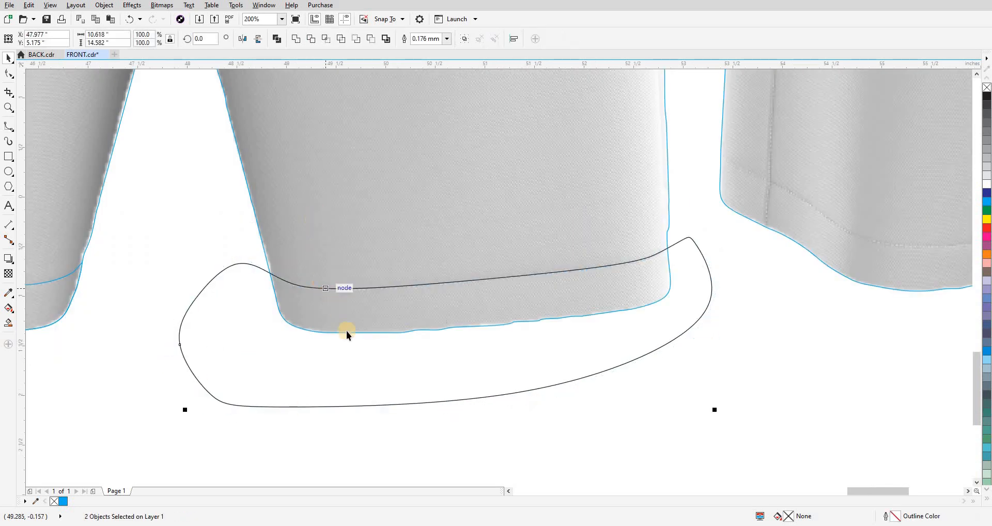
{"action": "key", "text": "alt+i"}
{"action": "key", "text": "Delete"}
Step: Start a B-spline outside the back left leg's outer edge and trace the outer half of its hem stitching
{"action": "scroll", "coordinate": [357, 393], "scroll_direction": "down", "scroll_amount": 3}
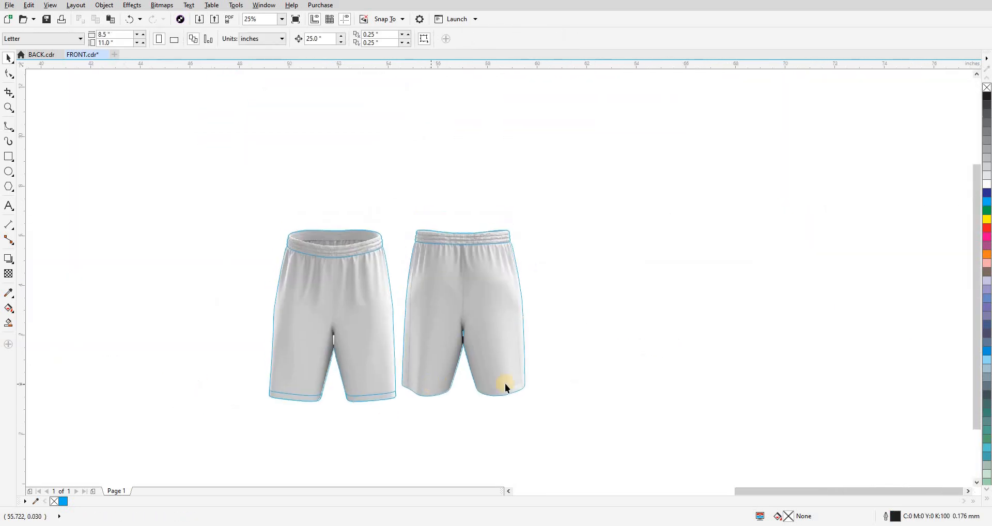
{"action": "scroll", "coordinate": [505, 384], "scroll_direction": "up", "scroll_amount": 3}
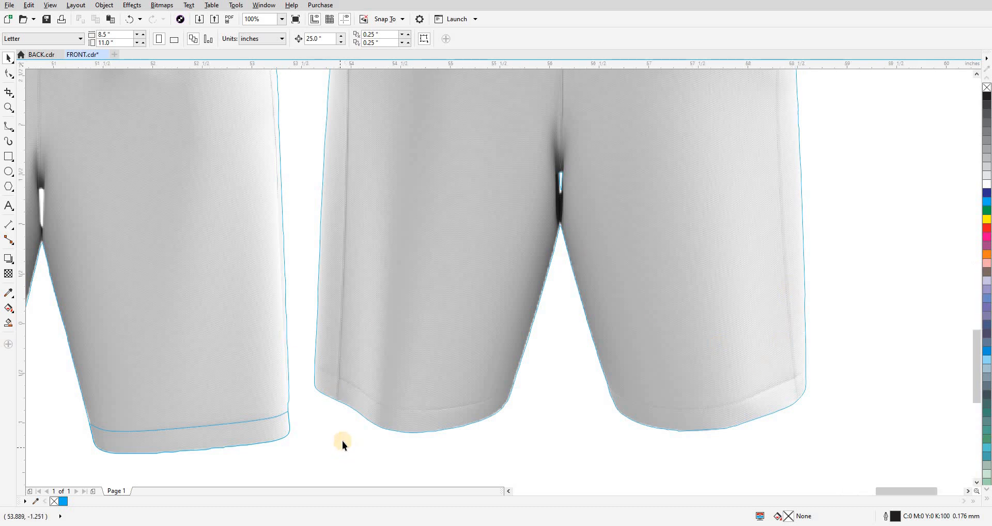
{"action": "scroll", "coordinate": [342, 441], "scroll_direction": "up", "scroll_amount": 2}
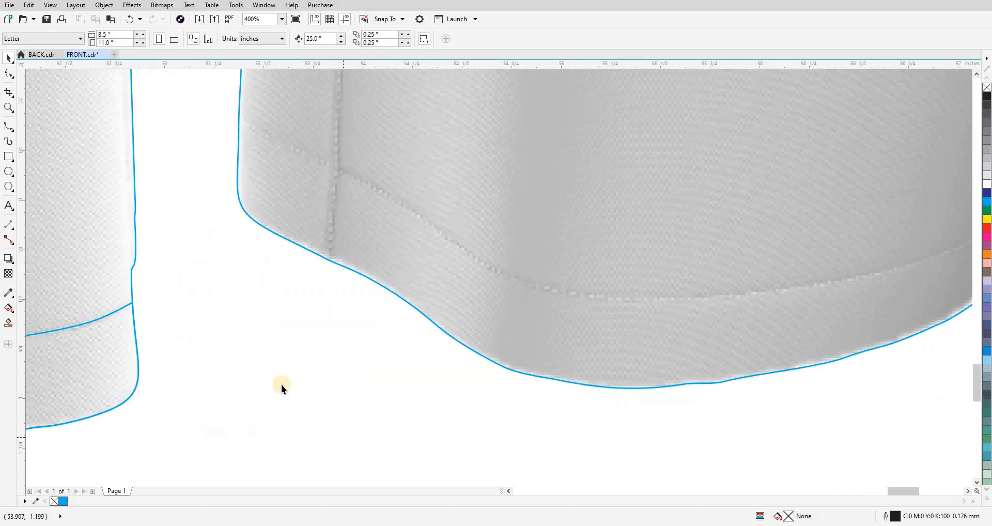
{"action": "left_click", "coordinate": [7, 129]}
{"action": "left_click", "coordinate": [244, 344]}
{"action": "left_click", "coordinate": [214, 295]}
{"action": "left_click", "coordinate": [172, 136]}
{"action": "left_click", "coordinate": [172, 112]}
{"action": "left_click", "coordinate": [206, 118]}
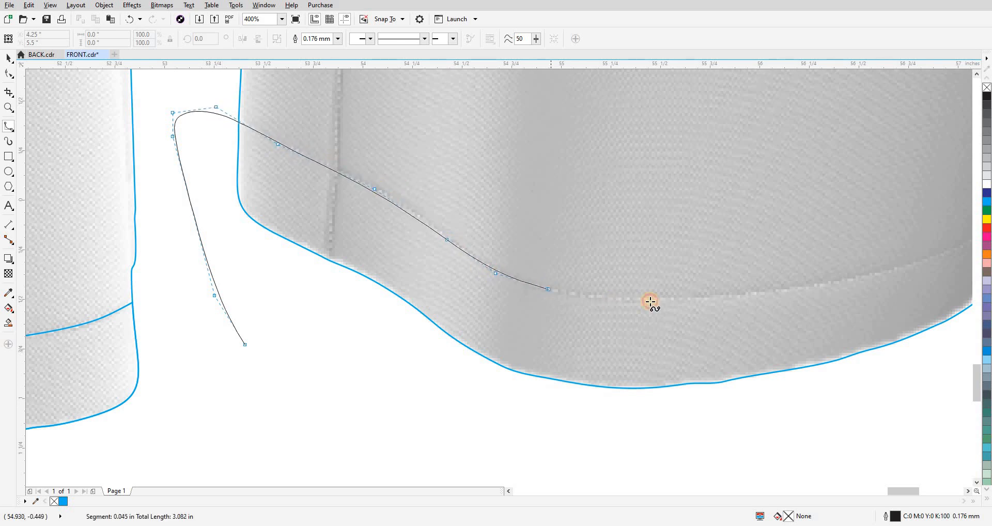
Step: Continue the B-spline along the back left hem stitching past the inner edge, then around below the leg to close it
{"action": "left_click_drag", "start_coordinate": [800, 292], "coordinate": [389, 360]}
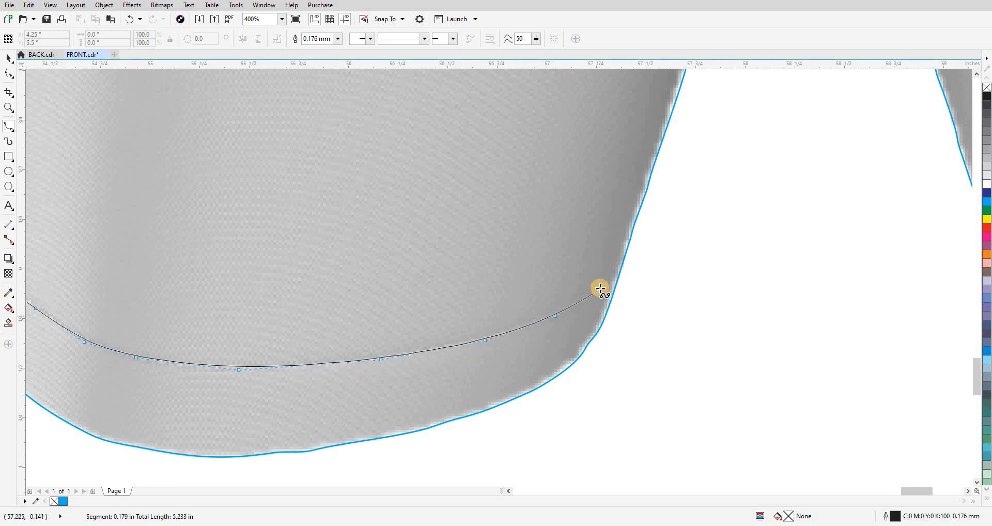
{"action": "scroll", "coordinate": [686, 217], "scroll_direction": "down", "scroll_amount": 2}
{"action": "left_click", "coordinate": [693, 291]}
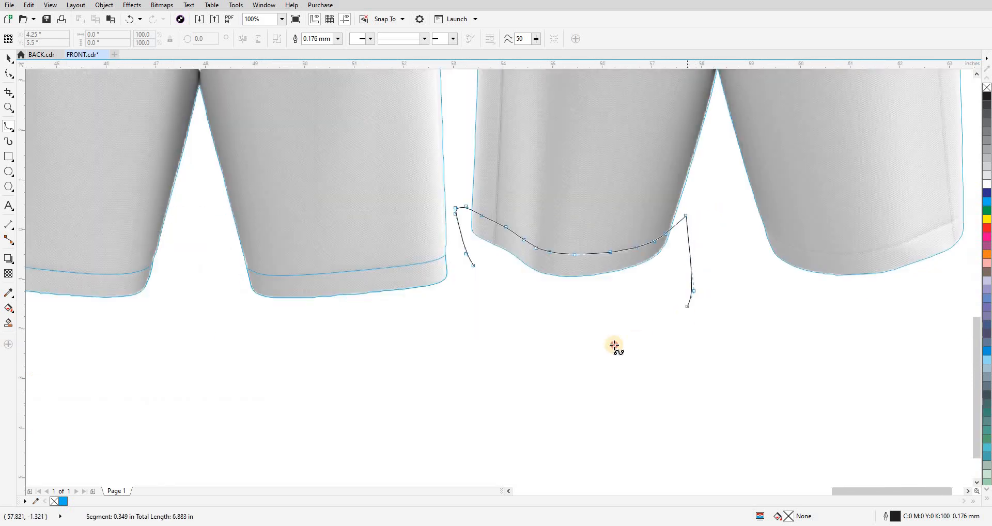
{"action": "left_click", "coordinate": [649, 335]}
{"action": "left_click", "coordinate": [509, 337]}
{"action": "left_click", "coordinate": [455, 310]}
{"action": "left_click", "coordinate": [470, 269]}
{"action": "left_click_drag", "start_coordinate": [604, 317], "coordinate": [341, 356]}
{"action": "key", "text": "space"}
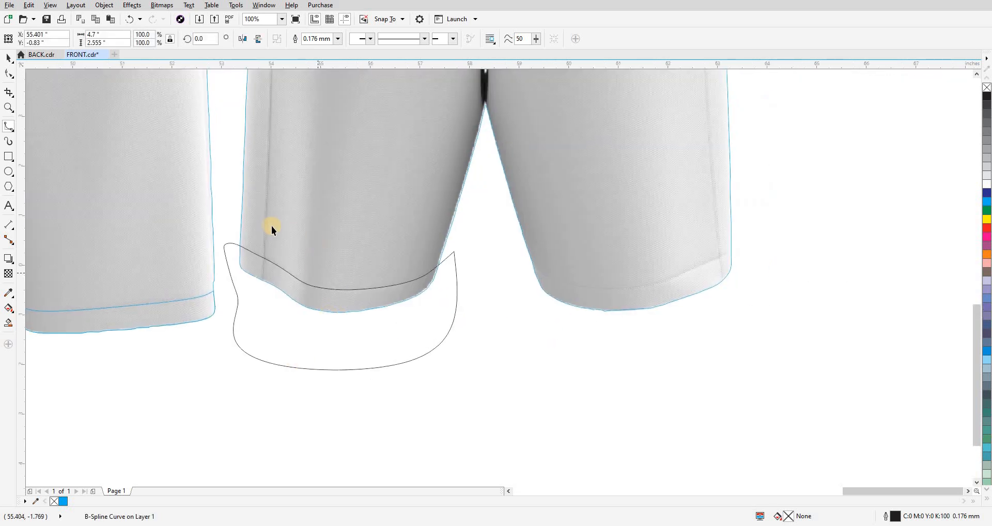
Step: Intersect the closed B-spline with the back outline to form the left hem piece, and delete the B-spline
{"action": "left_click", "coordinate": [271, 226], "text": "shift"}
{"action": "key", "text": "alt+i"}
{"action": "left_click", "coordinate": [351, 361]}
{"action": "key", "text": "Delete"}
Step: Start a B-spline below the back right leg and lead it up around the outside of the leg's inner edge
{"action": "scroll", "coordinate": [647, 315], "scroll_direction": "up", "scroll_amount": 2}
{"action": "key", "text": "space"}
{"action": "left_click", "coordinate": [679, 361]}
{"action": "left_click", "coordinate": [594, 383]}
{"action": "left_click", "coordinate": [436, 351]}
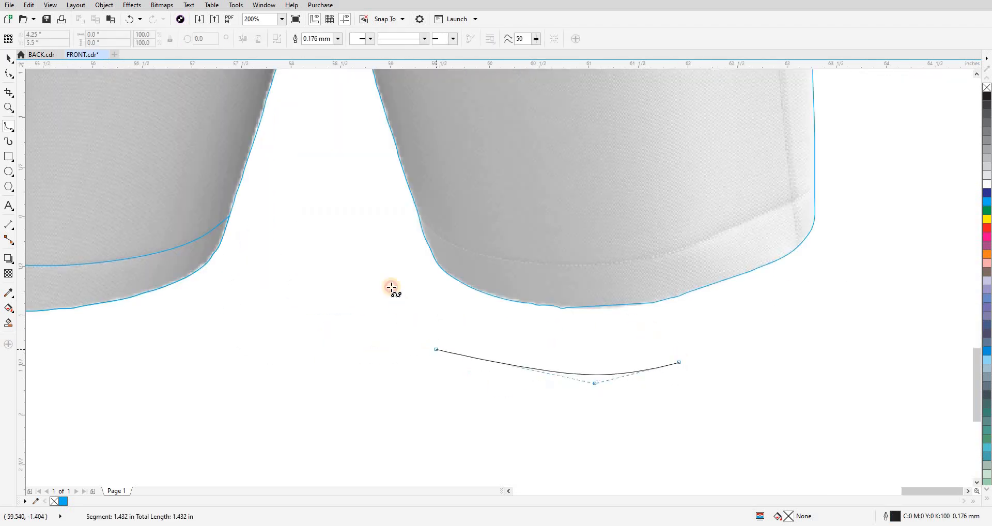
{"action": "left_click_drag", "start_coordinate": [370, 281], "coordinate": [276, 341]}
{"action": "scroll", "coordinate": [276, 340], "scroll_direction": "up", "scroll_amount": 1}
{"action": "left_click", "coordinate": [297, 216]}
{"action": "left_click", "coordinate": [324, 163]}
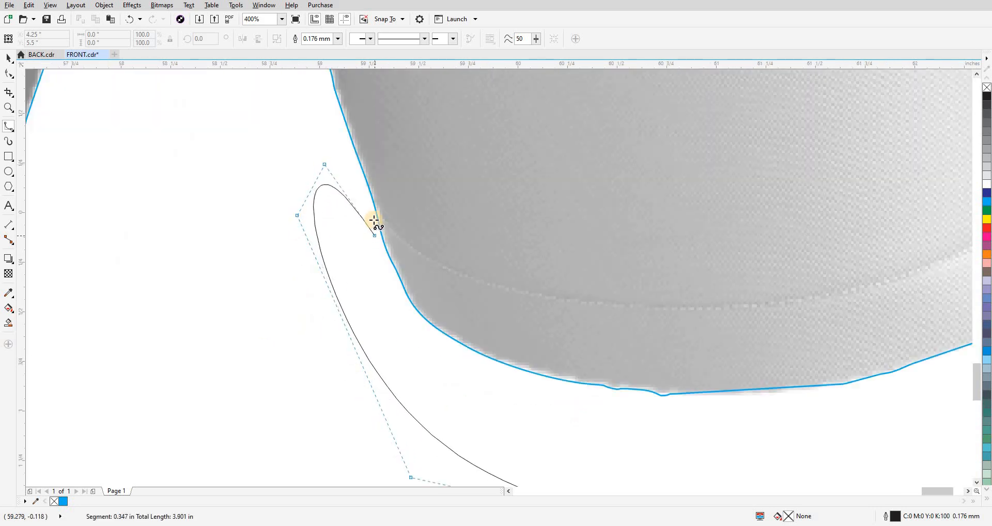
Step: Trace the back right leg's hem stitching across to a point beyond the leg's outer edge
{"action": "left_click", "coordinate": [363, 196]}
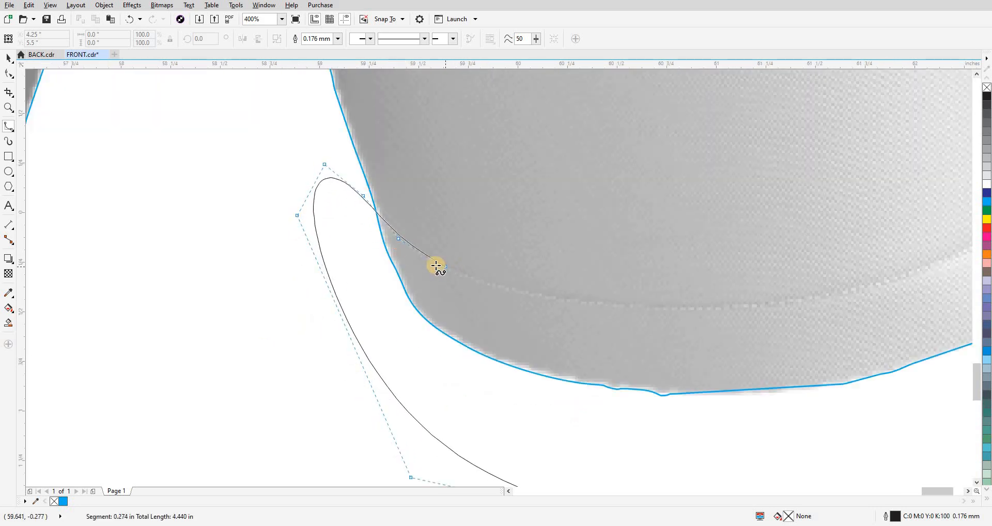
{"action": "left_click", "coordinate": [624, 306]}
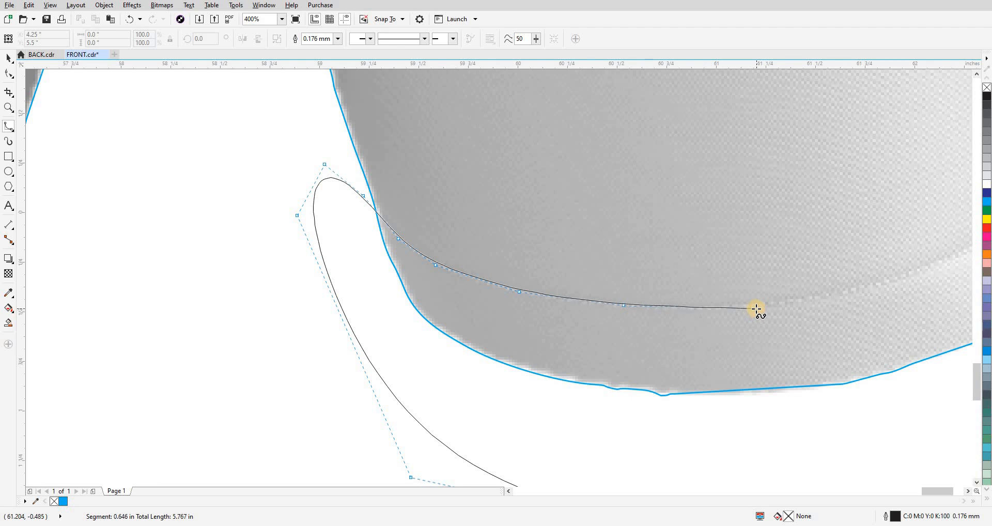
{"action": "left_click", "coordinate": [901, 277]}
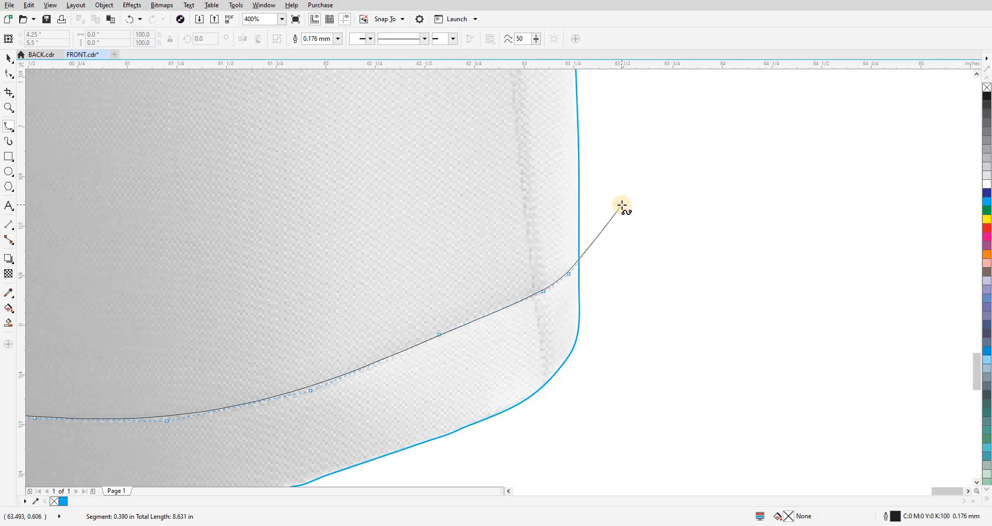
Step: Bring the B-spline around below the back right hem and close it at its starting point
{"action": "scroll", "coordinate": [634, 218], "scroll_direction": "down", "scroll_amount": 3}
{"action": "left_click", "coordinate": [695, 249]}
{"action": "left_click", "coordinate": [665, 323]}
{"action": "left_click", "coordinate": [594, 307]}
{"action": "left_click", "coordinate": [588, 259]}
{"action": "key", "text": "space"}
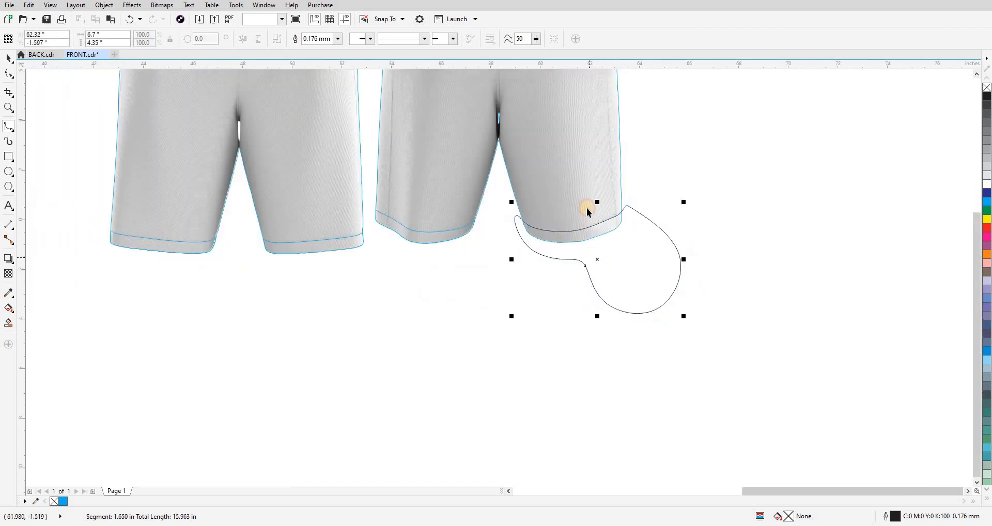
Step: Intersect the closed B-spline with the back outline to form the right hem piece, and delete the B-spline
{"action": "left_click", "coordinate": [587, 208], "text": "shift"}
{"action": "key", "text": "alt+i"}
{"action": "left_click", "coordinate": [615, 309]}
{"action": "key", "text": "Delete"}
Step: Start a B-spline beside the right end of the back waistband and lead it to the top of the right side seam
{"action": "left_click_drag", "start_coordinate": [586, 328], "coordinate": [557, 420]}
{"action": "left_click_drag", "start_coordinate": [548, 308], "coordinate": [541, 378]}
{"action": "scroll", "coordinate": [552, 103], "scroll_direction": "up", "scroll_amount": 1}
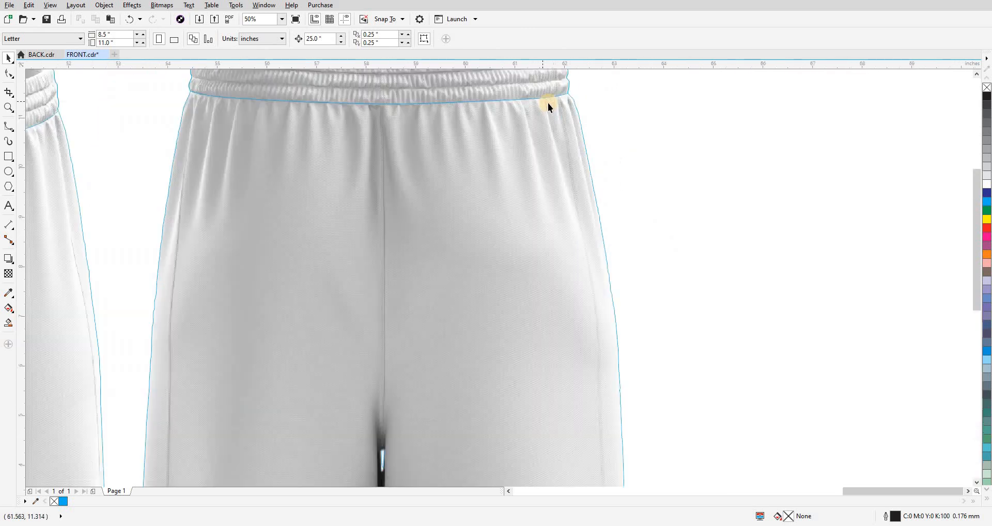
{"action": "left_click_drag", "start_coordinate": [552, 105], "coordinate": [544, 185]}
{"action": "scroll", "coordinate": [560, 277], "scroll_direction": "down", "scroll_amount": 1}
{"action": "scroll", "coordinate": [571, 355], "scroll_direction": "up", "scroll_amount": 2}
{"action": "left_click_drag", "start_coordinate": [573, 272], "coordinate": [546, 396]}
{"action": "left_click_drag", "start_coordinate": [483, 175], "coordinate": [472, 435]}
{"action": "left_click_drag", "start_coordinate": [483, 202], "coordinate": [490, 342]}
{"action": "key", "text": "F5"}
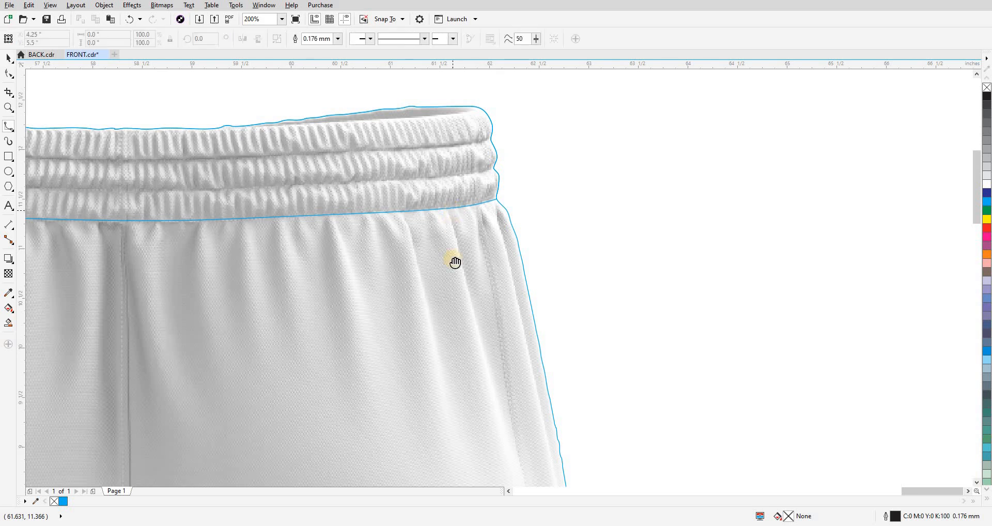
{"action": "scroll", "coordinate": [454, 258], "scroll_direction": "up", "scroll_amount": 2}
{"action": "left_click", "coordinate": [567, 186]}
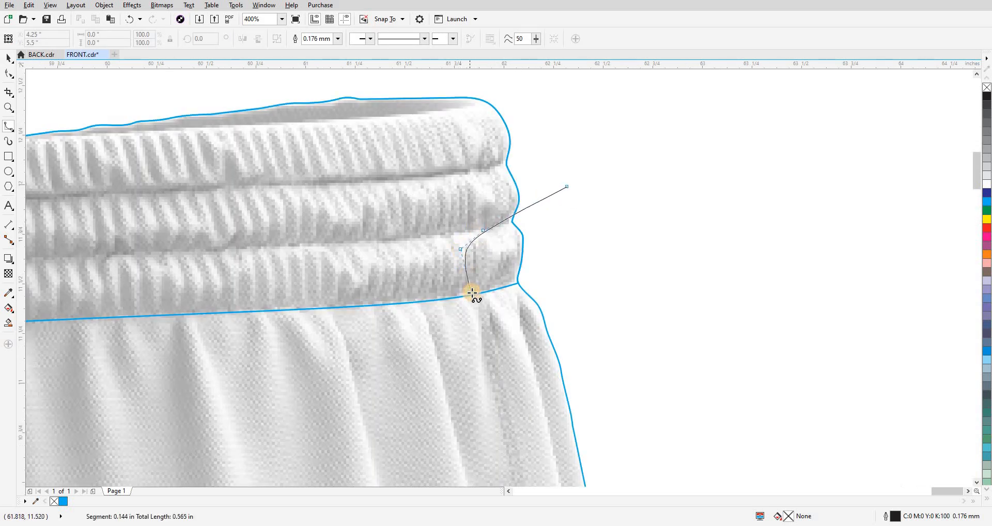
Step: Trace the upper part of the back's right side seam with the B-spline
{"action": "left_click_drag", "start_coordinate": [506, 400], "coordinate": [433, 251]}
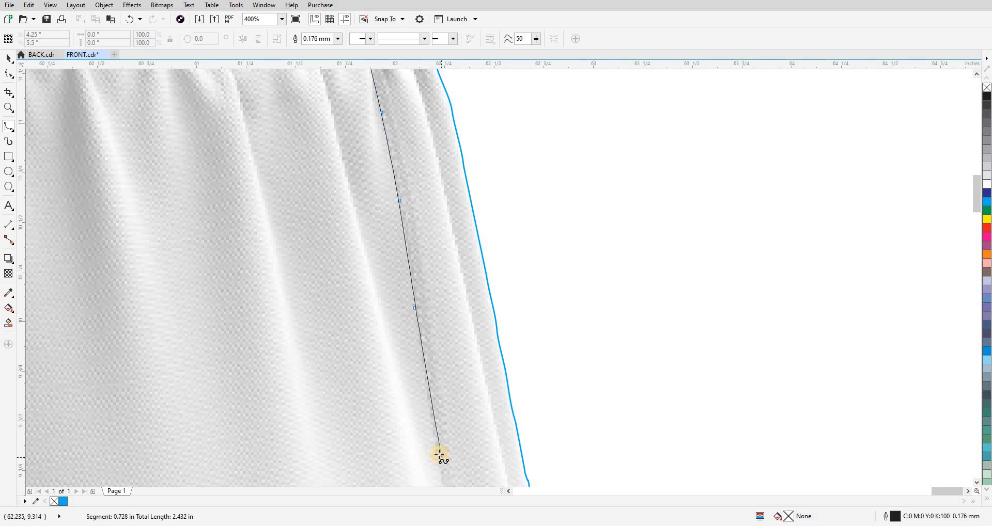
{"action": "left_click_drag", "start_coordinate": [436, 448], "coordinate": [412, 230]}
{"action": "left_click", "coordinate": [436, 329]}
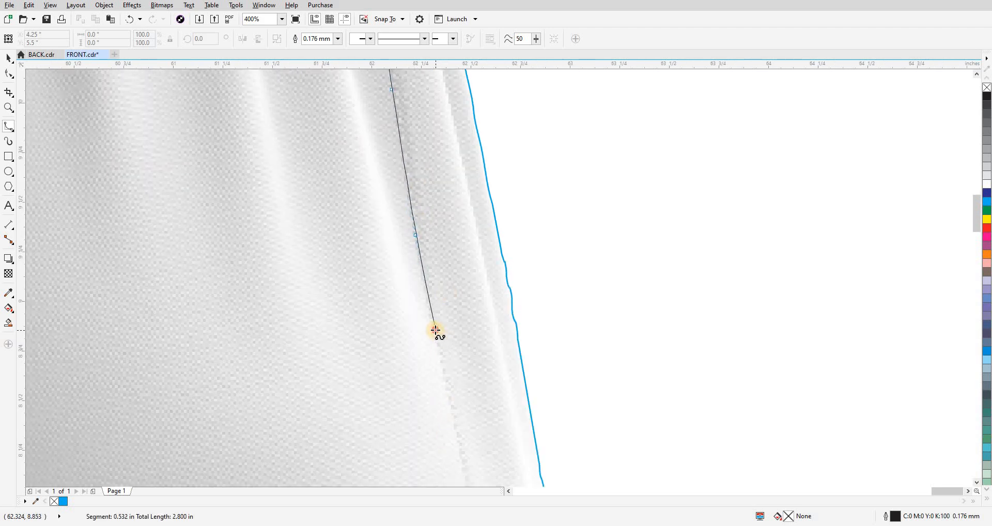
{"action": "left_click_drag", "start_coordinate": [411, 291], "coordinate": [381, 257]}
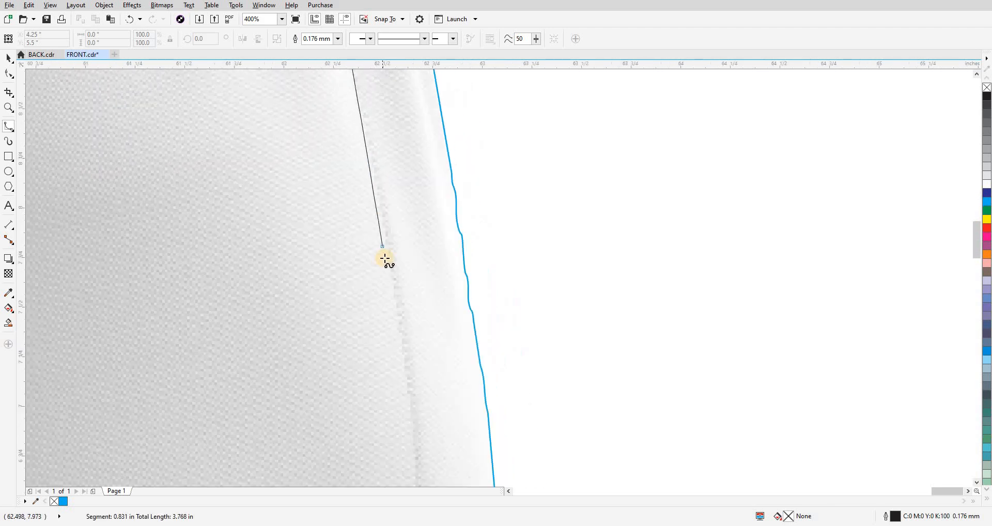
{"action": "left_click", "coordinate": [412, 414]}
{"action": "left_click_drag", "start_coordinate": [413, 471], "coordinate": [391, 132]}
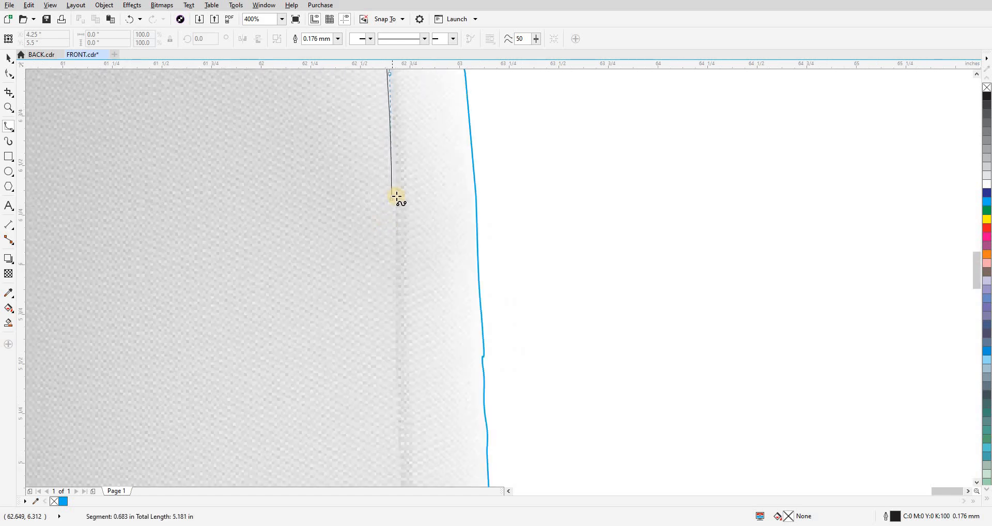
Step: Continue the B-spline down the lower part of the back's right side seam to a point below the hem
{"action": "left_click_drag", "start_coordinate": [380, 287], "coordinate": [379, 69]}
{"action": "left_click", "coordinate": [388, 343]}
{"action": "left_click_drag", "start_coordinate": [388, 349], "coordinate": [384, 70]}
{"action": "left_click", "coordinate": [402, 353]}
{"action": "left_click_drag", "start_coordinate": [401, 353], "coordinate": [413, 99]}
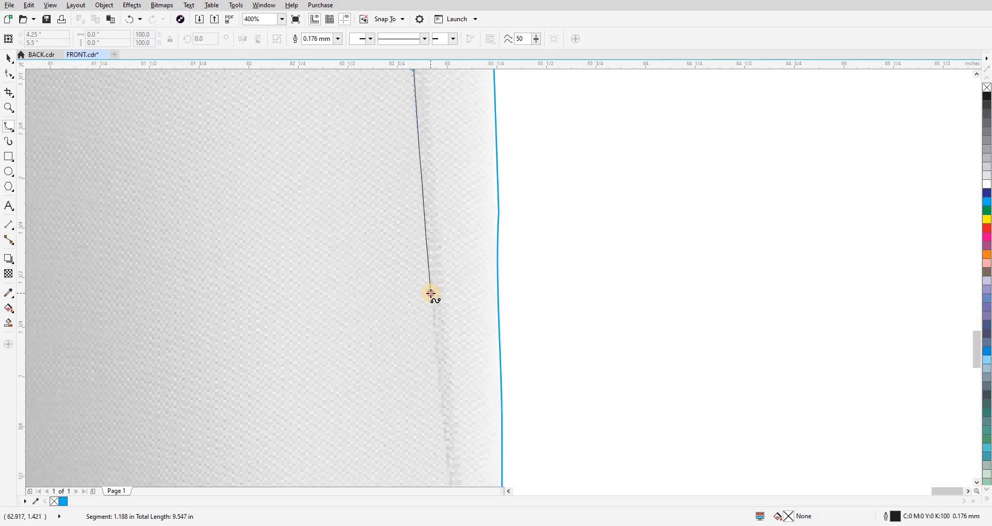
{"action": "left_click", "coordinate": [431, 316]}
{"action": "left_click_drag", "start_coordinate": [431, 316], "coordinate": [406, 77]}
{"action": "left_click_drag", "start_coordinate": [434, 373], "coordinate": [430, 304]}
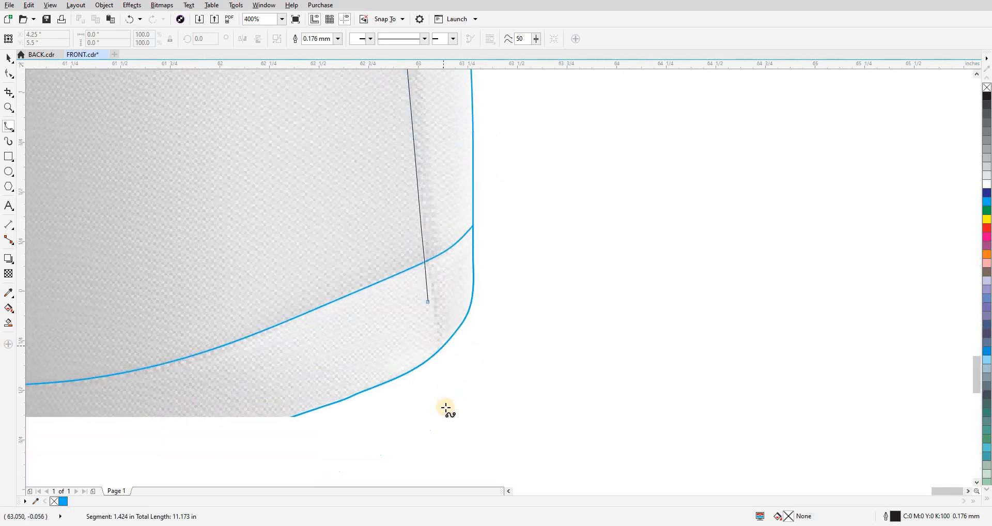
{"action": "scroll", "coordinate": [443, 409], "scroll_direction": "down", "scroll_amount": 3}
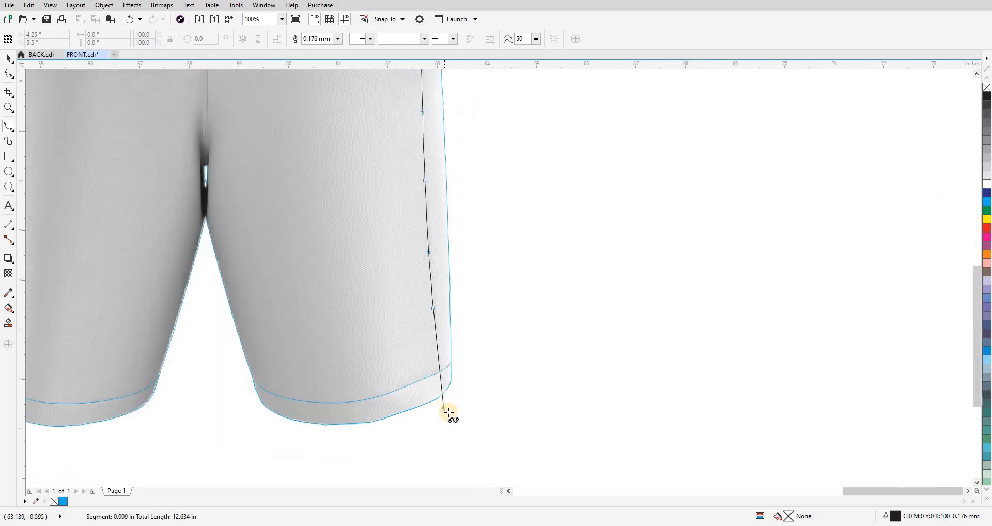
Step: Lead the B-spline back up outside the back's right edge and close it at its starting point beside the waistband
{"action": "left_click", "coordinate": [524, 412]}
{"action": "left_click_drag", "start_coordinate": [561, 243], "coordinate": [567, 340]}
{"action": "scroll", "coordinate": [567, 341], "scroll_direction": "down", "scroll_amount": 2}
{"action": "left_click", "coordinate": [563, 300]}
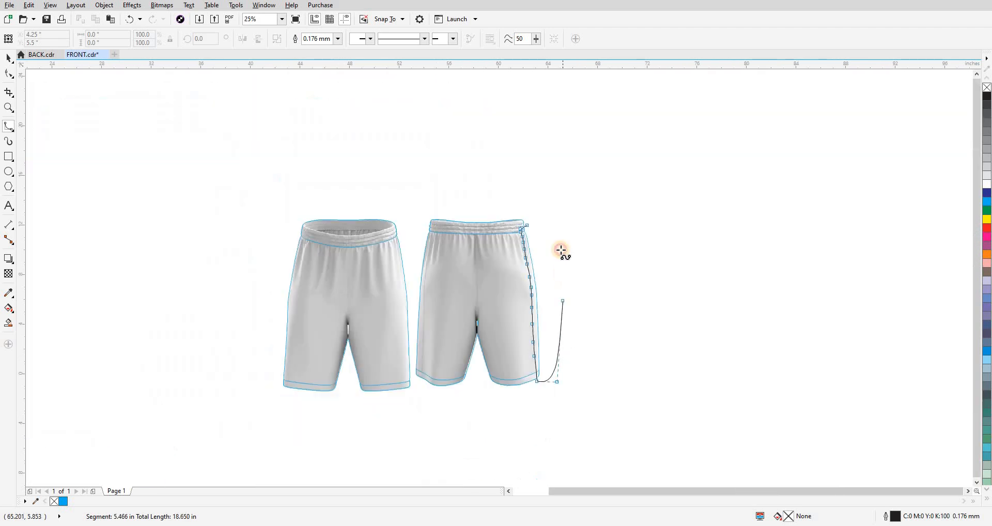
{"action": "left_click", "coordinate": [560, 249]}
{"action": "scroll", "coordinate": [532, 220], "scroll_direction": "up", "scroll_amount": 2}
{"action": "left_click", "coordinate": [527, 223]}
Step: Intersect the closed B-spline with the back outline to form the right side panel, and delete the B-spline
{"action": "key", "text": "space"}
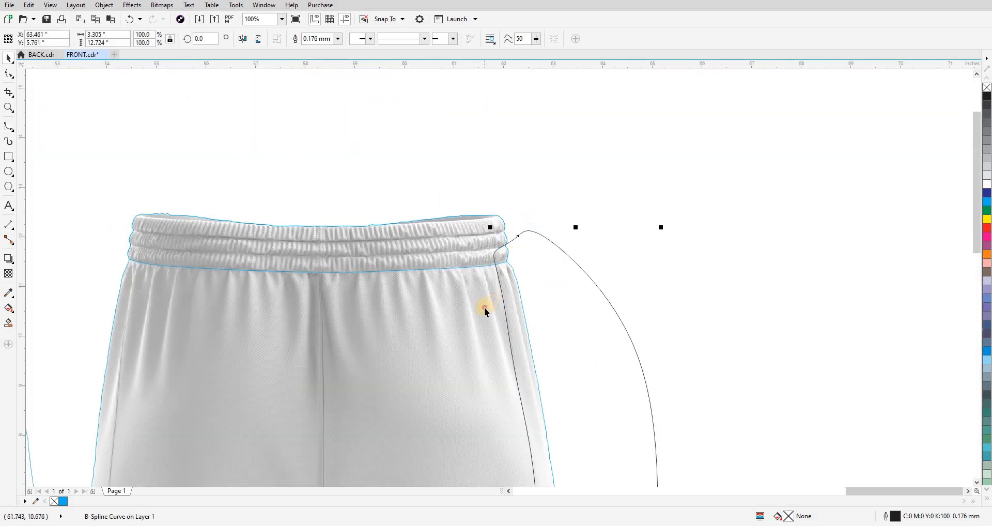
{"action": "key", "text": "Delete"}
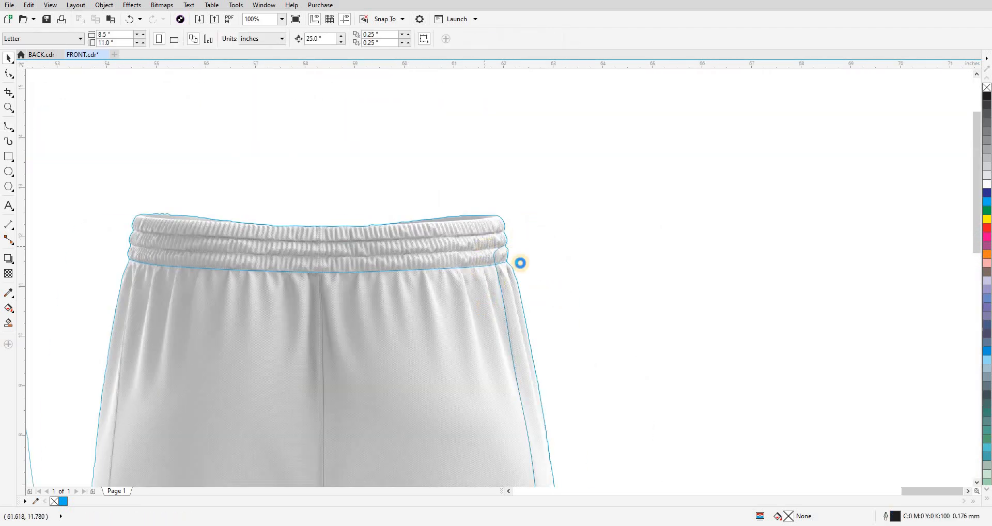
Step: Trim the back's right side panel where it overlaps the waistband
{"action": "scroll", "coordinate": [540, 280], "scroll_direction": "up", "scroll_amount": 3}
{"action": "left_click", "coordinate": [544, 281]}
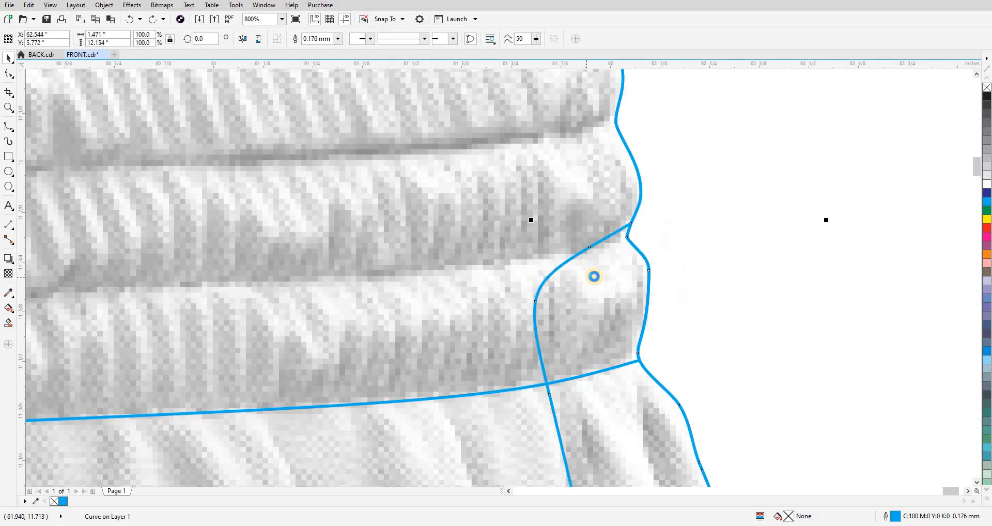
{"action": "scroll", "coordinate": [593, 276], "scroll_direction": "down", "scroll_amount": 2}
{"action": "left_click", "coordinate": [598, 315], "text": "shift"}
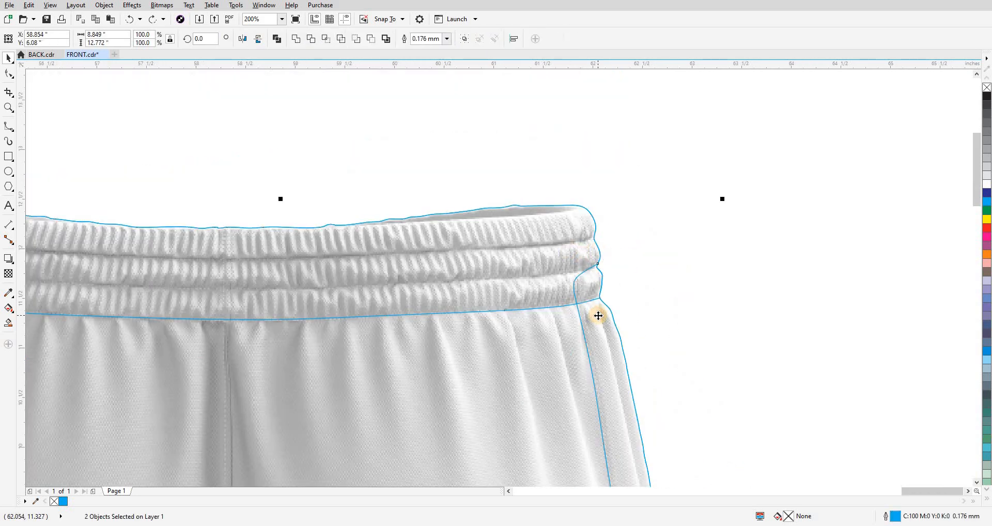
{"action": "left_click", "coordinate": [596, 259]}
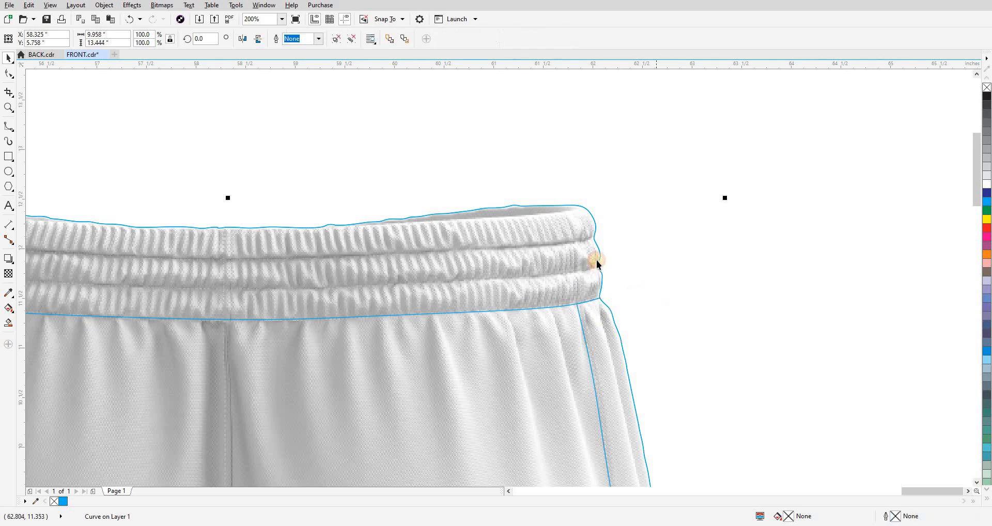
Step: Trim the back right hem piece with the side panel so that the panel runs through to the bottom edge
{"action": "scroll", "coordinate": [597, 260], "scroll_direction": "down", "scroll_amount": 2}
{"action": "left_click_drag", "start_coordinate": [655, 376], "coordinate": [620, 183]}
{"action": "scroll", "coordinate": [600, 364], "scroll_direction": "up", "scroll_amount": 1}
{"action": "scroll", "coordinate": [599, 363], "scroll_direction": "up", "scroll_amount": 1}
{"action": "left_click_drag", "start_coordinate": [507, 370], "coordinate": [477, 420]}
{"action": "key", "text": "ctrl+z"}
{"action": "left_click_drag", "start_coordinate": [540, 288], "coordinate": [540, 288]}
{"action": "left_click", "coordinate": [539, 287]}
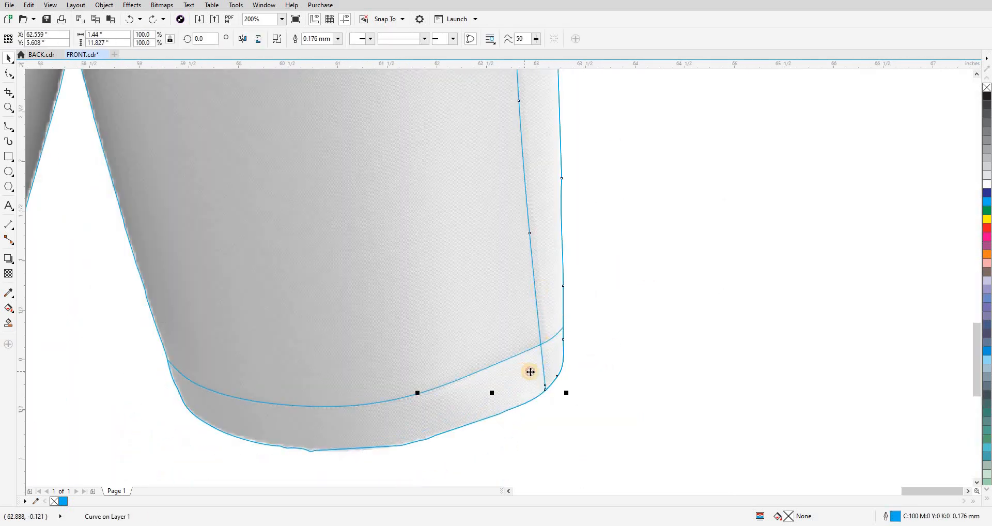
{"action": "left_click", "coordinate": [529, 371], "text": "shift"}
{"action": "key", "text": "ctrl+t"}
{"action": "left_click", "coordinate": [586, 279]}
Step: Start a B-spline below the back's left hem and trace it up the lower and middle part of the left side seam
{"action": "scroll", "coordinate": [587, 357], "scroll_direction": "down", "scroll_amount": 3}
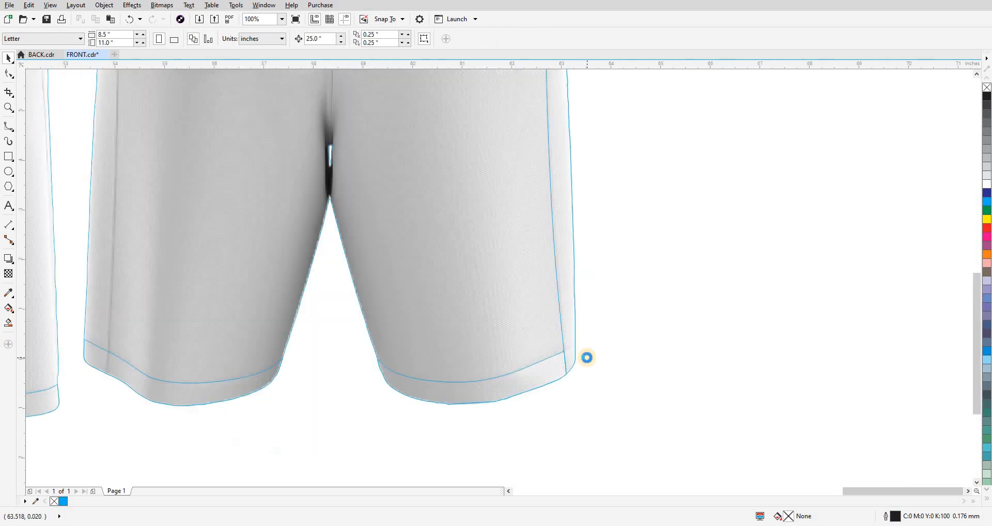
{"action": "scroll", "coordinate": [422, 356], "scroll_direction": "down", "scroll_amount": 3}
{"action": "scroll", "coordinate": [522, 365], "scroll_direction": "up", "scroll_amount": 5}
{"action": "scroll", "coordinate": [559, 387], "scroll_direction": "up", "scroll_amount": 2}
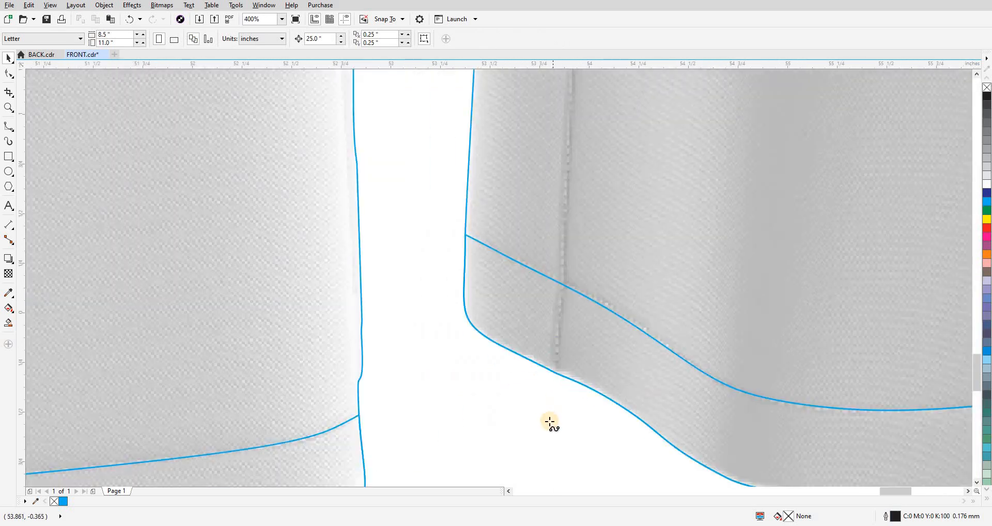
{"action": "key", "text": "F5"}
{"action": "left_click", "coordinate": [548, 420]}
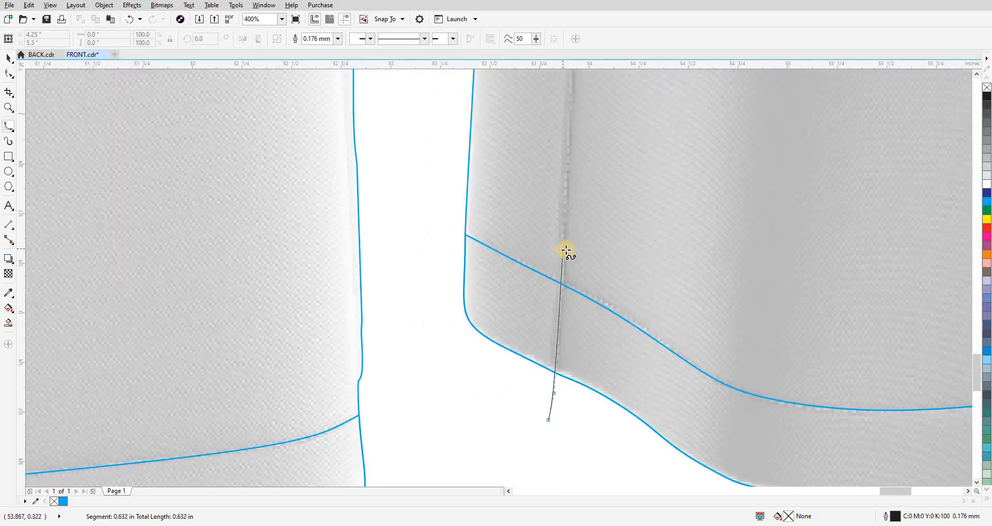
{"action": "left_click_drag", "start_coordinate": [547, 291], "coordinate": [496, 509]}
{"action": "scroll", "coordinate": [500, 422], "scroll_direction": "down", "scroll_amount": 1}
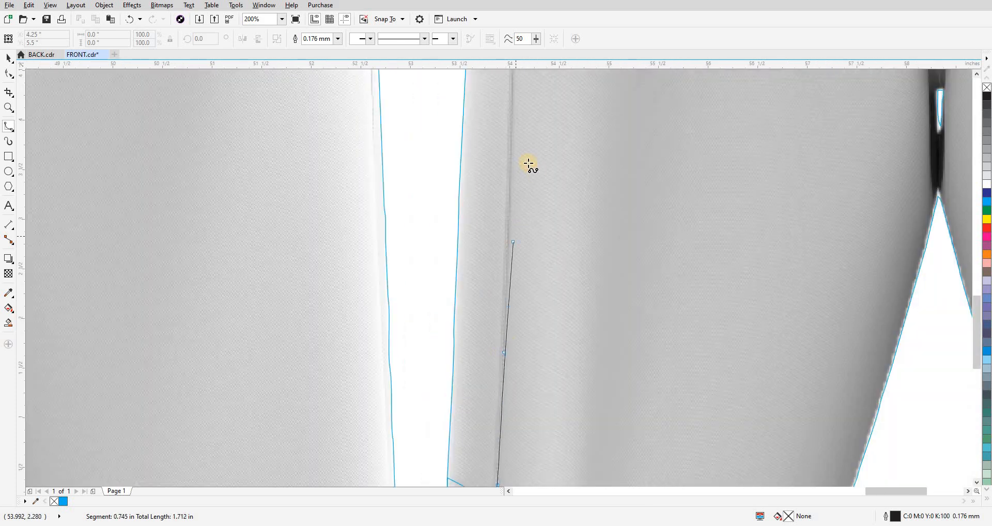
{"action": "left_click_drag", "start_coordinate": [458, 389], "coordinate": [458, 374]}
{"action": "scroll", "coordinate": [468, 289], "scroll_direction": "up", "scroll_amount": 1}
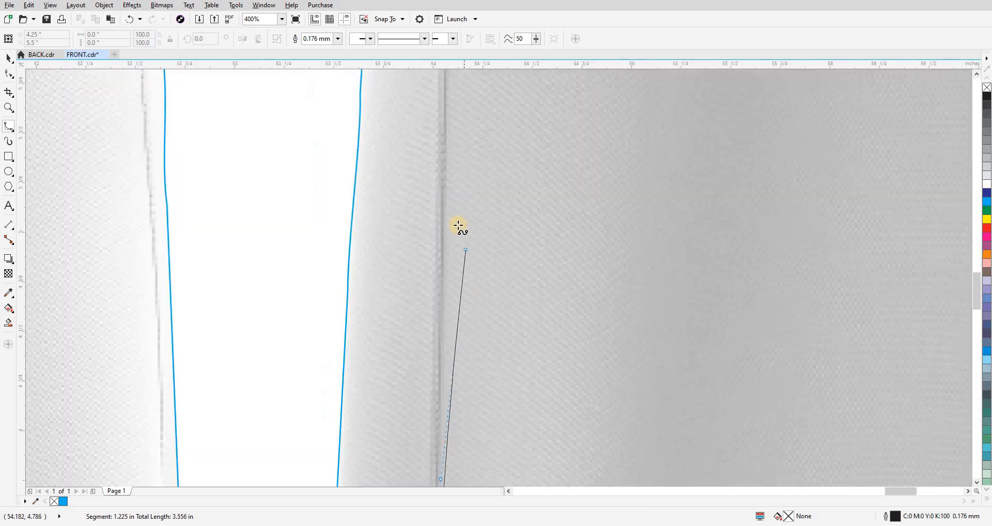
{"action": "left_click", "coordinate": [443, 211]}
{"action": "left_click_drag", "start_coordinate": [448, 100], "coordinate": [398, 428]}
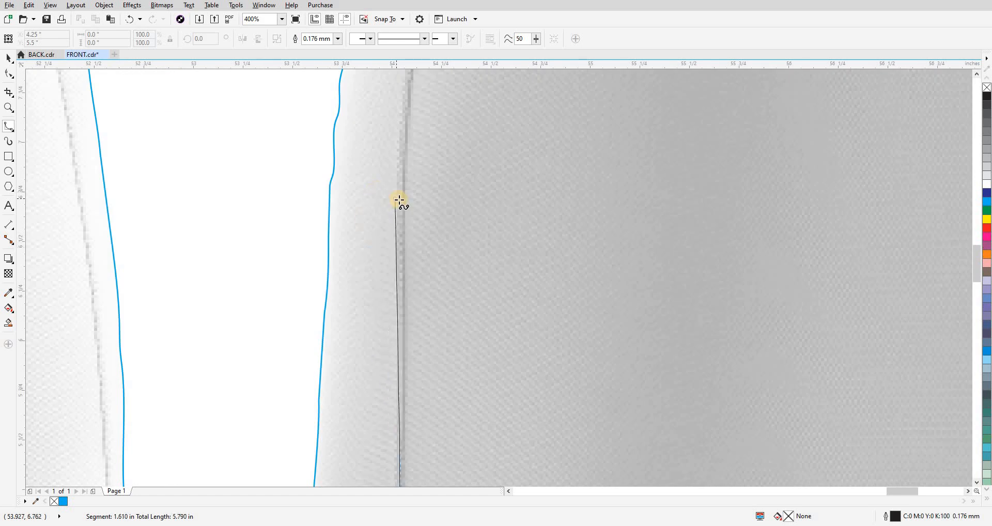
Step: Continue the B-spline up the back's upper left side seam until it crosses into the waistband
{"action": "left_click", "coordinate": [404, 200]}
{"action": "left_click", "coordinate": [412, 81]}
{"action": "left_click_drag", "start_coordinate": [412, 88], "coordinate": [363, 478]}
{"action": "left_click", "coordinate": [381, 331]}
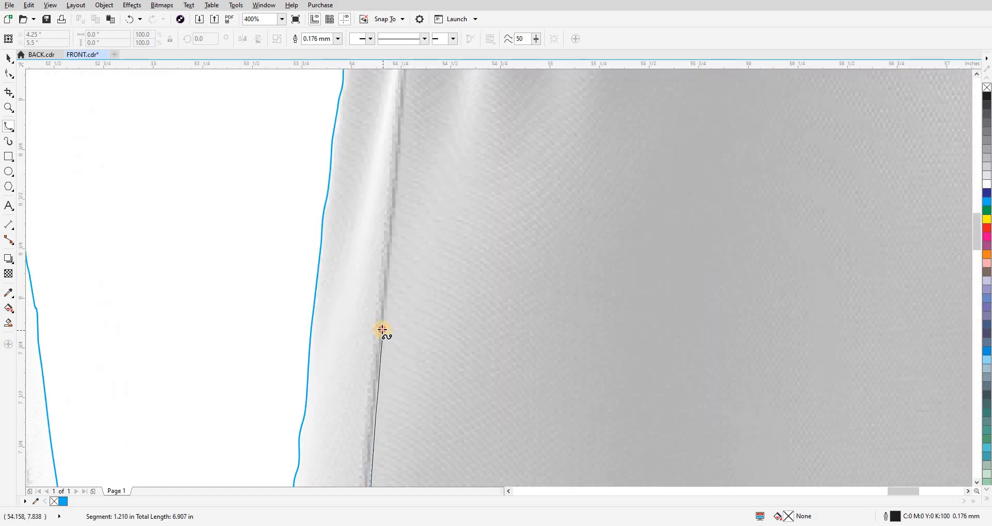
{"action": "left_click_drag", "start_coordinate": [408, 155], "coordinate": [332, 420]}
{"action": "left_click", "coordinate": [331, 310]}
{"action": "left_click", "coordinate": [337, 297]}
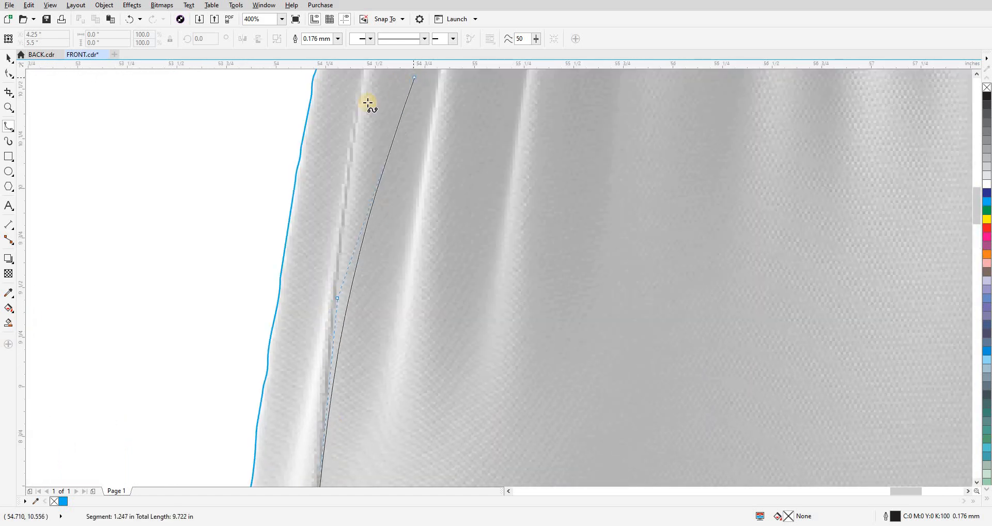
{"action": "left_click", "coordinate": [356, 114]}
{"action": "left_click_drag", "start_coordinate": [373, 83], "coordinate": [344, 448]}
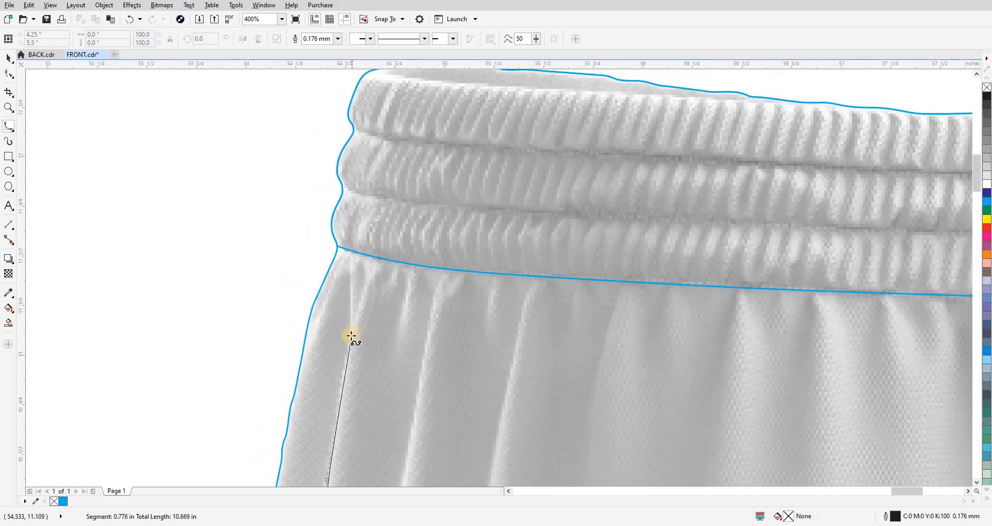
{"action": "scroll", "coordinate": [357, 234], "scroll_direction": "down", "scroll_amount": 2}
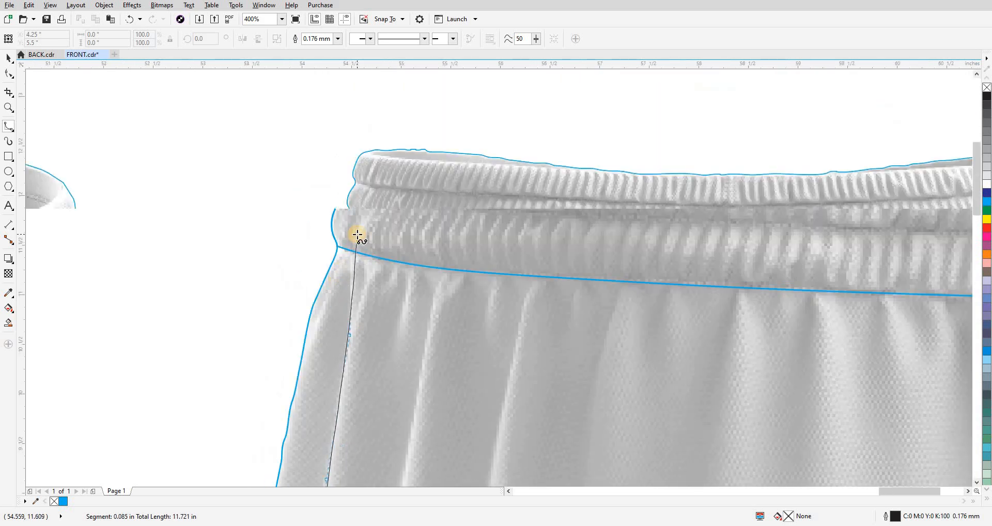
Step: Lead the B-spline back down outside the back's left edge and close it at its starting point below the hem
{"action": "left_click", "coordinate": [338, 217]}
{"action": "left_click", "coordinate": [318, 240]}
{"action": "left_click", "coordinate": [302, 368]}
{"action": "left_click_drag", "start_coordinate": [302, 367], "coordinate": [317, 122]}
{"action": "left_click", "coordinate": [294, 319]}
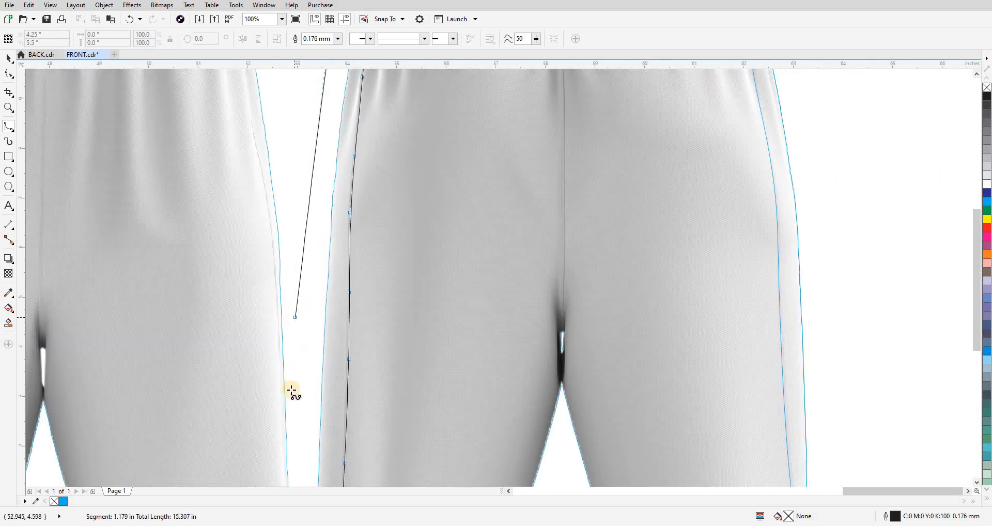
{"action": "left_click_drag", "start_coordinate": [291, 391], "coordinate": [310, 101]}
{"action": "left_click", "coordinate": [316, 287]}
{"action": "left_click", "coordinate": [330, 326]}
{"action": "left_click", "coordinate": [341, 321]}
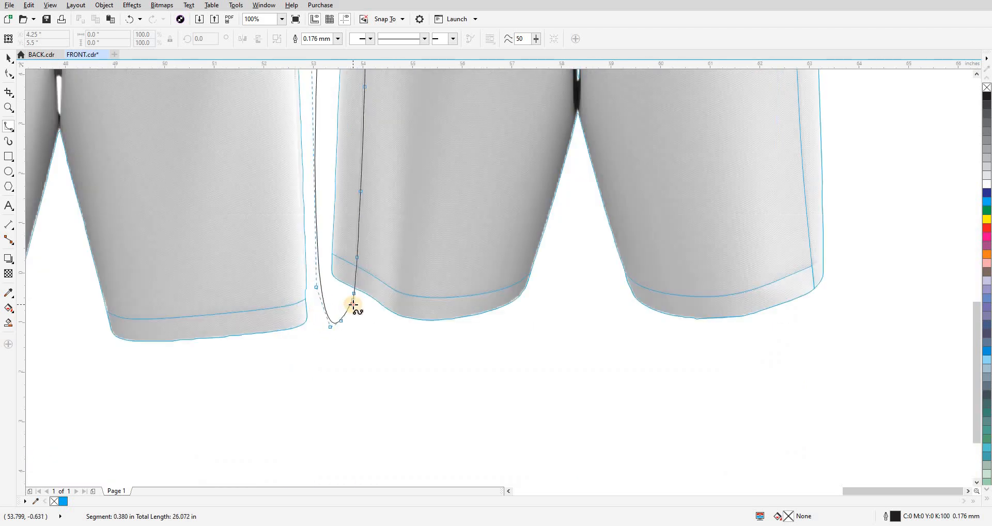
{"action": "left_click", "coordinate": [354, 294]}
Step: Intersect the closed B-spline with the back outline to form the left side panel, and delete the B-spline
{"action": "key", "text": "space"}
{"action": "left_click", "coordinate": [394, 266], "text": "shift"}
{"action": "key", "text": "alt+i"}
{"action": "left_click", "coordinate": [337, 308]}
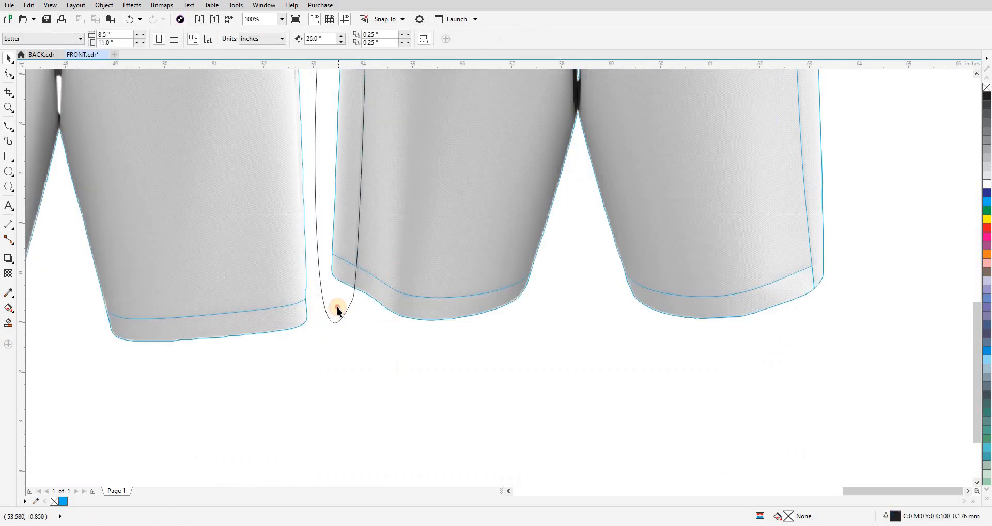
{"action": "left_click", "coordinate": [347, 312]}
{"action": "key", "text": "Delete"}
{"action": "left_click_drag", "start_coordinate": [348, 316], "coordinate": [361, 449]}
Step: Trim the back left hem piece with the side panel so that the panel runs through to the bottom edge
{"action": "scroll", "coordinate": [360, 437], "scroll_direction": "up", "scroll_amount": 2}
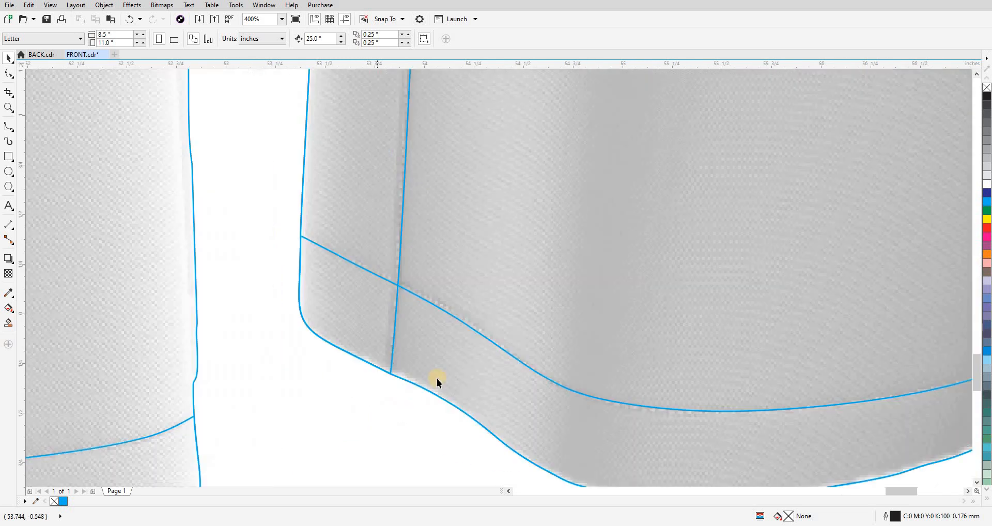
{"action": "left_click", "coordinate": [384, 259]}
{"action": "left_click", "coordinate": [412, 360], "text": "shift"}
{"action": "key", "text": "alt+t"}
{"action": "left_click", "coordinate": [391, 417]}
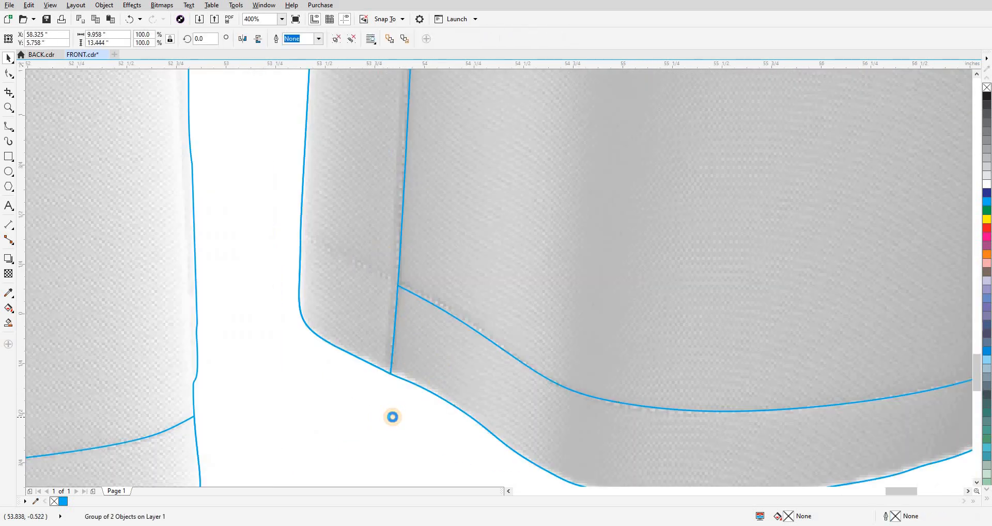
Step: Trim the back's left side panel where it overlaps the waistband
{"action": "scroll", "coordinate": [392, 417], "scroll_direction": "down", "scroll_amount": 2}
{"action": "scroll", "coordinate": [394, 408], "scroll_direction": "down", "scroll_amount": 2}
{"action": "scroll", "coordinate": [401, 267], "scroll_direction": "up", "scroll_amount": 3}
{"action": "left_click", "coordinate": [419, 227]}
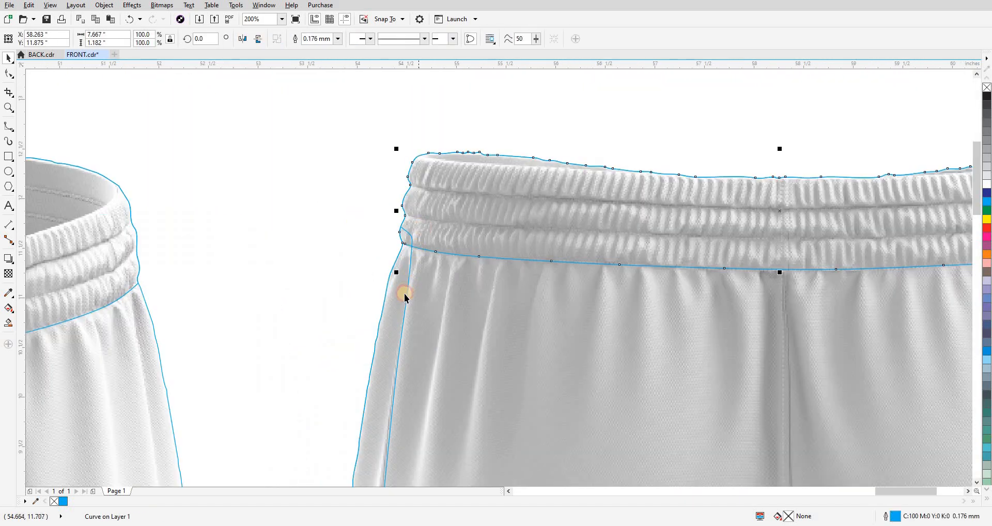
{"action": "left_click", "coordinate": [402, 296], "text": "shift"}
{"action": "key", "text": "alt+t"}
{"action": "left_click", "coordinate": [429, 247]}
{"action": "scroll", "coordinate": [428, 247], "scroll_direction": "down", "scroll_amount": 2}
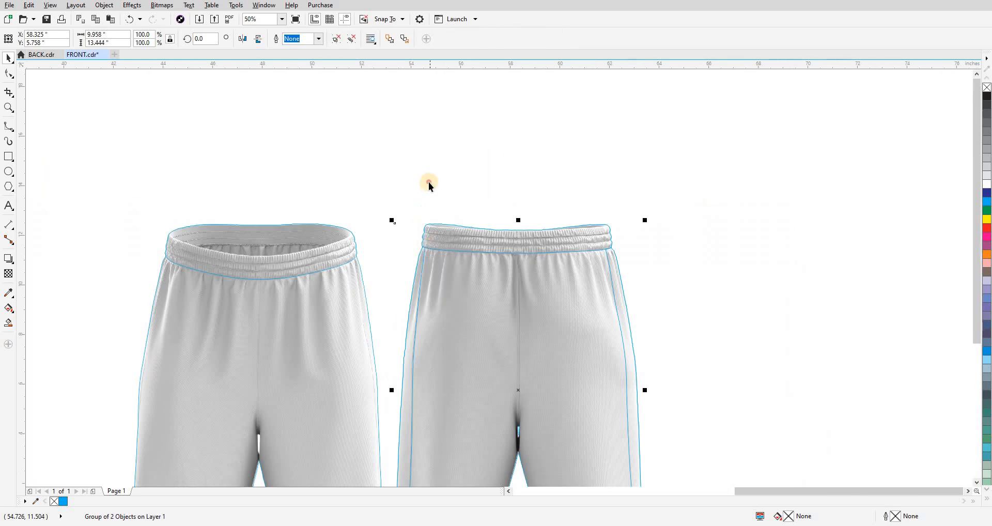
{"action": "left_click", "coordinate": [457, 195]}
Step: Start a B-spline inside the front's left waistband end and trace it down the upper part of the left side seam
{"action": "scroll", "coordinate": [458, 194], "scroll_direction": "down", "scroll_amount": 1}
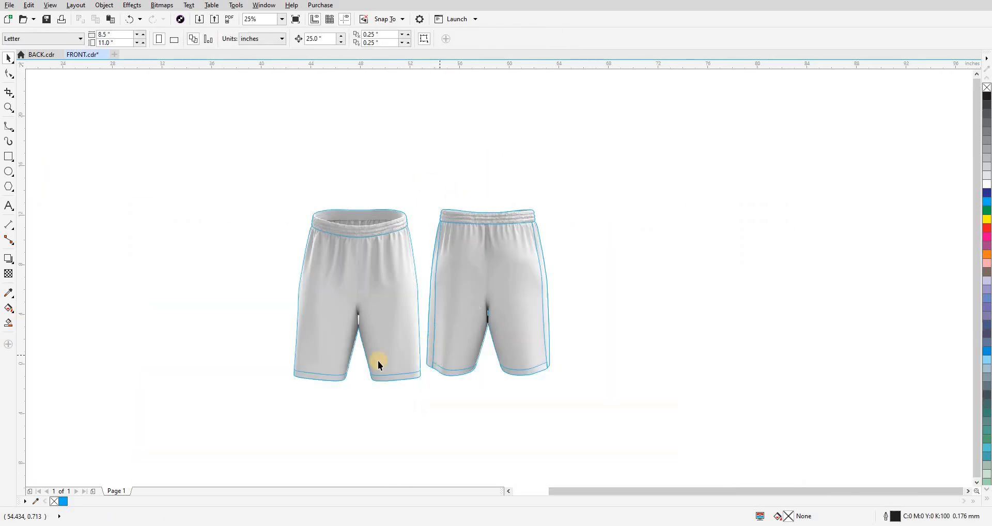
{"action": "scroll", "coordinate": [367, 247], "scroll_direction": "up", "scroll_amount": 1}
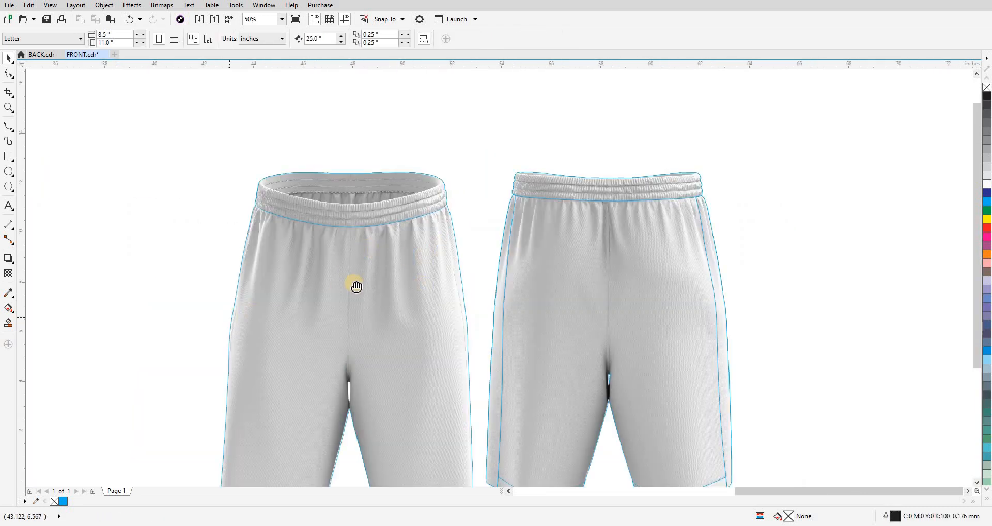
{"action": "left_click_drag", "start_coordinate": [354, 284], "coordinate": [354, 281]}
{"action": "scroll", "coordinate": [376, 179], "scroll_direction": "up", "scroll_amount": 3}
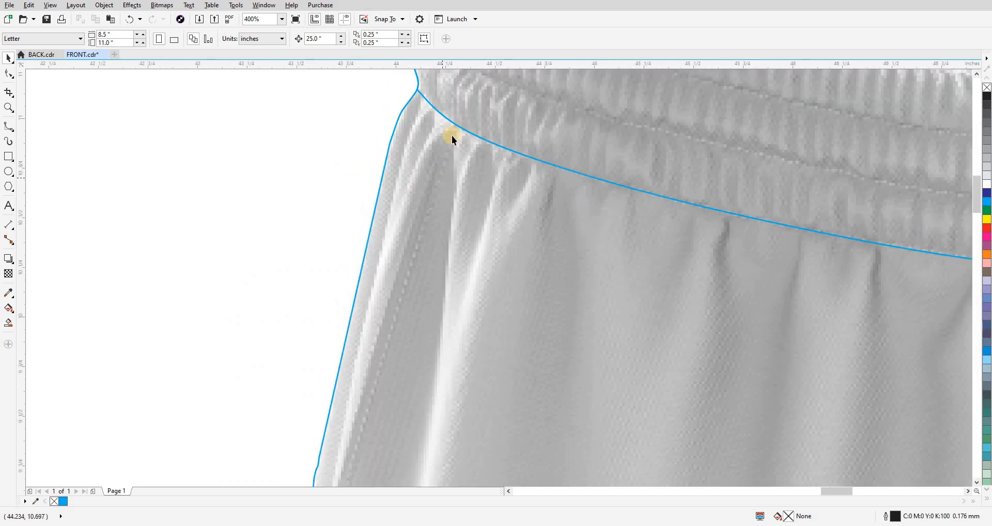
{"action": "key", "text": "F5"}
{"action": "left_click", "coordinate": [461, 101]}
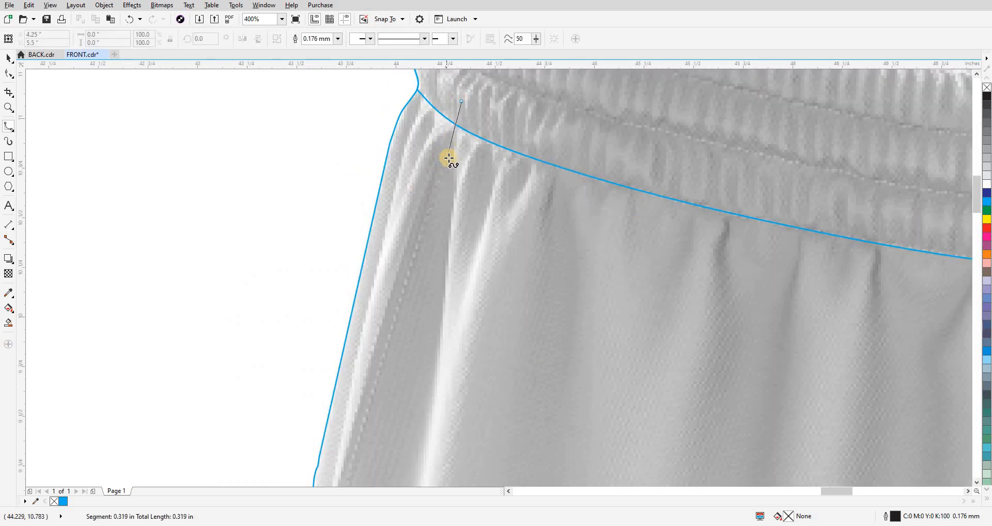
{"action": "left_click", "coordinate": [366, 419]}
{"action": "left_click_drag", "start_coordinate": [366, 431], "coordinate": [410, 137]}
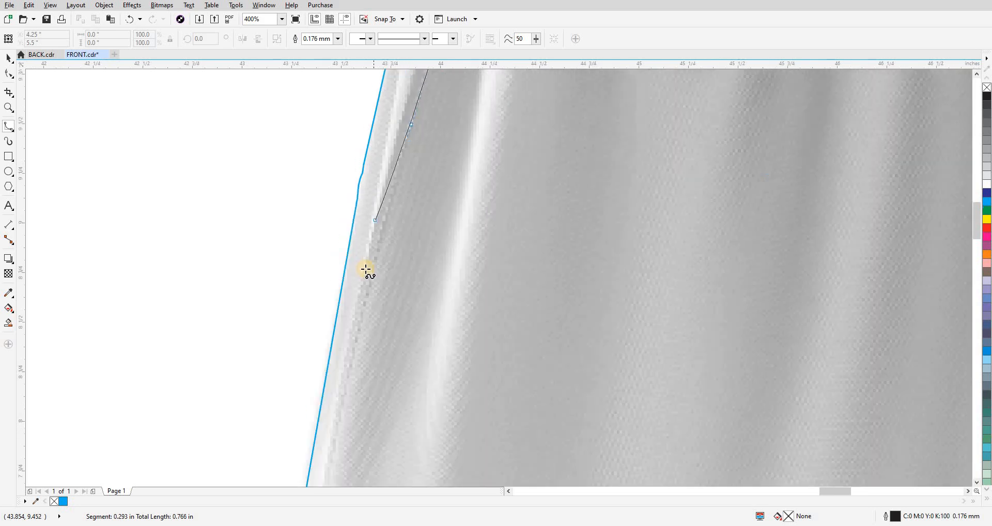
{"action": "left_click", "coordinate": [374, 267]}
{"action": "left_click", "coordinate": [343, 405]}
{"action": "left_click_drag", "start_coordinate": [355, 395], "coordinate": [439, 130]}
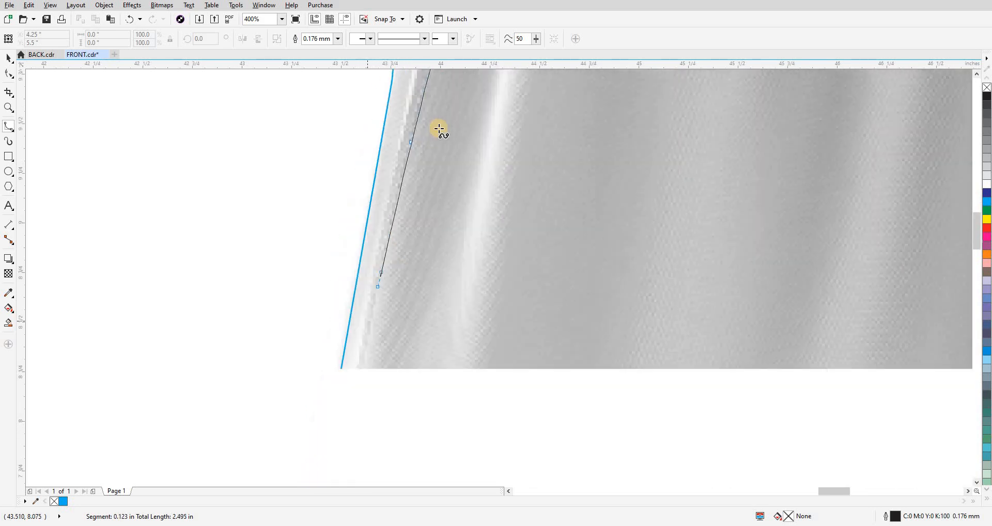
Step: Continue the B-spline down the front's left seam past the outer edge, loop it back up outside the shorts, and close it at its start
{"action": "scroll", "coordinate": [434, 150], "scroll_direction": "down", "scroll_amount": 2}
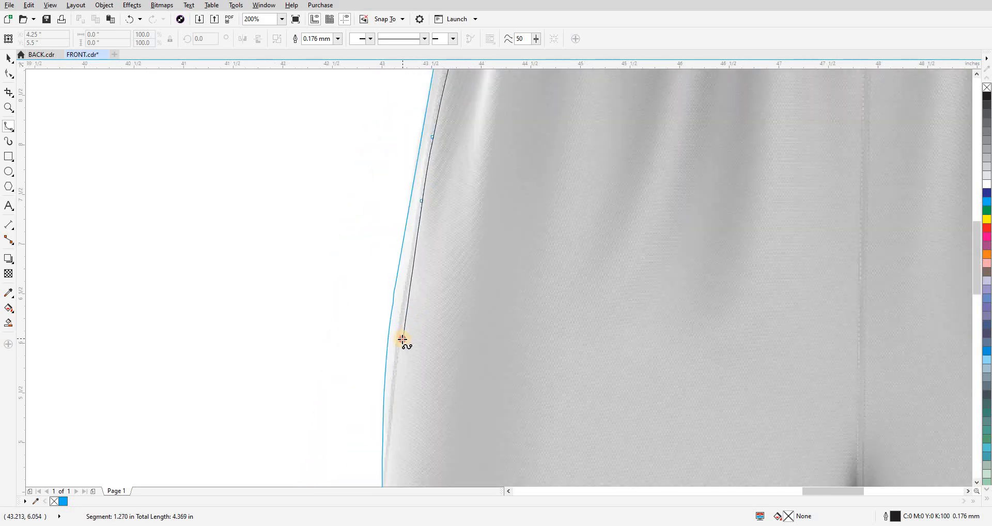
{"action": "left_click", "coordinate": [402, 340]}
{"action": "scroll", "coordinate": [405, 207], "scroll_direction": "down", "scroll_amount": 4}
{"action": "left_click", "coordinate": [393, 236]}
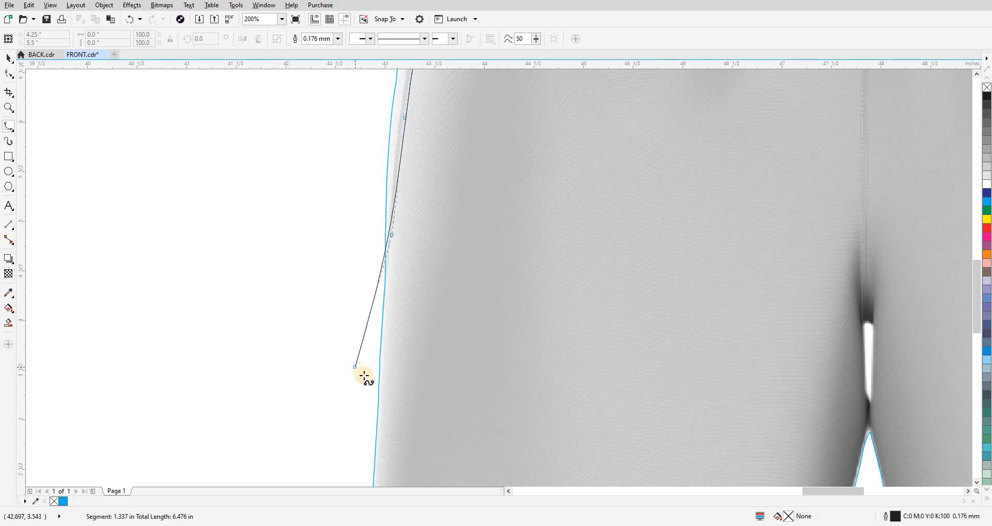
{"action": "left_click", "coordinate": [365, 379]}
{"action": "scroll", "coordinate": [366, 378], "scroll_direction": "down", "scroll_amount": 4}
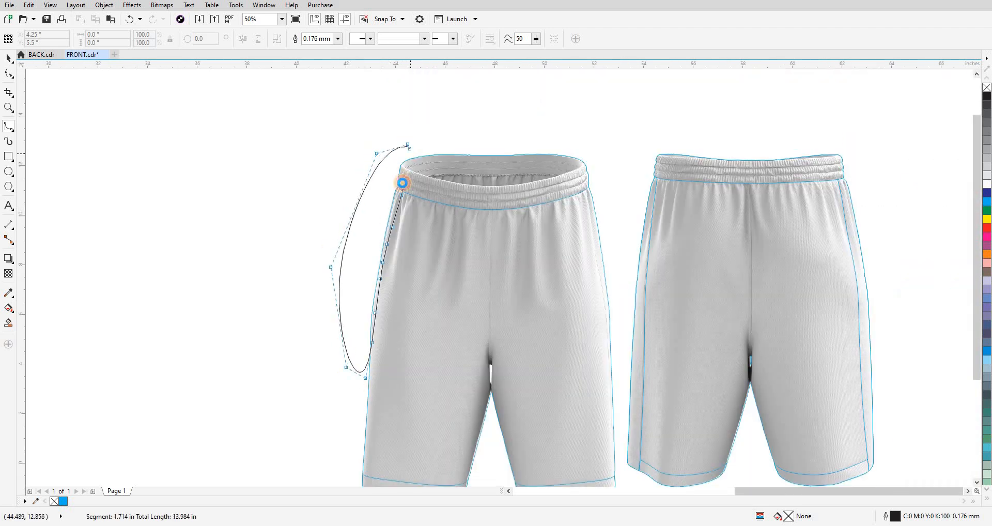
{"action": "scroll", "coordinate": [405, 186], "scroll_direction": "up", "scroll_amount": 4}
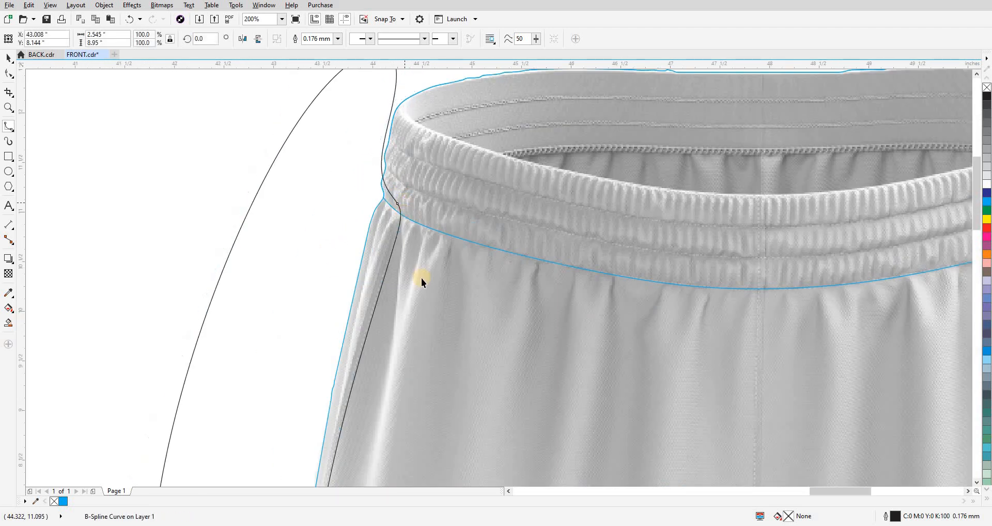
Step: Intersect the closed B-spline with the front outline to form the left side panel, and trim the panel at the waistband
{"action": "key", "text": "space"}
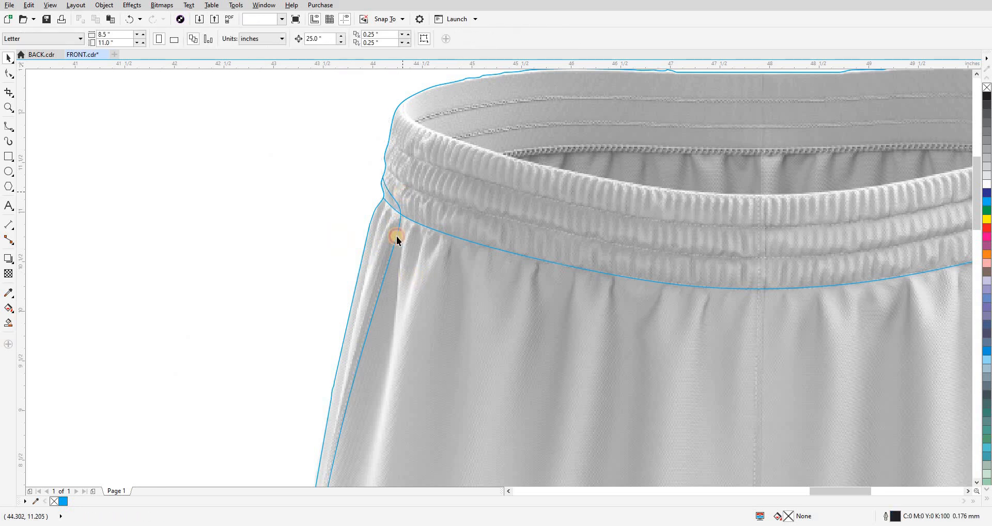
{"action": "left_click", "coordinate": [393, 237]}
{"action": "left_click", "coordinate": [376, 237]}
{"action": "left_click", "coordinate": [372, 184]}
Step: Start a B-spline outside the front's right waistband end, lead it into the waistband, and trace it down the upper right side seam
{"action": "scroll", "coordinate": [372, 184], "scroll_direction": "down", "scroll_amount": 2}
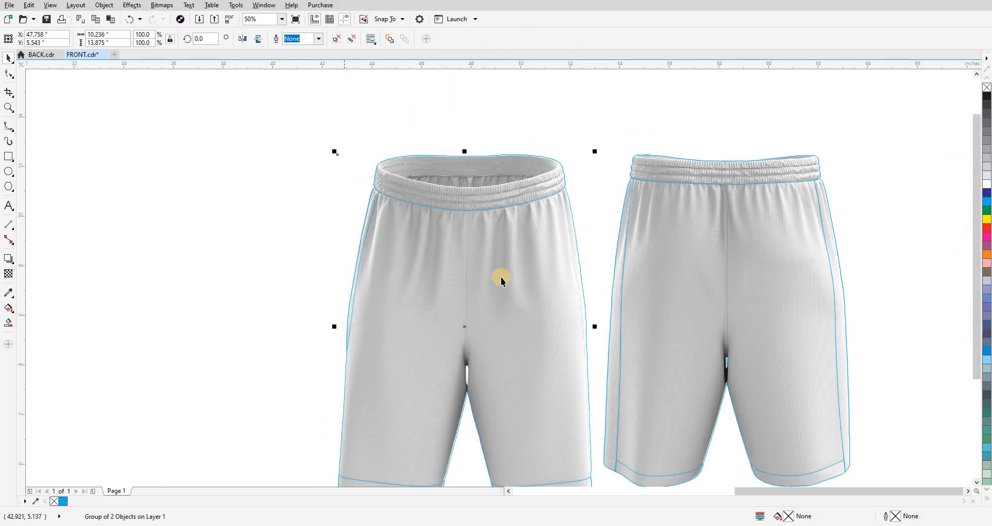
{"action": "scroll", "coordinate": [592, 209], "scroll_direction": "up", "scroll_amount": 4}
{"action": "key", "text": "space"}
{"action": "left_click", "coordinate": [553, 93]}
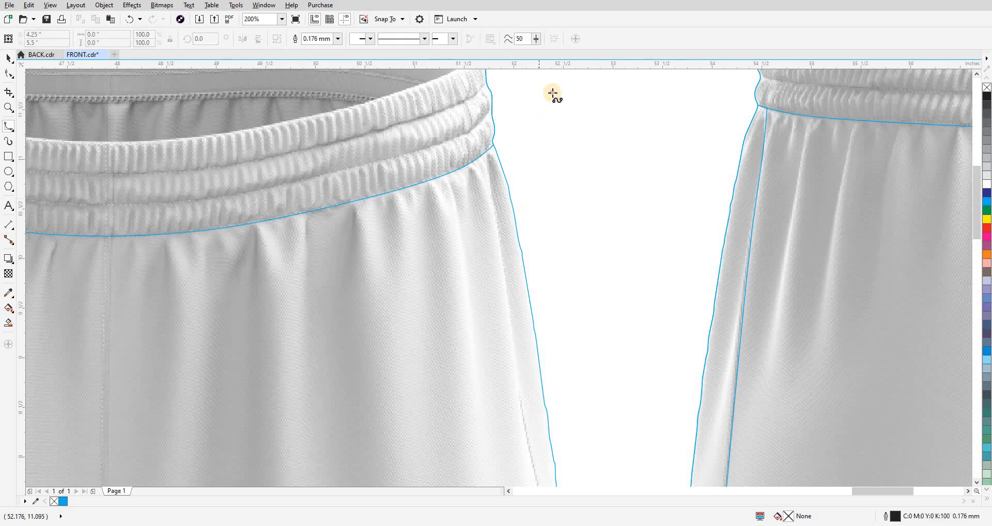
{"action": "left_click", "coordinate": [491, 115]}
{"action": "scroll", "coordinate": [484, 126], "scroll_direction": "down", "scroll_amount": 1}
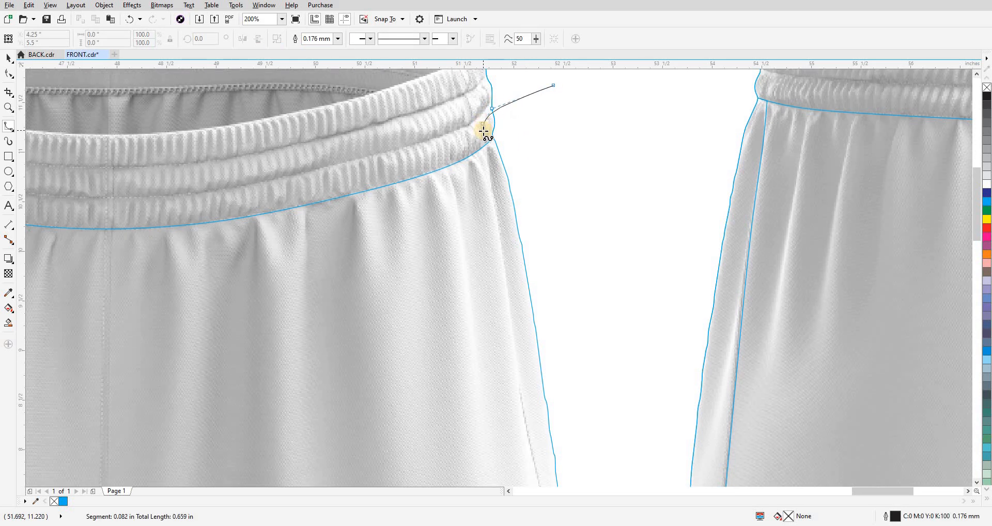
{"action": "left_click", "coordinate": [521, 401]}
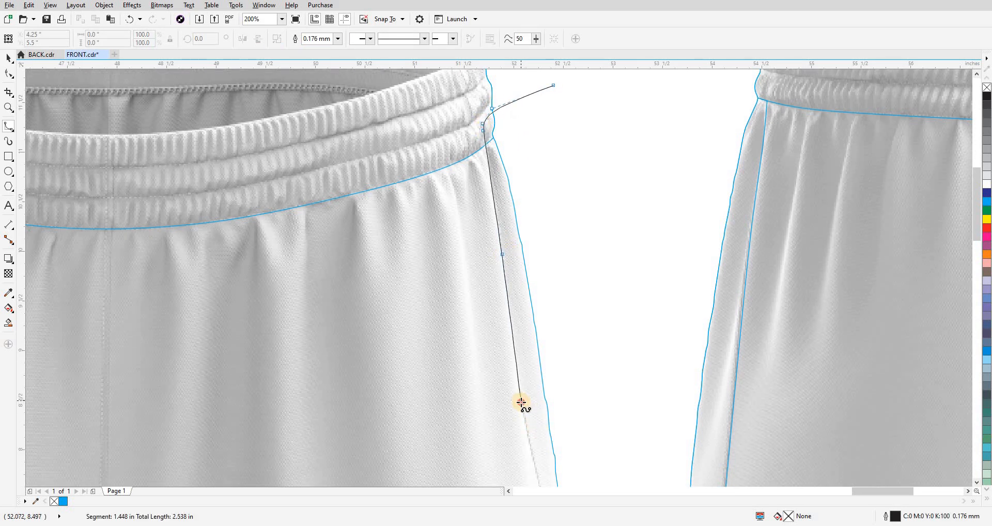
Step: Continue the B-spline down the front's right side seam from below the waistband to just past the hem
{"action": "left_click_drag", "start_coordinate": [520, 400], "coordinate": [478, 119]}
{"action": "left_click", "coordinate": [505, 259]}
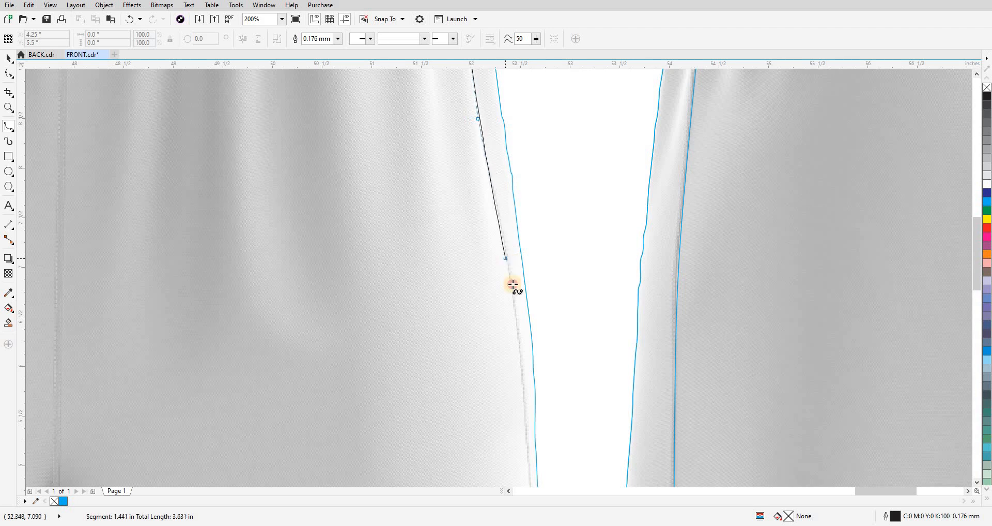
{"action": "left_click", "coordinate": [521, 357]}
{"action": "scroll", "coordinate": [499, 306], "scroll_direction": "down", "scroll_amount": 3}
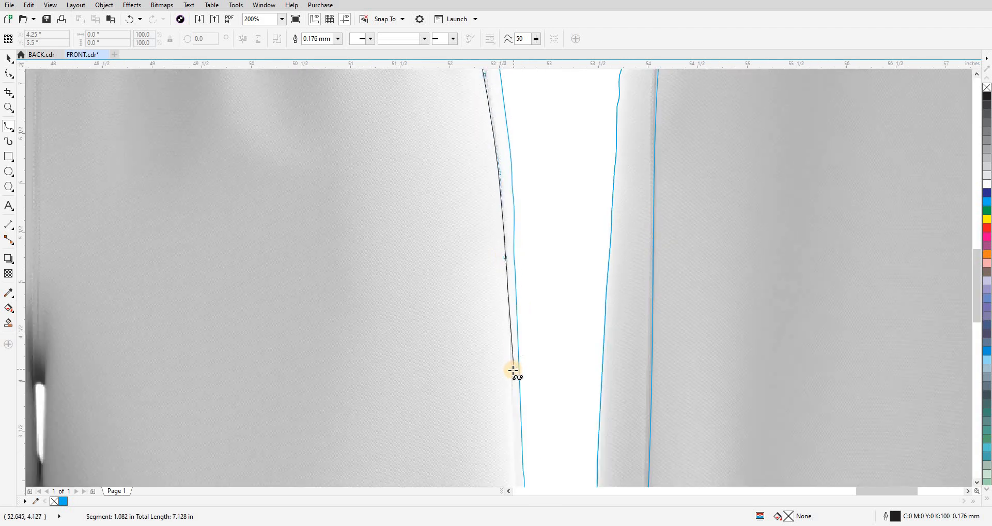
{"action": "left_click_drag", "start_coordinate": [511, 370], "coordinate": [487, 142]}
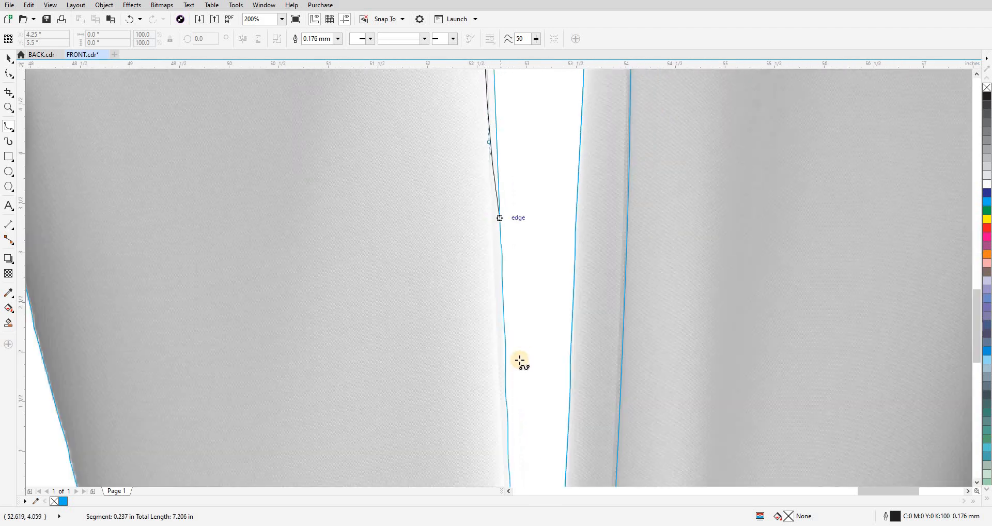
{"action": "left_click", "coordinate": [494, 316]}
{"action": "left_click_drag", "start_coordinate": [497, 348], "coordinate": [488, 284]}
{"action": "scroll", "coordinate": [478, 287], "scroll_direction": "up", "scroll_amount": 2}
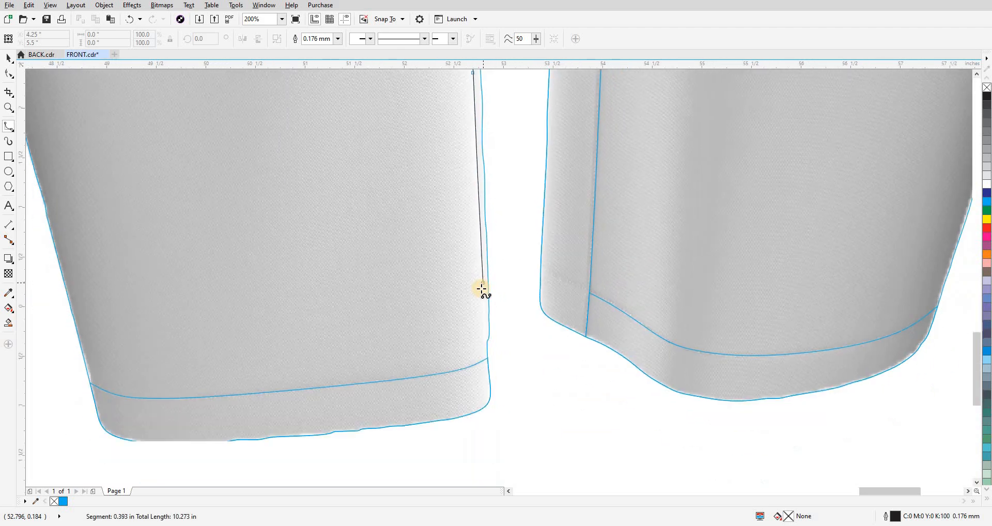
{"action": "left_click", "coordinate": [494, 447]}
Step: Loop the B-spline back up outside the front's right edge and close it at its start above the waistband
{"action": "scroll", "coordinate": [496, 444], "scroll_direction": "down", "scroll_amount": 2}
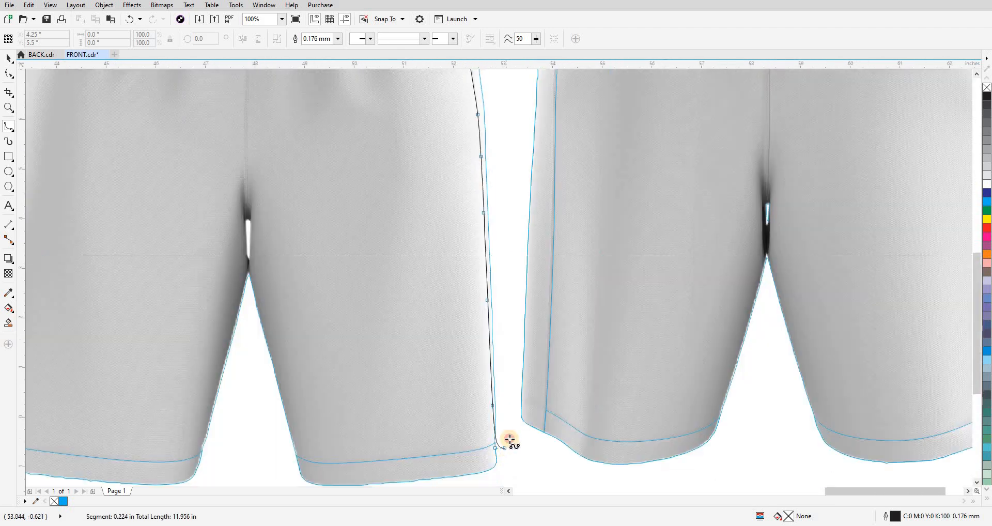
{"action": "scroll", "coordinate": [519, 236], "scroll_direction": "down", "scroll_amount": 2}
{"action": "left_click", "coordinate": [527, 252]}
{"action": "left_click", "coordinate": [520, 129]}
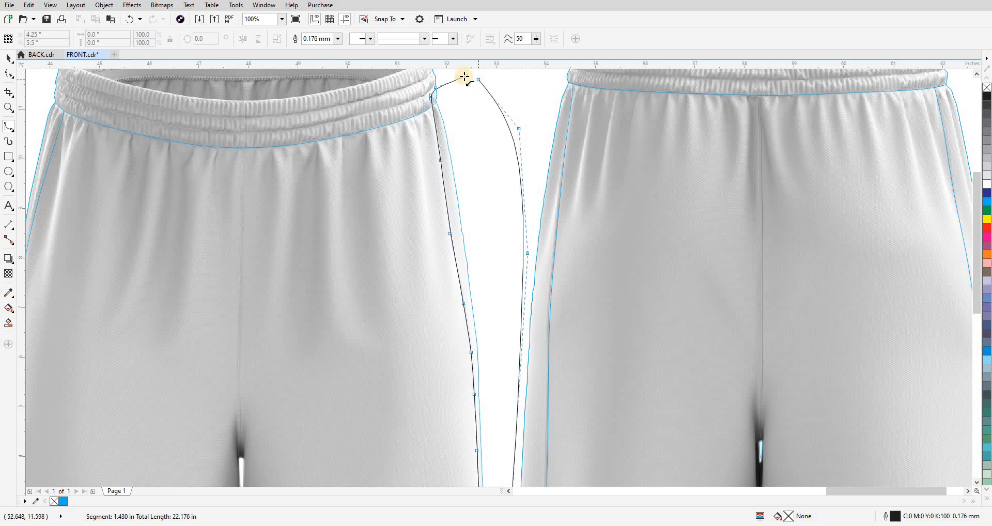
{"action": "left_click", "coordinate": [464, 76]}
Step: Intersect the closed B-spline with the front outline to form the right side panel, and delete the B-spline
{"action": "key", "text": "space"}
{"action": "left_click", "coordinate": [431, 204], "text": "shift"}
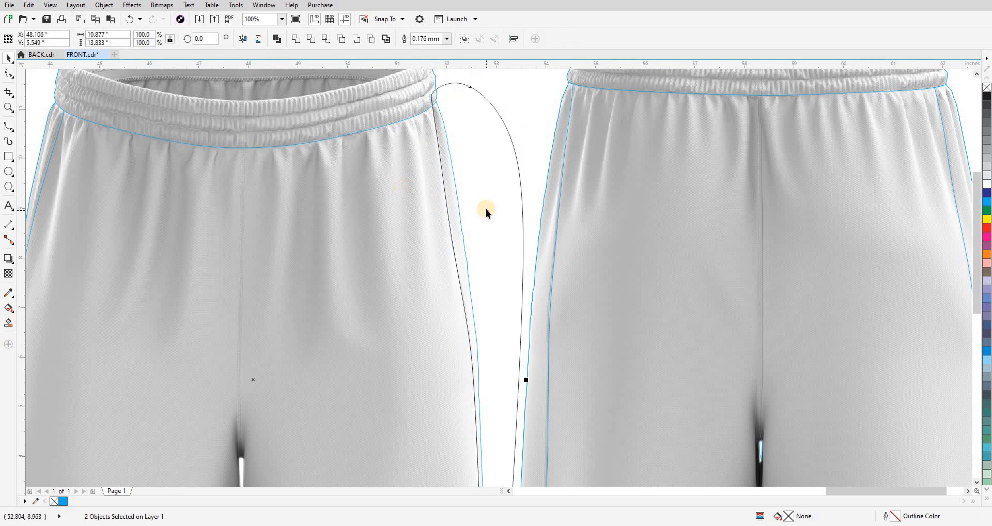
{"action": "left_click", "coordinate": [486, 209]}
{"action": "key", "text": "Delete"}
Step: Trim the front's right side panel where it overlaps the waistband
{"action": "left_click_drag", "start_coordinate": [479, 252], "coordinate": [494, 349]}
{"action": "scroll", "coordinate": [445, 184], "scroll_direction": "up", "scroll_amount": 1}
{"action": "left_click", "coordinate": [446, 184]}
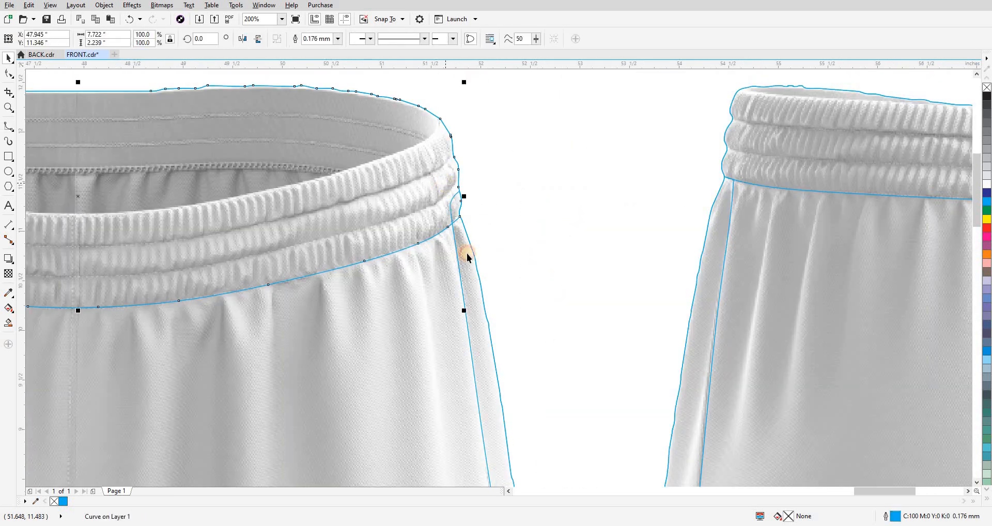
{"action": "left_click", "coordinate": [467, 253]}
{"action": "scroll", "coordinate": [482, 159], "scroll_direction": "down", "scroll_amount": 2}
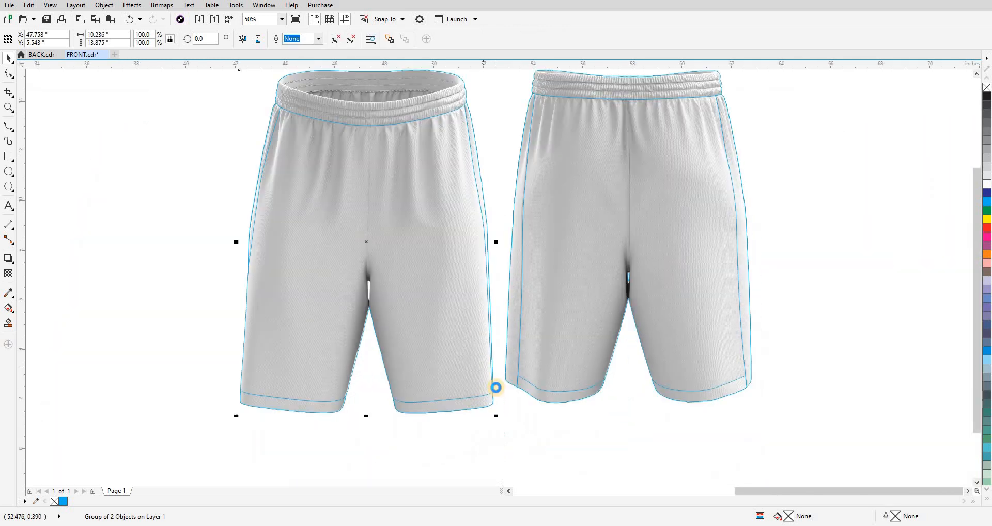
{"action": "scroll", "coordinate": [496, 387], "scroll_direction": "up", "scroll_amount": 2}
{"action": "left_click", "coordinate": [492, 385]}
{"action": "scroll", "coordinate": [493, 384], "scroll_direction": "down", "scroll_amount": 2}
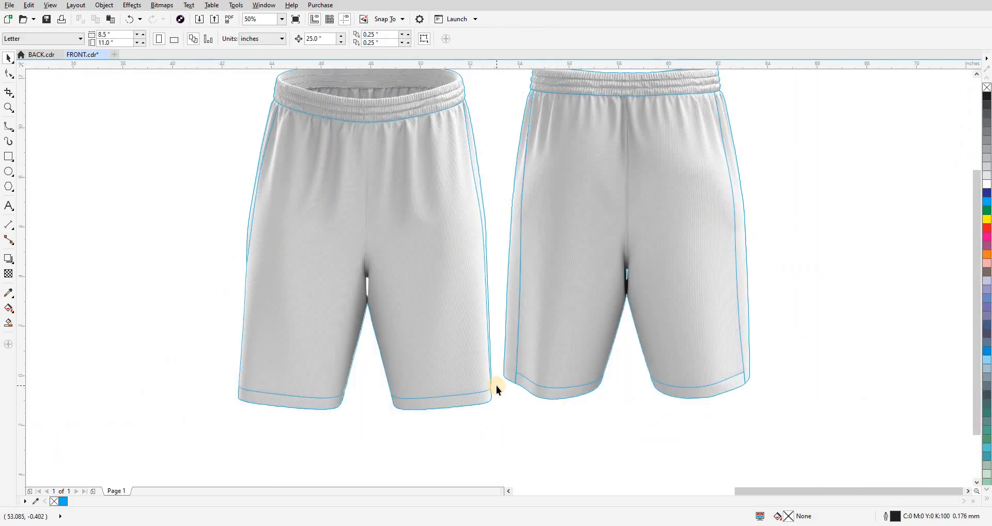
{"action": "scroll", "coordinate": [496, 386], "scroll_direction": "down", "scroll_amount": 1}
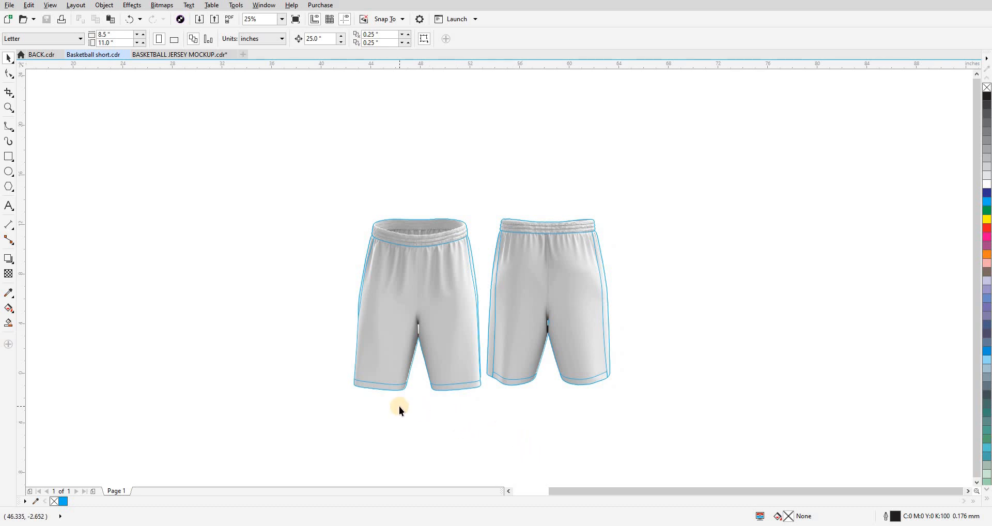
Step: Move the front shorts image 25 inches left and the back shorts image 25 inches right, away from their outlines
{"action": "left_click_drag", "start_coordinate": [420, 411], "coordinate": [391, 290]}
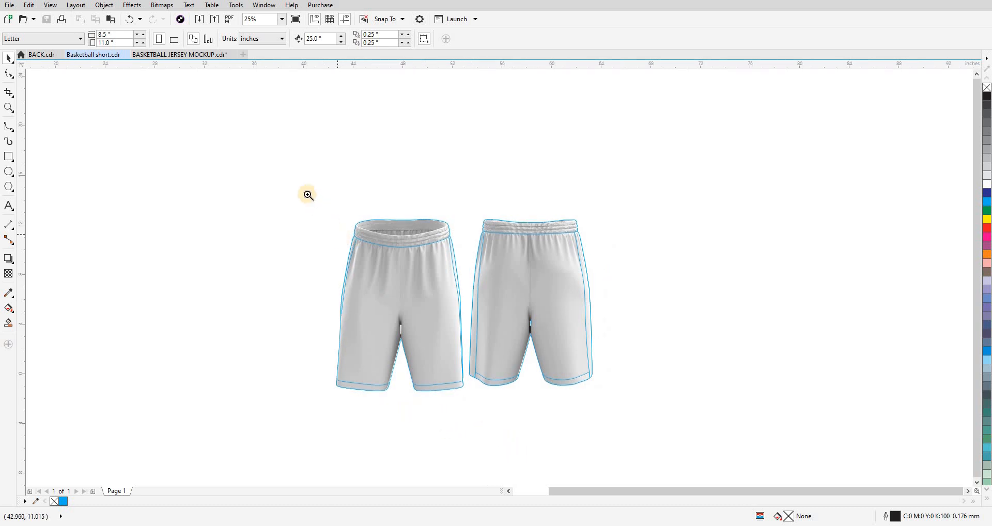
{"action": "left_click_drag", "start_coordinate": [308, 195], "coordinate": [639, 409]}
{"action": "scroll", "coordinate": [370, 350], "scroll_direction": "down", "scroll_amount": 2}
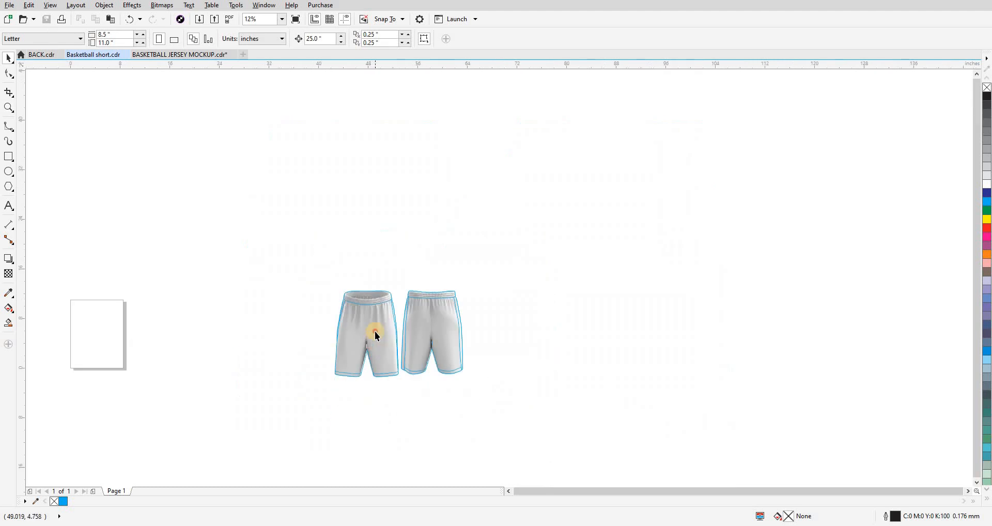
{"action": "left_click", "coordinate": [376, 336]}
{"action": "key", "text": "ctrl+d"}
{"action": "key", "text": "ctrl+z"}
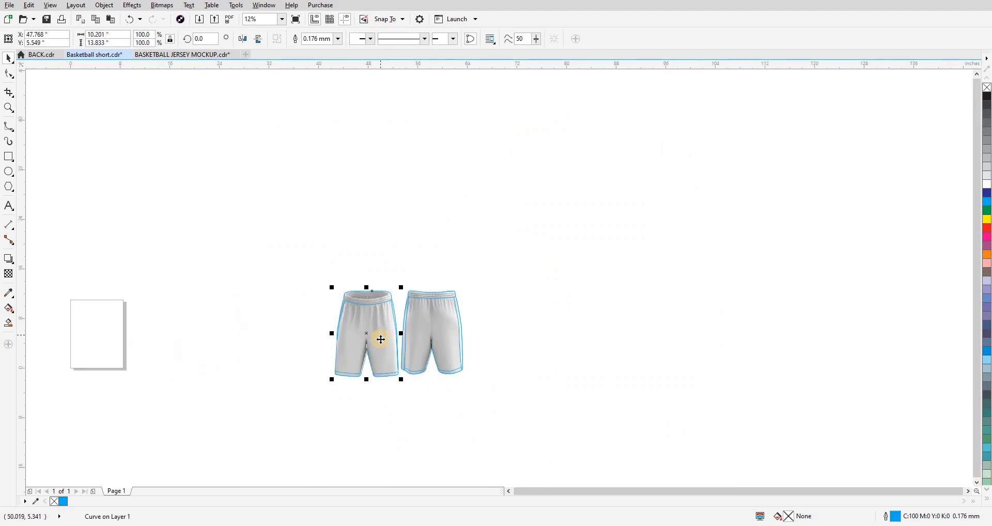
{"action": "left_click", "coordinate": [380, 345], "text": "alt"}
{"action": "key", "text": "Left"}
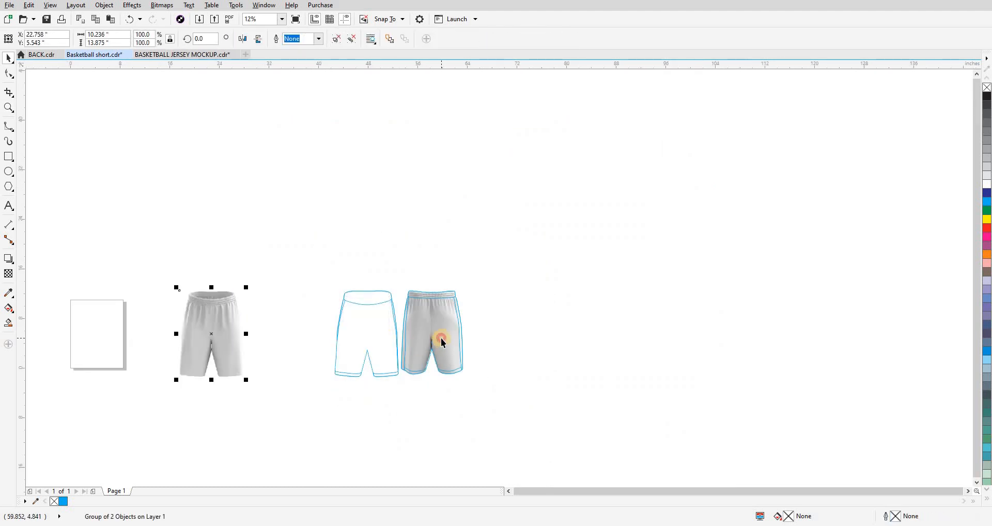
{"action": "left_click", "coordinate": [441, 338], "text": "alt"}
{"action": "key", "text": "Right"}
Step: Start a B-spline inside the front image's waist opening and trace the opening's upper edge along the inner stitching to the right
{"action": "left_click", "coordinate": [436, 403]}
{"action": "key", "text": "F2"}
{"action": "left_click_drag", "start_coordinate": [178, 246], "coordinate": [684, 438]}
{"action": "left_click_drag", "start_coordinate": [537, 401], "coordinate": [588, 435]}
{"action": "left_click_drag", "start_coordinate": [204, 250], "coordinate": [381, 262]}
{"action": "scroll", "coordinate": [312, 253], "scroll_direction": "up", "scroll_amount": 2}
{"action": "scroll", "coordinate": [188, 185], "scroll_direction": "up", "scroll_amount": 1}
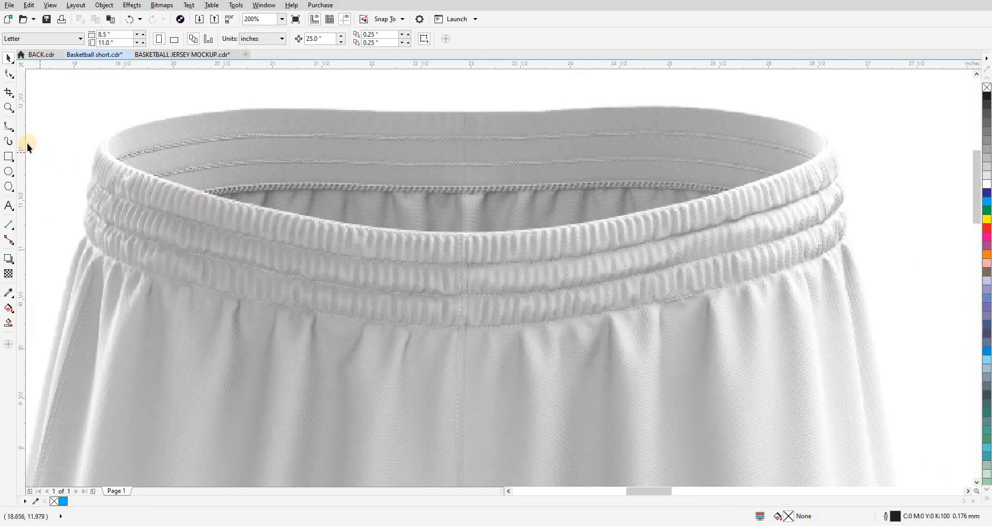
{"action": "scroll", "coordinate": [287, 201], "scroll_direction": "up", "scroll_amount": 1}
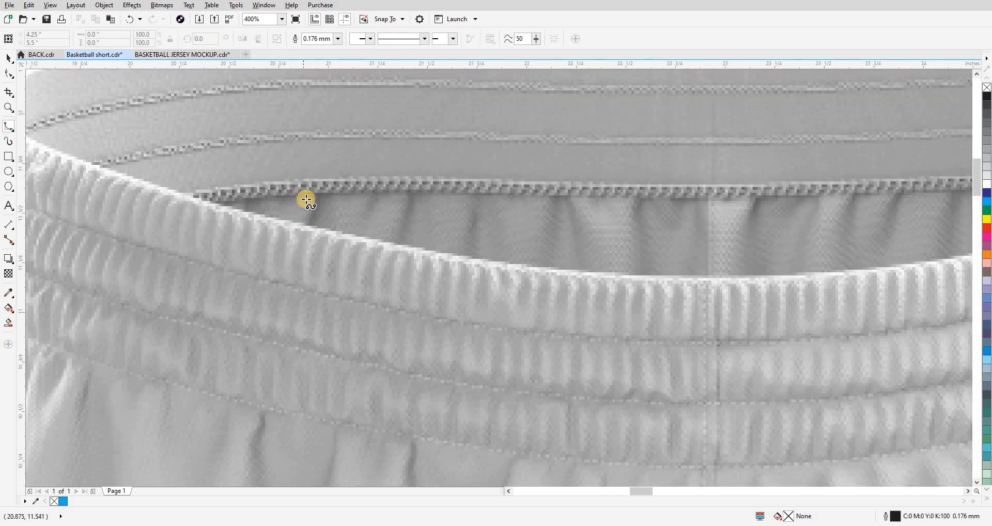
{"action": "left_click", "coordinate": [528, 193]}
{"action": "left_click_drag", "start_coordinate": [793, 195], "coordinate": [800, 194]}
{"action": "left_click_drag", "start_coordinate": [801, 195], "coordinate": [415, 223]}
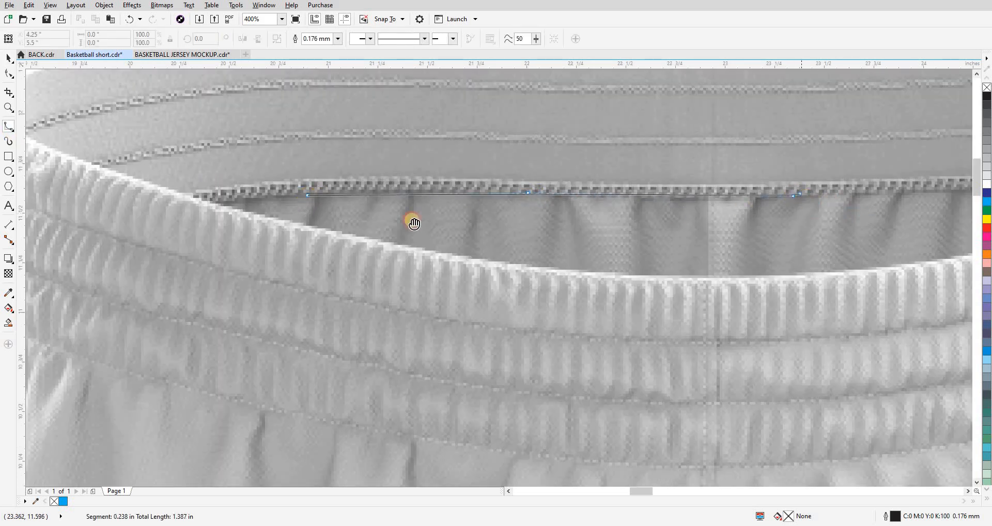
{"action": "left_click", "coordinate": [422, 232]}
{"action": "left_click", "coordinate": [547, 231]}
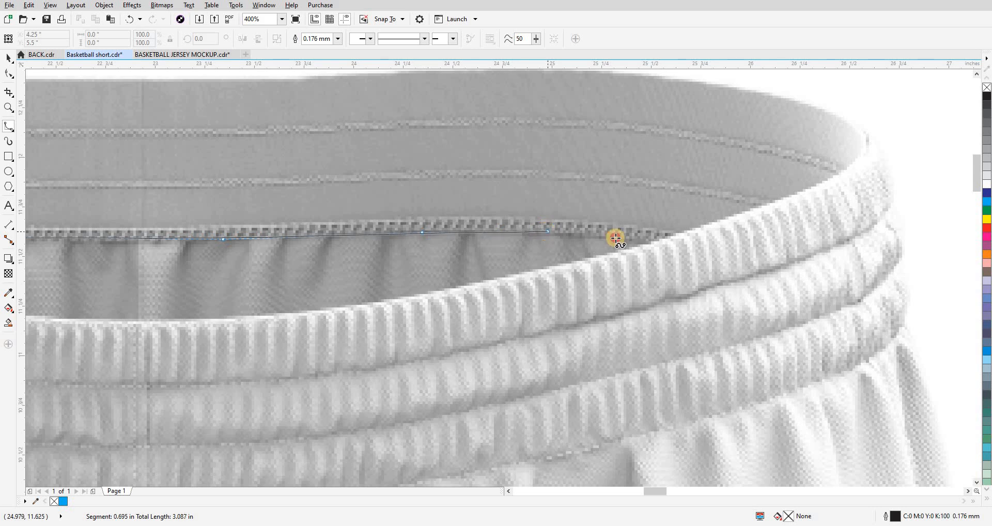
Step: Trace the B-spline around the opening's right corner and back along the waistband's front rim, and close it at its start
{"action": "left_click", "coordinate": [580, 261]}
{"action": "left_click", "coordinate": [410, 295]}
{"action": "left_click", "coordinate": [295, 312]}
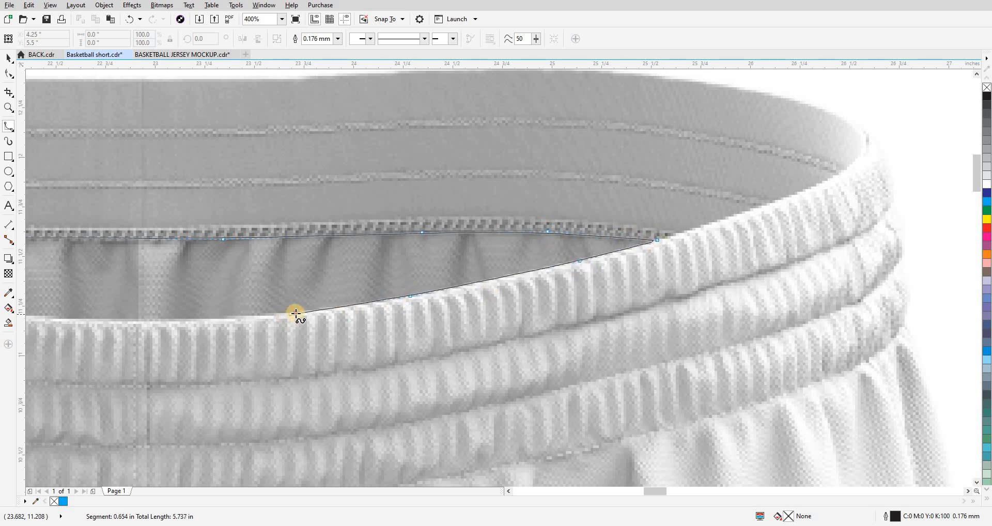
{"action": "left_click", "coordinate": [170, 321]}
{"action": "left_click_drag", "start_coordinate": [171, 320], "coordinate": [504, 320]}
{"action": "left_click", "coordinate": [427, 309]}
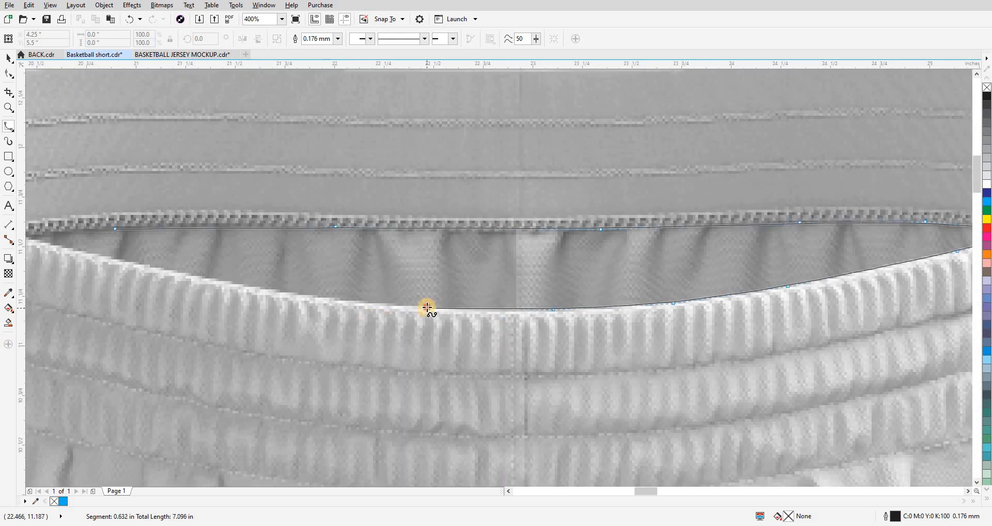
{"action": "left_click_drag", "start_coordinate": [75, 259], "coordinate": [248, 290]}
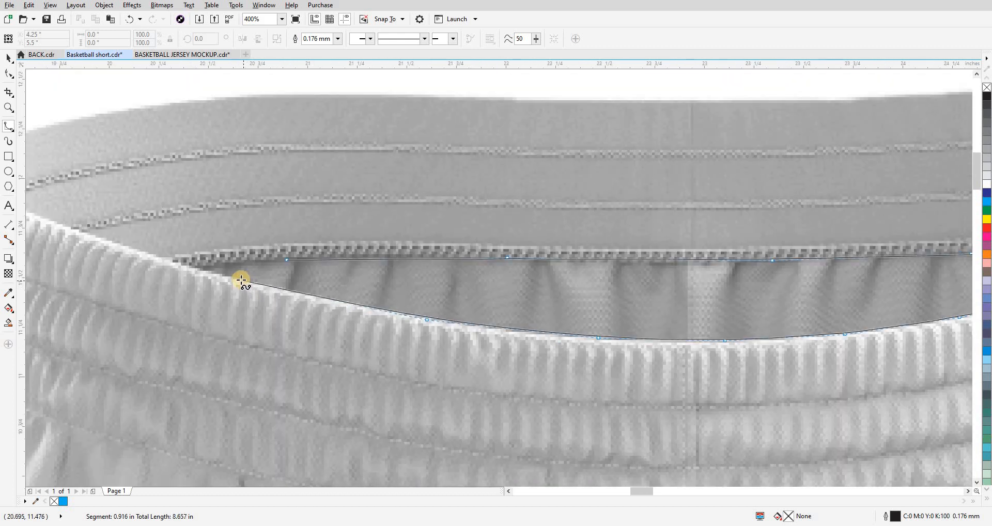
{"action": "left_click", "coordinate": [196, 266]}
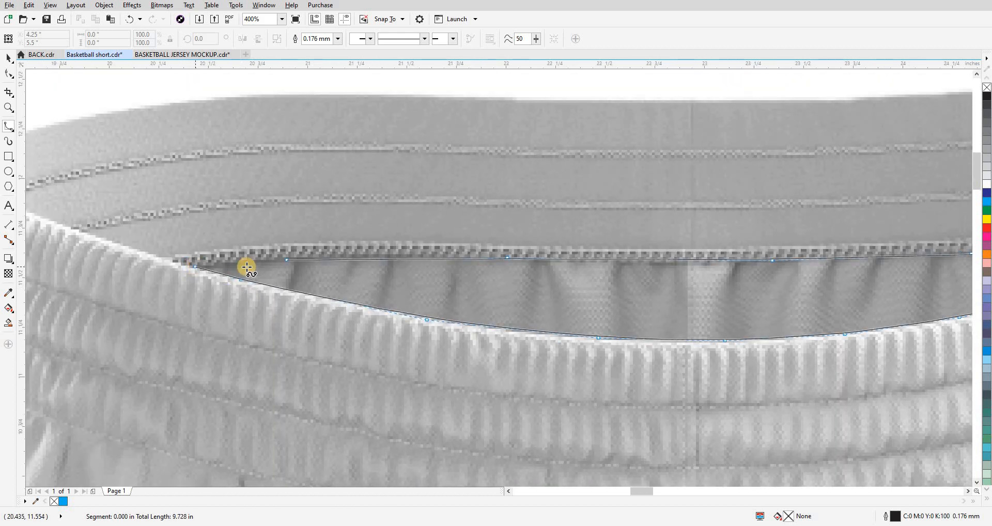
{"action": "left_click", "coordinate": [288, 260]}
Step: Move the waist-opening shape 25 inches right onto the front outlines and give it the same blue outline colour
{"action": "scroll", "coordinate": [167, 277], "scroll_direction": "down", "scroll_amount": 3}
{"action": "key", "text": "space"}
{"action": "scroll", "coordinate": [166, 277], "scroll_direction": "down", "scroll_amount": 3}
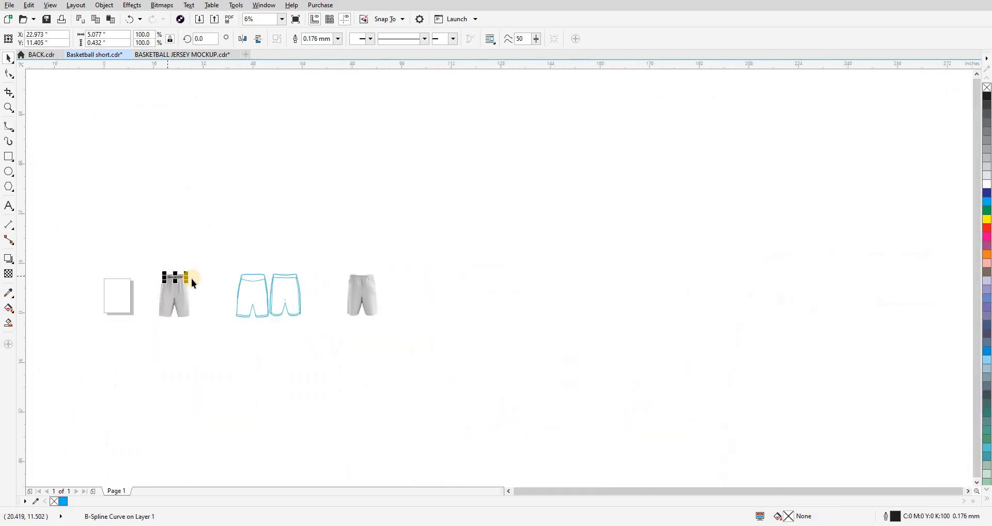
{"action": "scroll", "coordinate": [232, 286], "scroll_direction": "up", "scroll_amount": 3}
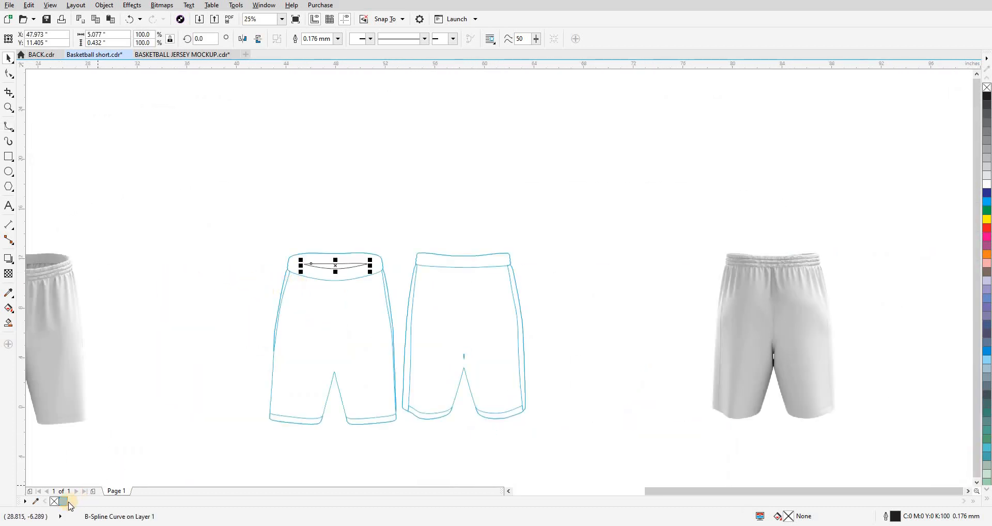
{"action": "left_click", "coordinate": [145, 379]}
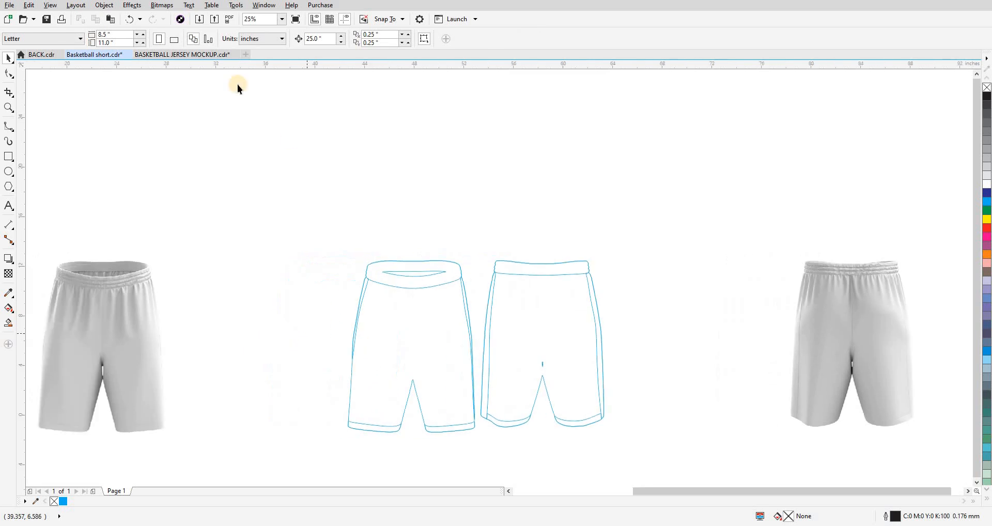
Step: Switch to the basketball jersey mockup document and pull the grey shading image out of a copy of the front jersey
{"action": "left_click", "coordinate": [208, 57]}
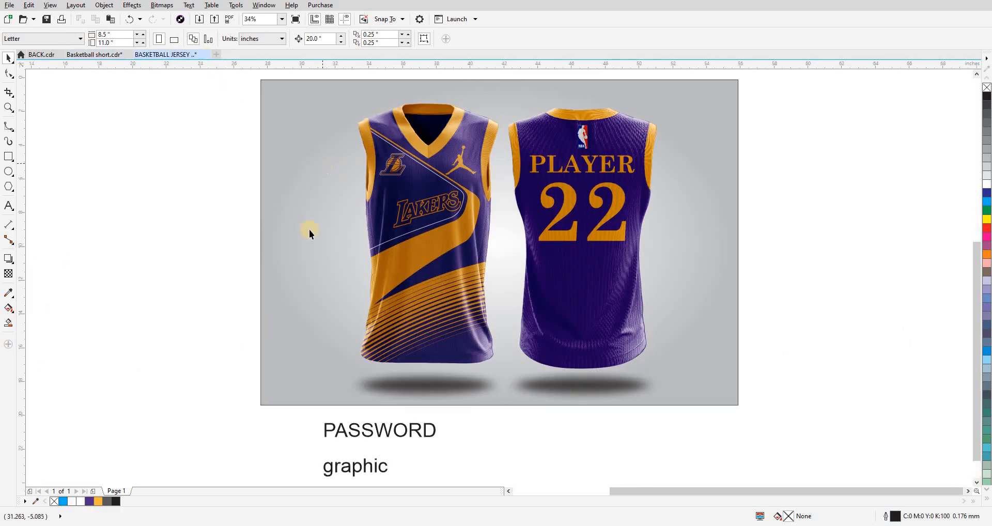
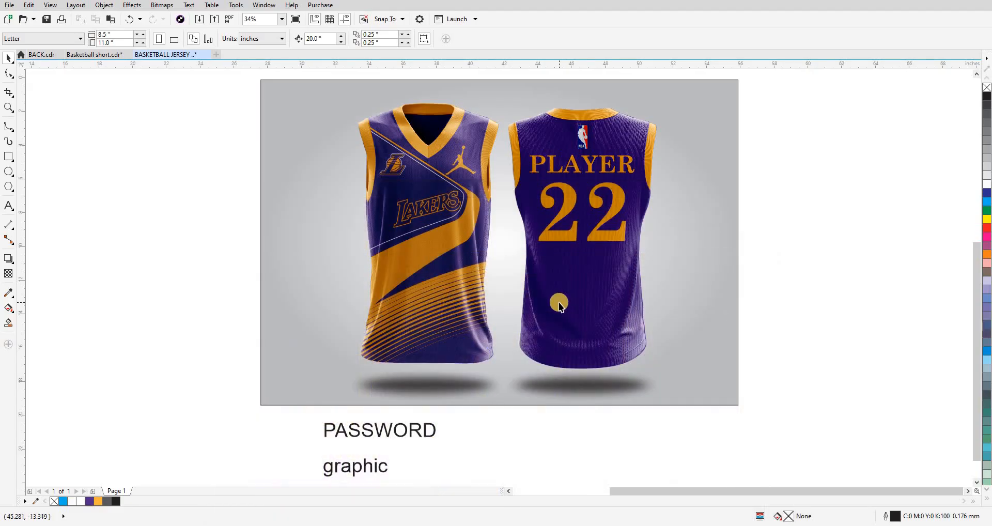
{"action": "scroll", "coordinate": [575, 316], "scroll_direction": "down", "scroll_amount": 2}
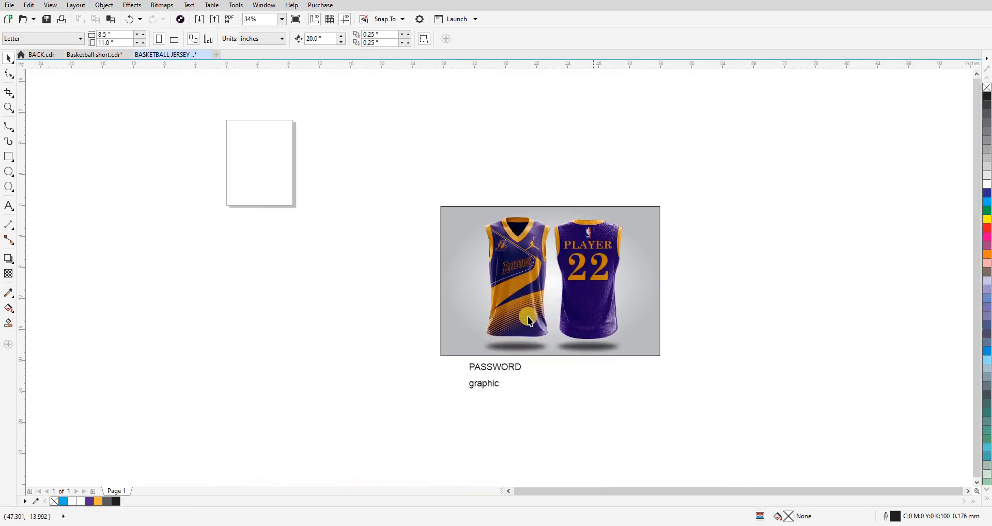
{"action": "left_click", "coordinate": [522, 307]}
{"action": "left_click_drag", "start_coordinate": [443, 188], "coordinate": [562, 358]}
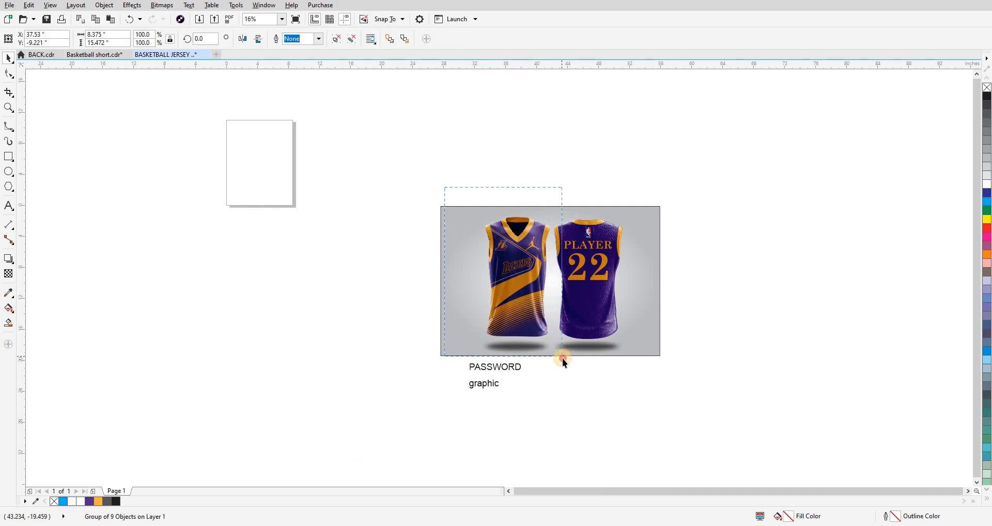
{"action": "mouse_move", "coordinate": [284, 299]}
{"action": "left_mouse_down"}
{"action": "mouse_move", "coordinate": [306, 299]}
{"action": "mouse_move", "coordinate": [224, 305]}
{"action": "mouse_move", "coordinate": [138, 376]}
{"action": "left_mouse_up"}
Step: Separate the flat front jersey design from its shadow, try moving the purple body away, and undo that move
{"action": "right_click", "coordinate": [306, 300]}
{"action": "left_click", "coordinate": [389, 324]}
{"action": "left_click", "coordinate": [298, 299]}
{"action": "left_click_drag", "start_coordinate": [214, 303], "coordinate": [332, 262]}
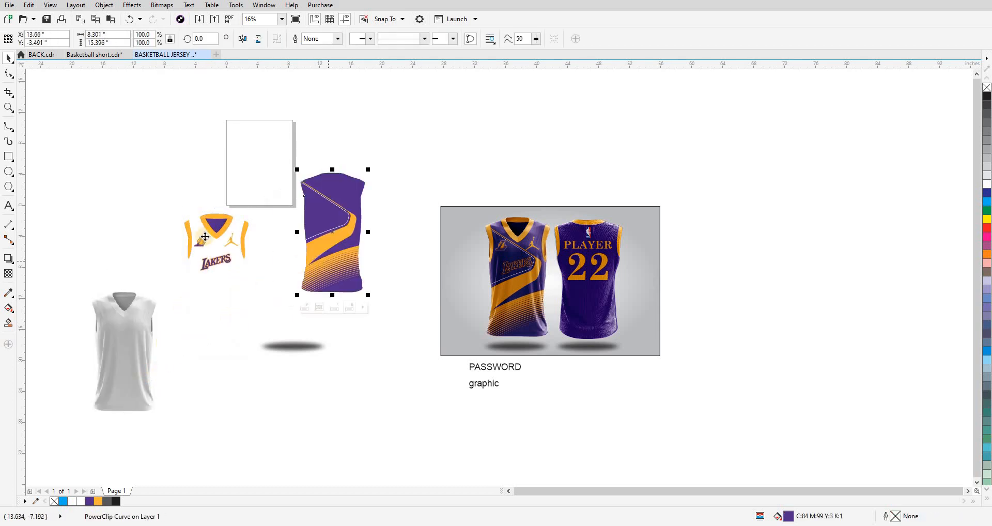
{"action": "key", "text": "ctrl+z"}
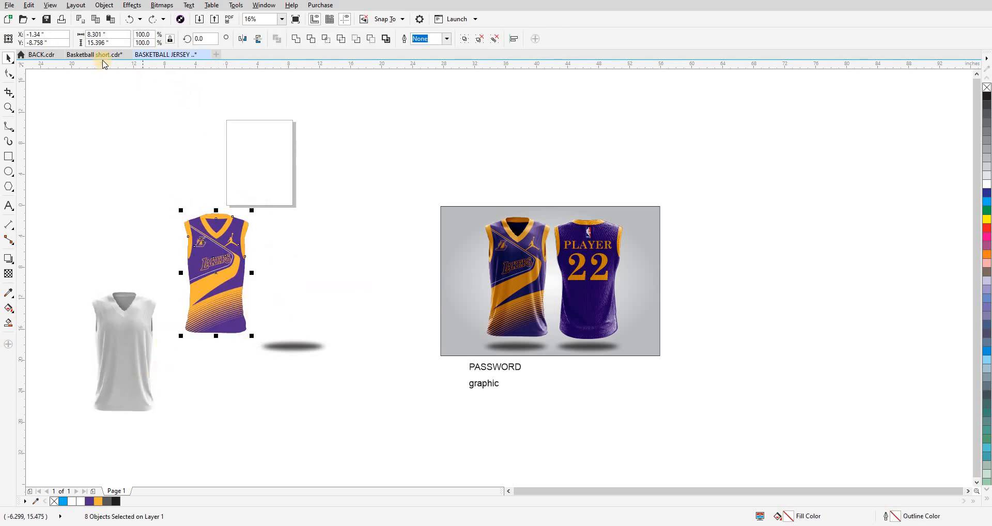
Step: Place the flat jersey design below the back outline in the Basketball short document and pull the striped artwork out of its PowerClip
{"action": "left_click", "coordinate": [96, 55]}
{"action": "scroll", "coordinate": [326, 264], "scroll_direction": "down", "scroll_amount": 1}
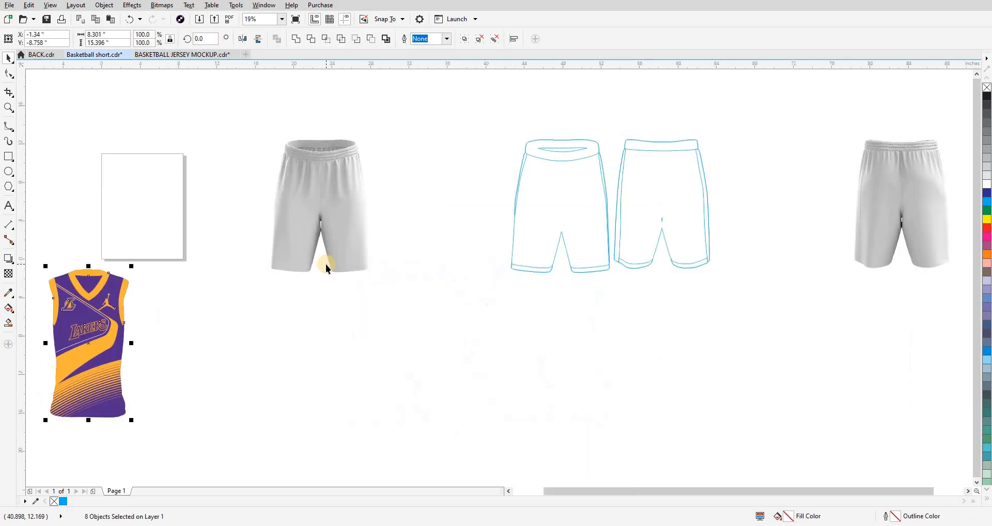
{"action": "left_click_drag", "start_coordinate": [121, 329], "coordinate": [696, 360]}
{"action": "left_click", "coordinate": [504, 354]}
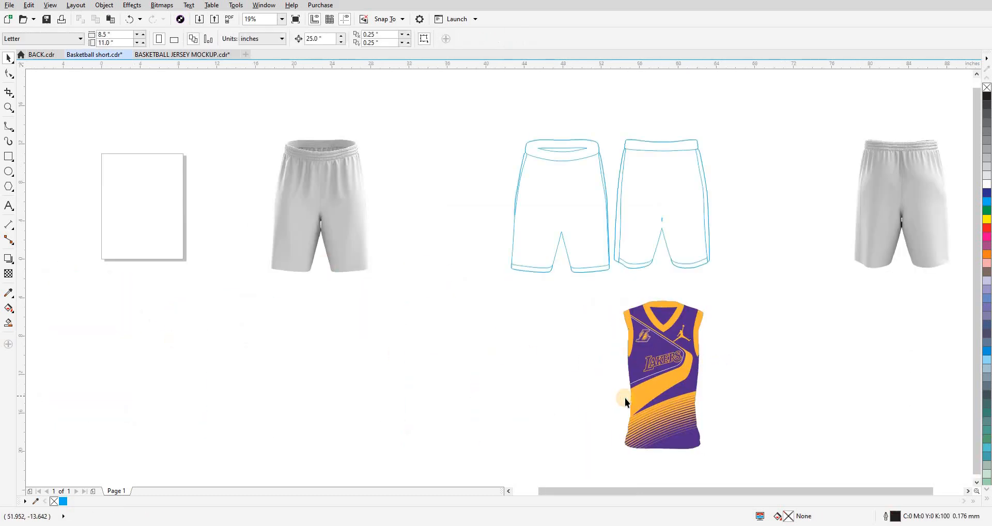
{"action": "left_click_drag", "start_coordinate": [632, 399], "coordinate": [532, 418]}
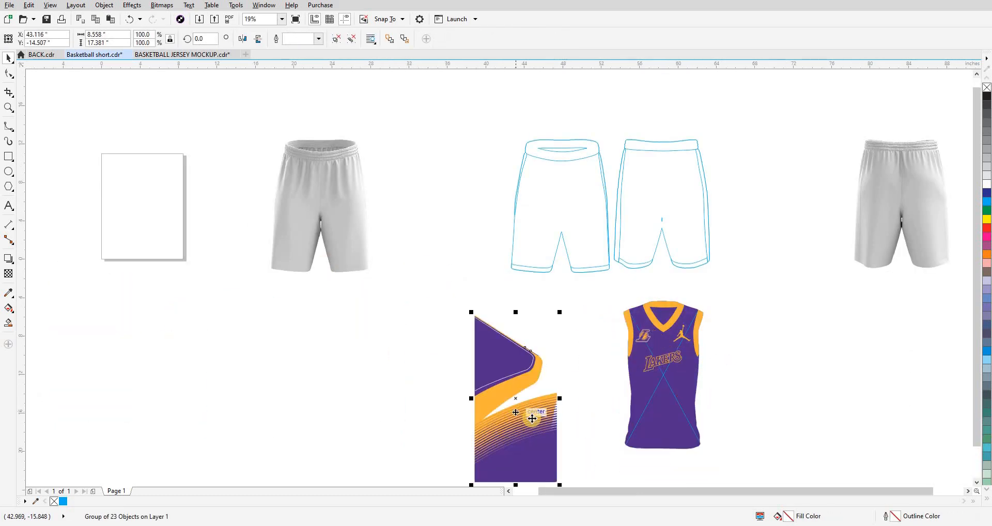
Step: Move the striped artwork over the left half of the front shorts outline, meeting the centre crotch point, and PowerClip it inside the outline
{"action": "left_click_drag", "start_coordinate": [517, 315], "coordinate": [527, 252]}
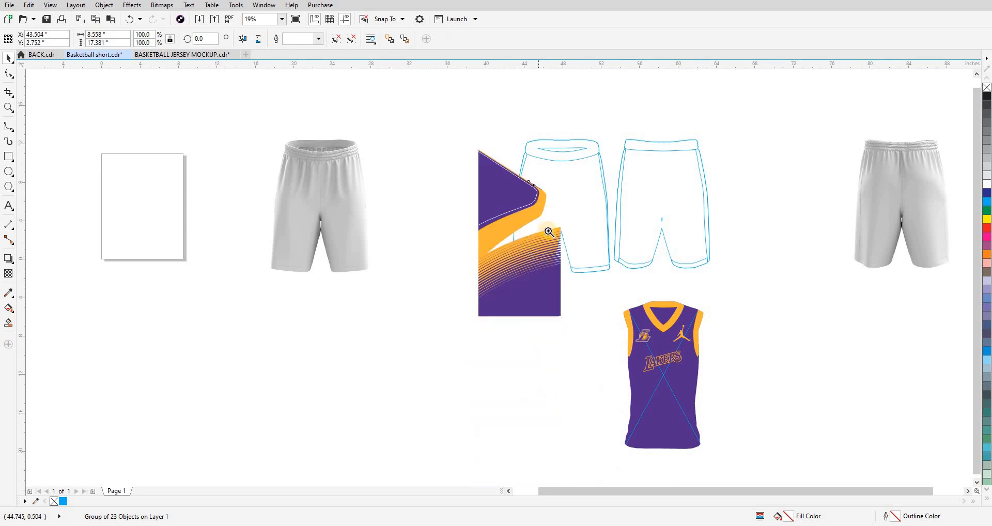
{"action": "scroll", "coordinate": [549, 231], "scroll_direction": "up", "scroll_amount": 5}
{"action": "left_click_drag", "start_coordinate": [584, 271], "coordinate": [584, 271]}
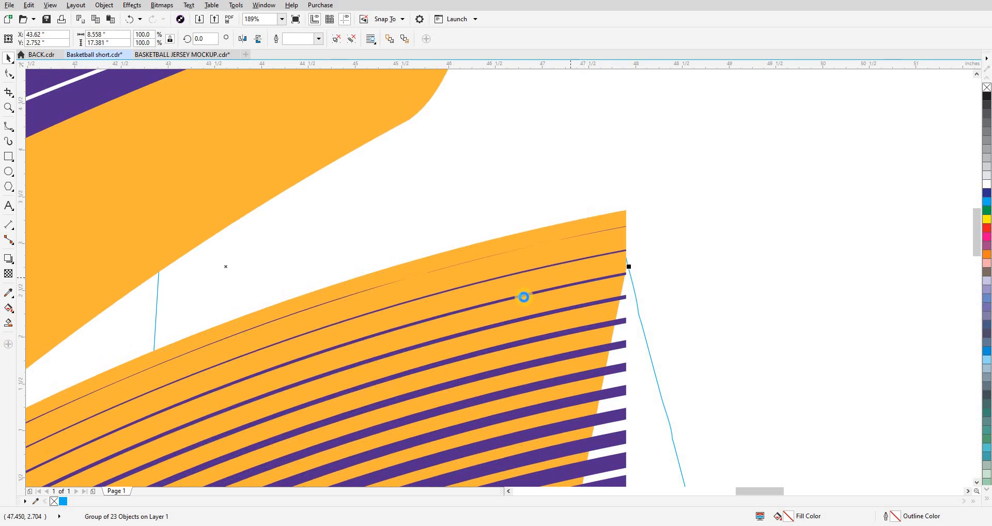
{"action": "scroll", "coordinate": [525, 297], "scroll_direction": "down", "scroll_amount": 5}
{"action": "key", "text": "ctrl+shift+p"}
{"action": "left_click", "coordinate": [560, 301]}
{"action": "left_click", "coordinate": [542, 451]}
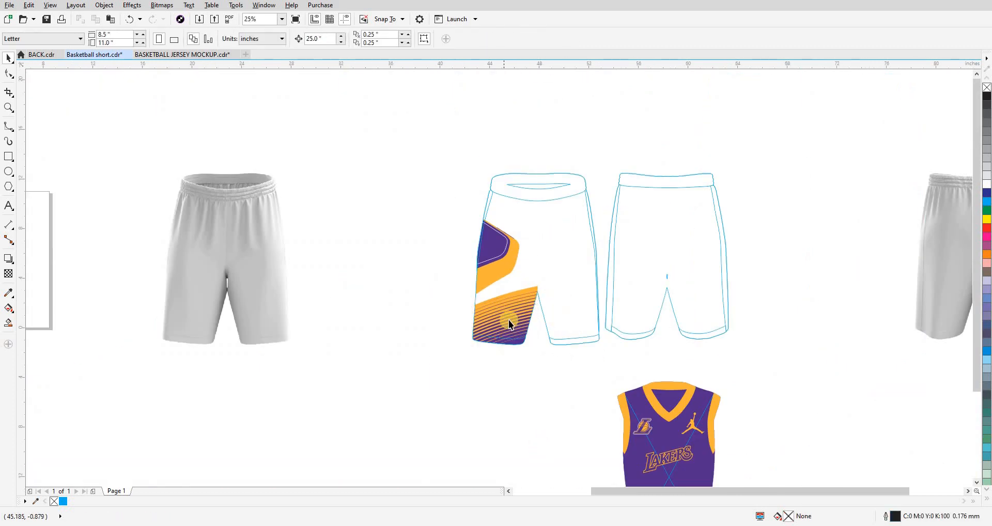
Step: Within the front shorts PowerClip, add a horizontally mirrored copy of the striped artwork on the right half, joined at the centre line
{"action": "left_click", "coordinate": [508, 320], "text": "ctrl"}
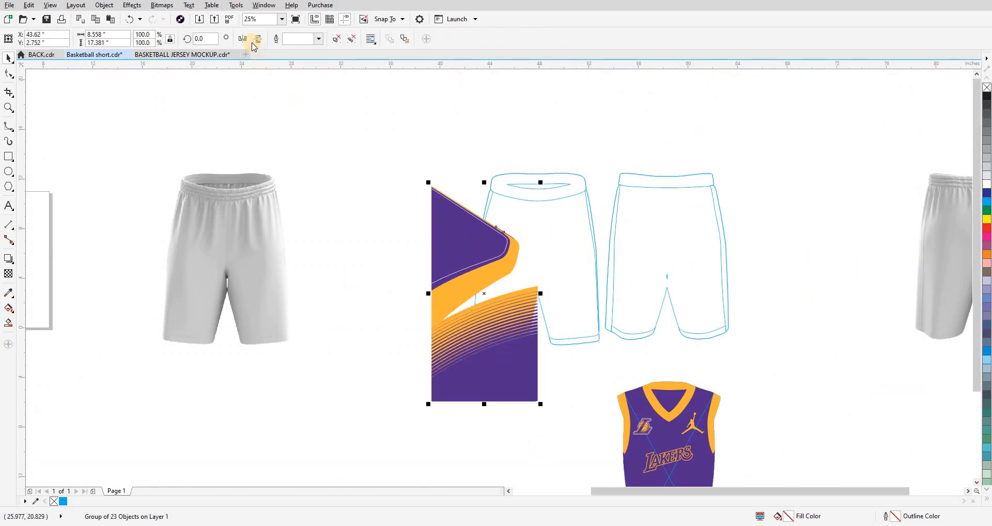
{"action": "left_click", "coordinate": [247, 41]}
{"action": "left_click_drag", "start_coordinate": [505, 374], "coordinate": [614, 374]}
{"action": "key", "text": "z"}
{"action": "left_click_drag", "start_coordinate": [538, 278], "coordinate": [551, 304]}
{"action": "left_click_drag", "start_coordinate": [464, 271], "coordinate": [415, 250]}
{"action": "scroll", "coordinate": [418, 245], "scroll_direction": "up", "scroll_amount": 3}
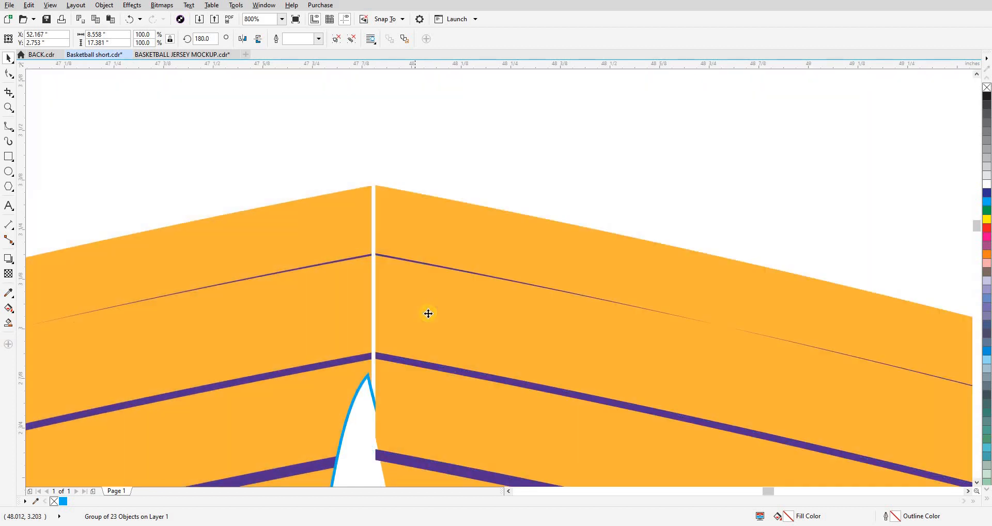
{"action": "scroll", "coordinate": [427, 311], "scroll_direction": "down", "scroll_amount": 15}
{"action": "double_click", "coordinate": [302, 339]}
{"action": "left_click_drag", "start_coordinate": [301, 340], "coordinate": [333, 356]}
Step: Fill the front and back shorts bodies with the purple sampled from the flat jersey (C84 M99 Y3 K1)
{"action": "left_click", "coordinate": [429, 323]}
{"action": "left_click", "coordinate": [570, 293], "text": "shift"}
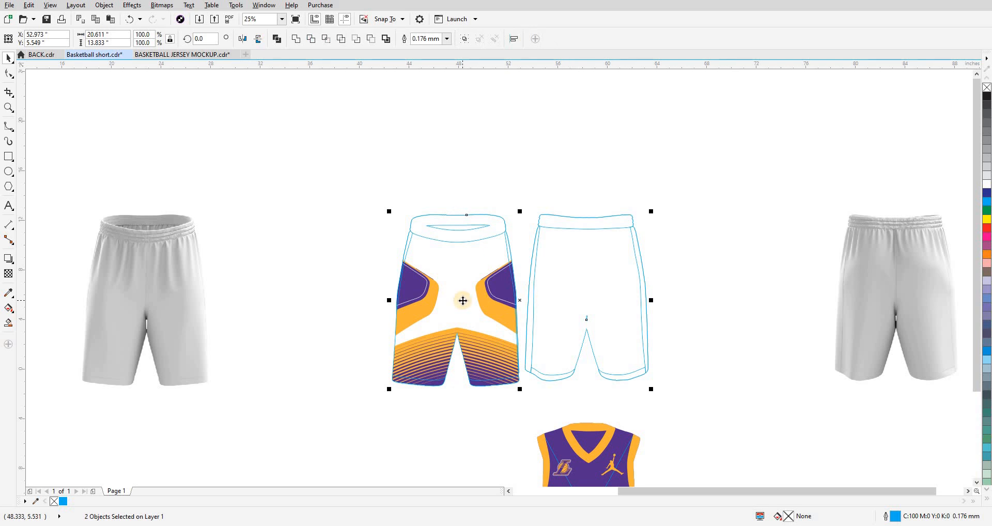
{"action": "left_click_drag", "start_coordinate": [446, 361], "coordinate": [410, 271]}
{"action": "key", "text": "i"}
{"action": "left_click", "coordinate": [592, 434]}
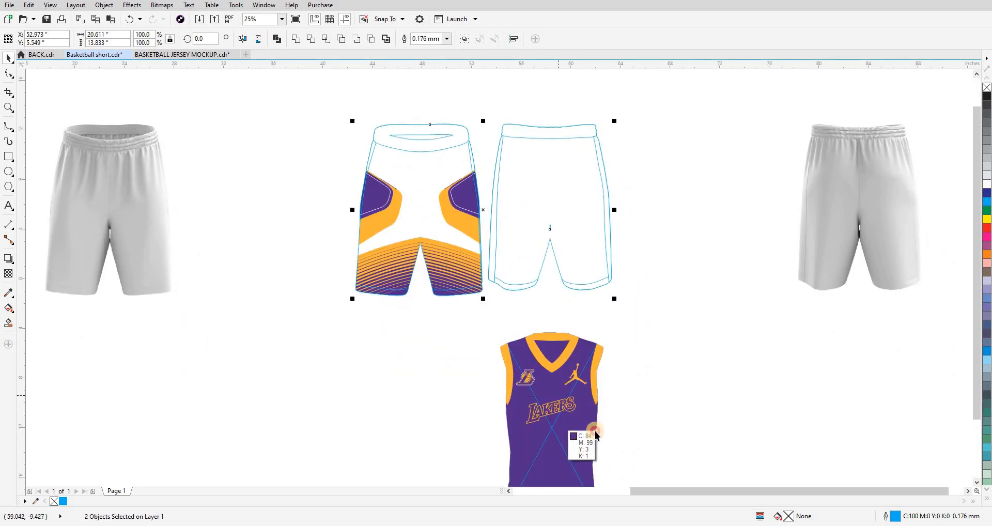
{"action": "left_click", "coordinate": [554, 439]}
{"action": "left_click", "coordinate": [631, 429]}
{"action": "left_click_drag", "start_coordinate": [472, 386], "coordinate": [409, 405]}
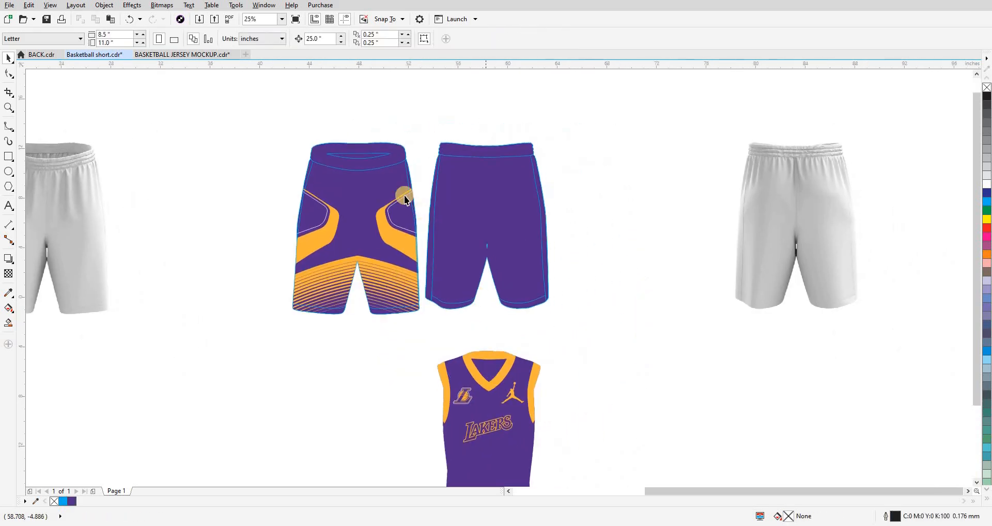
Step: Fill the front waistband and both front side panels with the orange sampled from the jersey collar (C0 M32 Y87 K0)
{"action": "left_click", "coordinate": [375, 168]}
{"action": "key", "text": "i"}
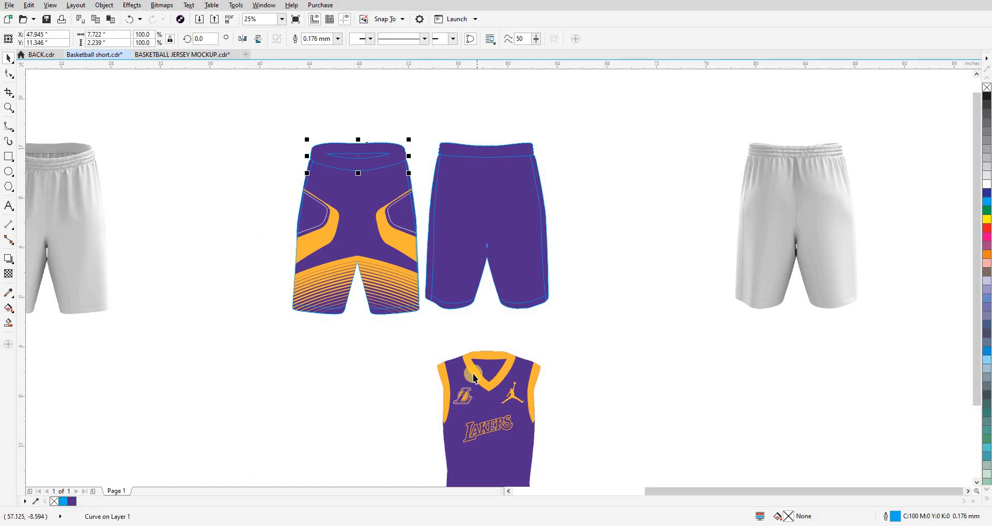
{"action": "left_click", "coordinate": [475, 366]}
{"action": "left_click", "coordinate": [286, 197]}
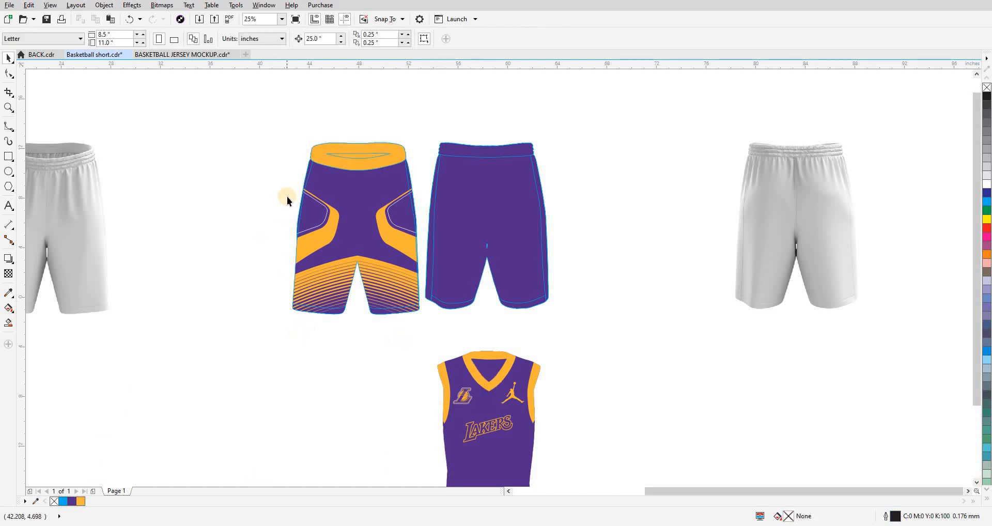
{"action": "left_click", "coordinate": [308, 180]}
{"action": "left_click", "coordinate": [410, 185]}
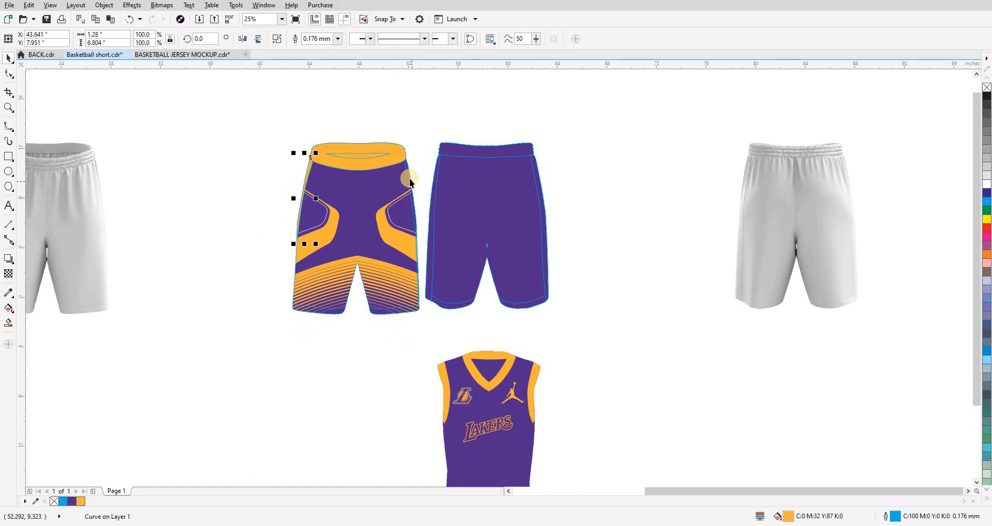
{"action": "key", "text": "ctrl+r"}
Step: Apply the same orange fill to both side panels and the waistband of the back shorts
{"action": "left_click", "coordinate": [437, 178]}
{"action": "key", "text": "ctrl+r"}
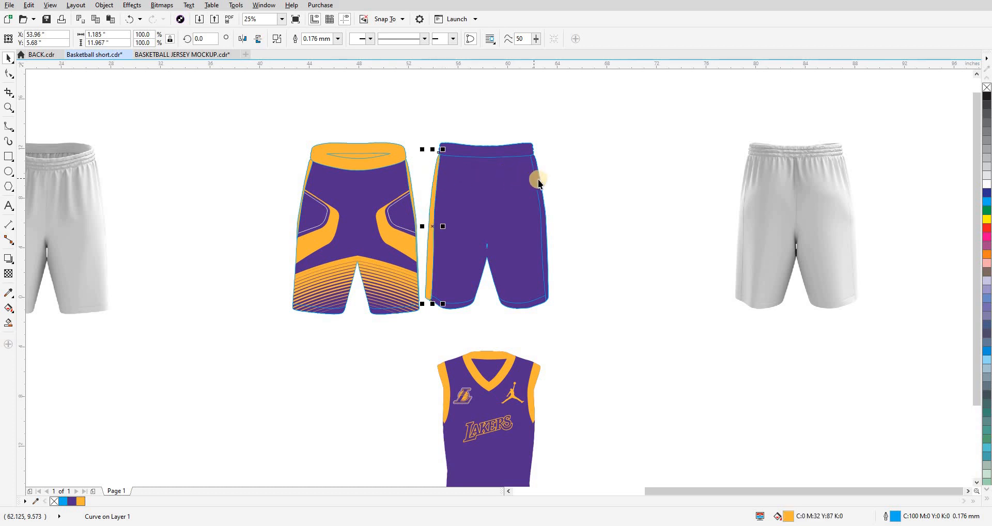
{"action": "left_click", "coordinate": [538, 182]}
{"action": "key", "text": "ctrl+r"}
{"action": "left_click", "coordinate": [517, 150]}
{"action": "key", "text": "ctrl+r"}
Step: Apply the same orange fill to all four leg hems of the back and front shorts
{"action": "left_click", "coordinate": [522, 315]}
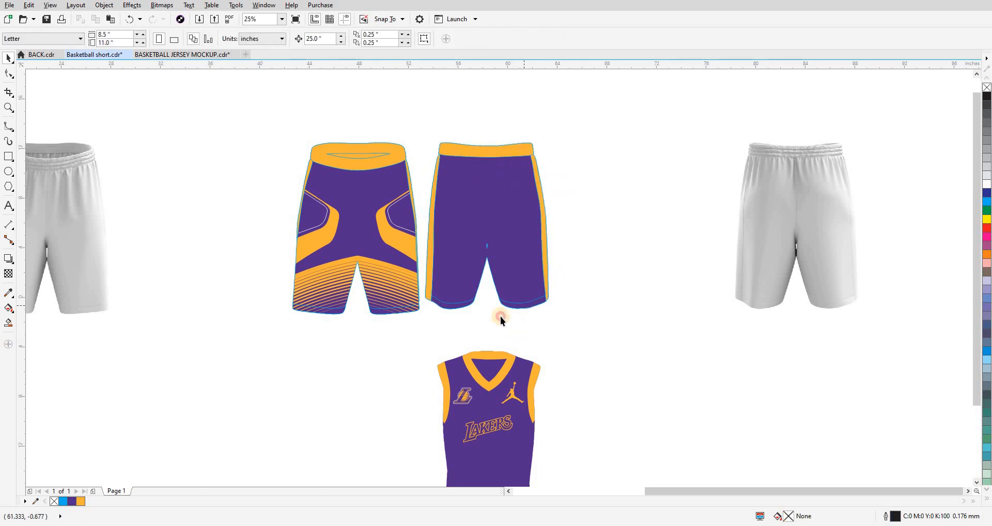
{"action": "key", "text": "ctrl+r"}
{"action": "left_click", "coordinate": [444, 303]}
{"action": "left_click", "coordinate": [402, 311]}
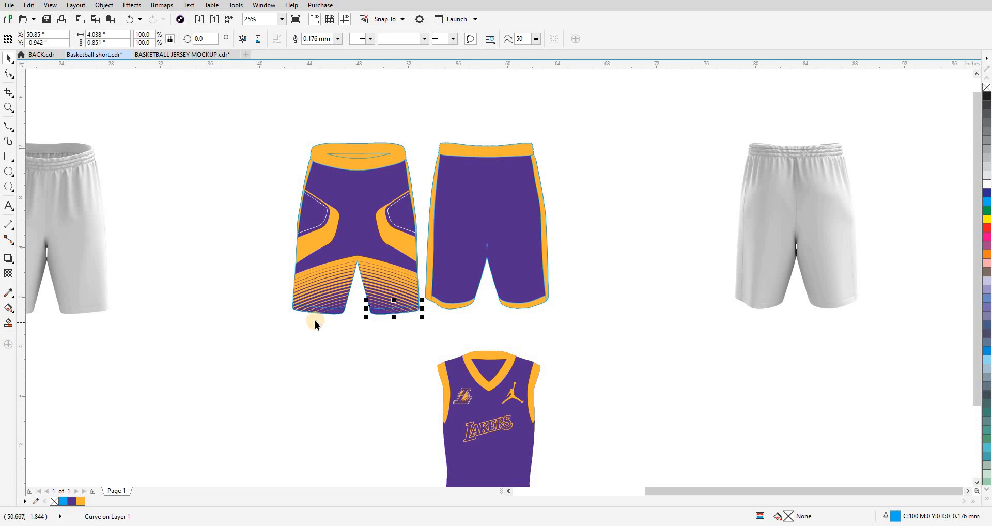
{"action": "key", "text": "ctrl+r"}
{"action": "left_click", "coordinate": [314, 310]}
{"action": "key", "text": "ctrl+r"}
{"action": "left_click", "coordinate": [420, 311]}
Step: Move the orange Jumpman logo from the flat jersey onto the upper right of the front shorts, try moving the L logo too, and undo that move
{"action": "scroll", "coordinate": [420, 311], "scroll_direction": "down", "scroll_amount": 2}
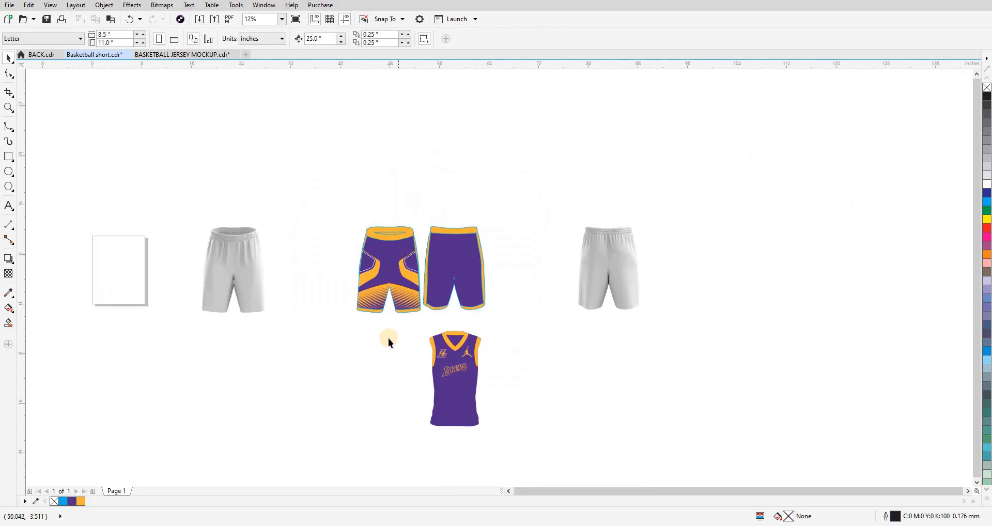
{"action": "scroll", "coordinate": [441, 353], "scroll_direction": "up", "scroll_amount": 2}
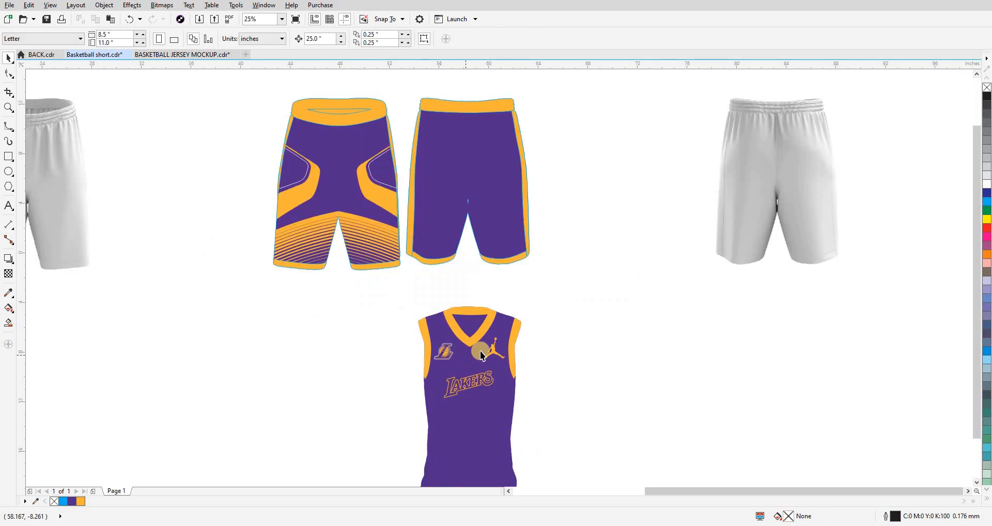
{"action": "left_click_drag", "start_coordinate": [325, 171], "coordinate": [374, 141]}
{"action": "left_click_drag", "start_coordinate": [443, 351], "coordinate": [334, 297]}
{"action": "key", "text": "ctrl+z"}
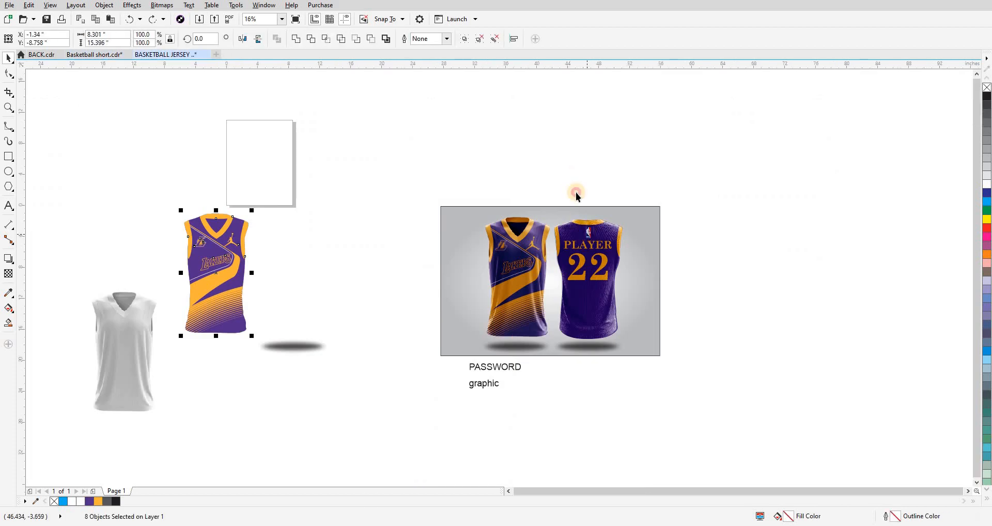
Step: Copy the NBA logo from the back jersey in the basketball jersey mockup document and paste it into the Basketball short document
{"action": "left_click", "coordinate": [587, 234]}
{"action": "left_click_drag", "start_coordinate": [570, 160], "coordinate": [604, 247]}
{"action": "left_click", "coordinate": [607, 257]}
{"action": "key", "text": "ctrl+u"}
{"action": "left_click", "coordinate": [671, 270]}
{"action": "key", "text": "ctrl+c"}
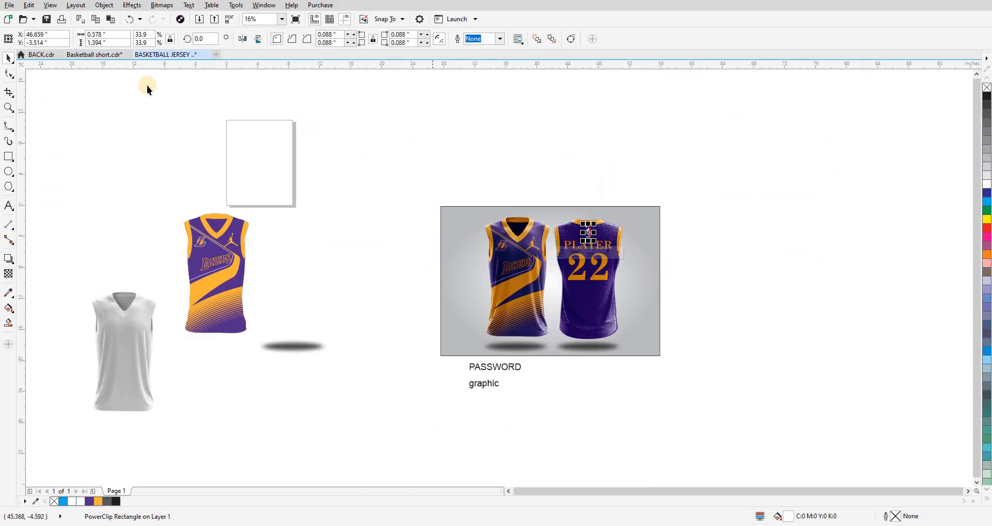
{"action": "left_click", "coordinate": [107, 55]}
{"action": "key", "text": "ctrl+v"}
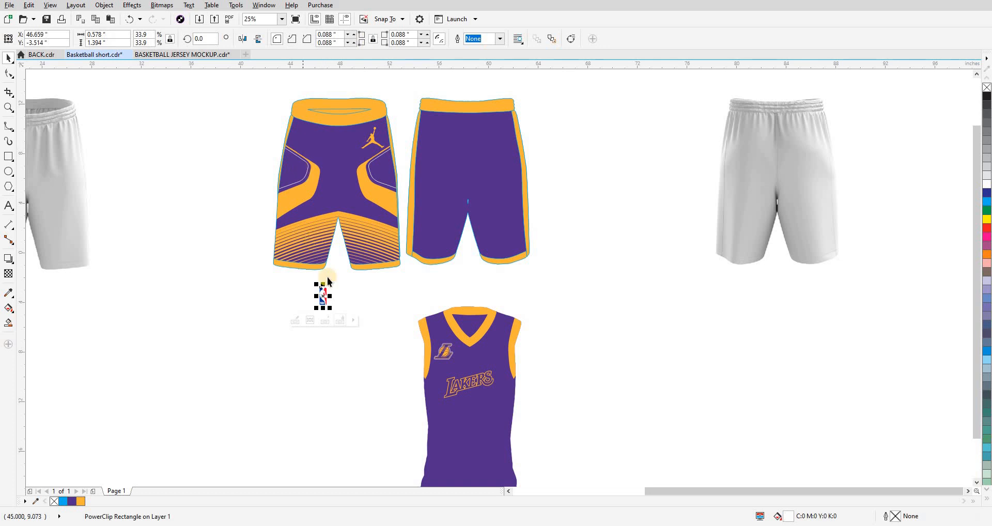
Step: Place the NBA logo on the upper left of the front shorts and tilt it clockwise to follow the side seam
{"action": "left_click_drag", "start_coordinate": [323, 290], "coordinate": [277, 111]}
{"action": "scroll", "coordinate": [277, 111], "scroll_direction": "up", "scroll_amount": 5}
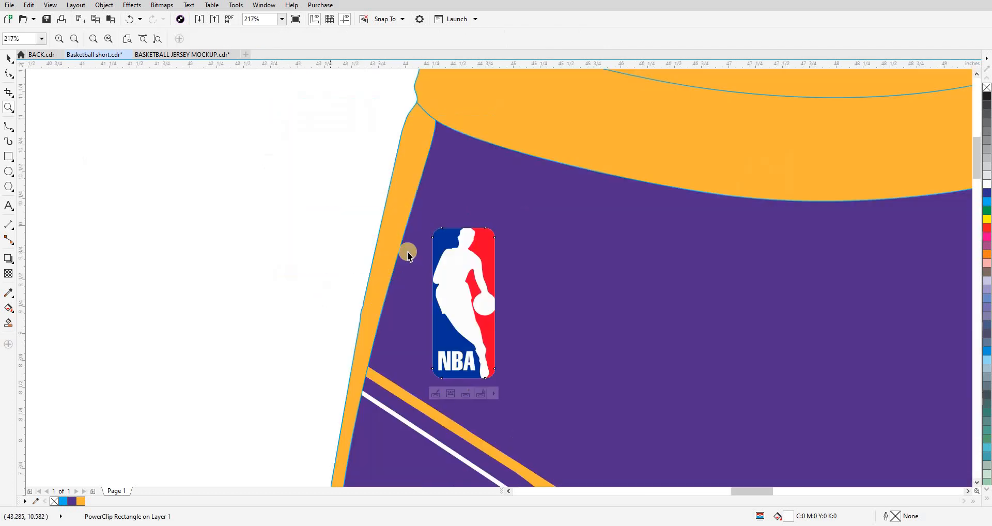
{"action": "left_click_drag", "start_coordinate": [505, 225], "coordinate": [522, 237]}
{"action": "left_click", "coordinate": [397, 297]}
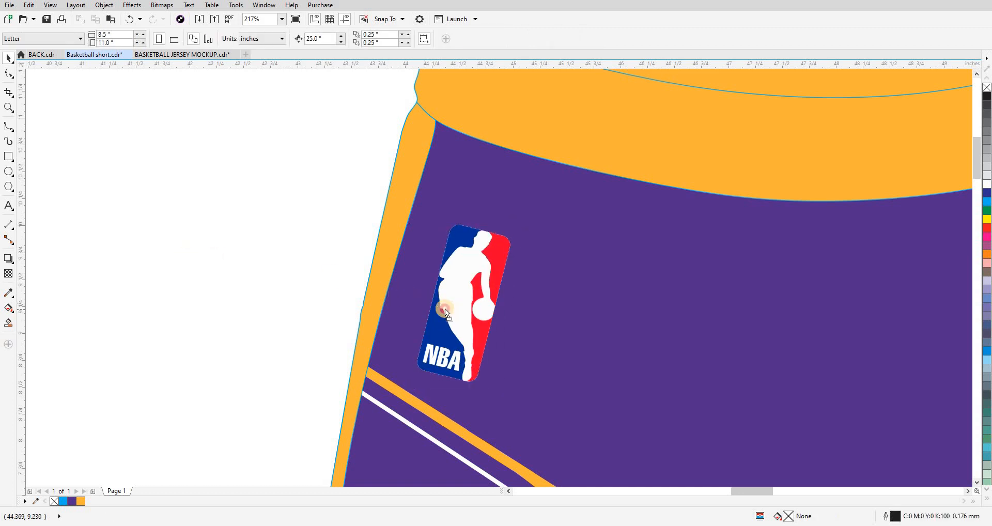
{"action": "left_click", "coordinate": [210, 278]}
Step: Scale the Jumpman logo on the front shorts down to about 1.7 by 1.6 inches
{"action": "scroll", "coordinate": [335, 293], "scroll_direction": "down", "scroll_amount": 5}
{"action": "scroll", "coordinate": [330, 288], "scroll_direction": "up", "scroll_amount": 2}
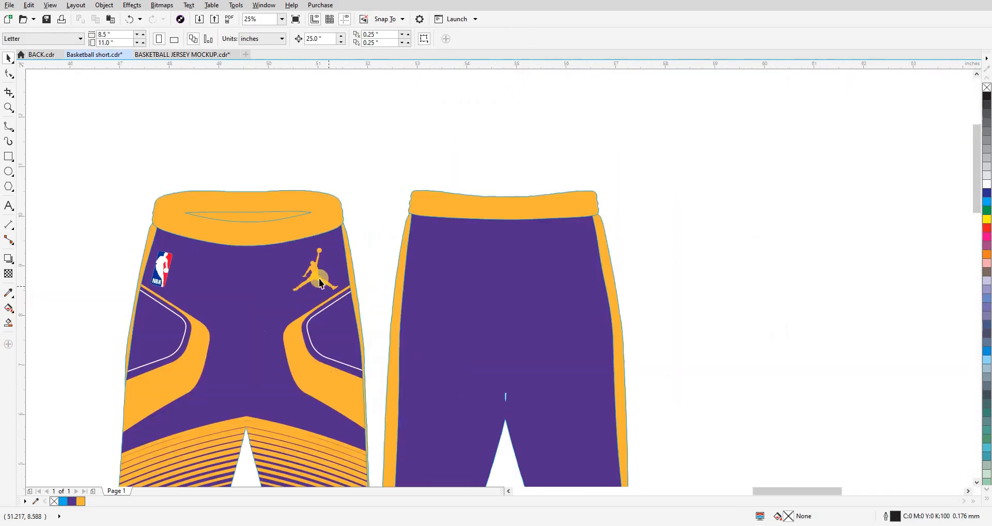
{"action": "left_click", "coordinate": [278, 293]}
{"action": "left_click_drag", "start_coordinate": [252, 299], "coordinate": [266, 292]}
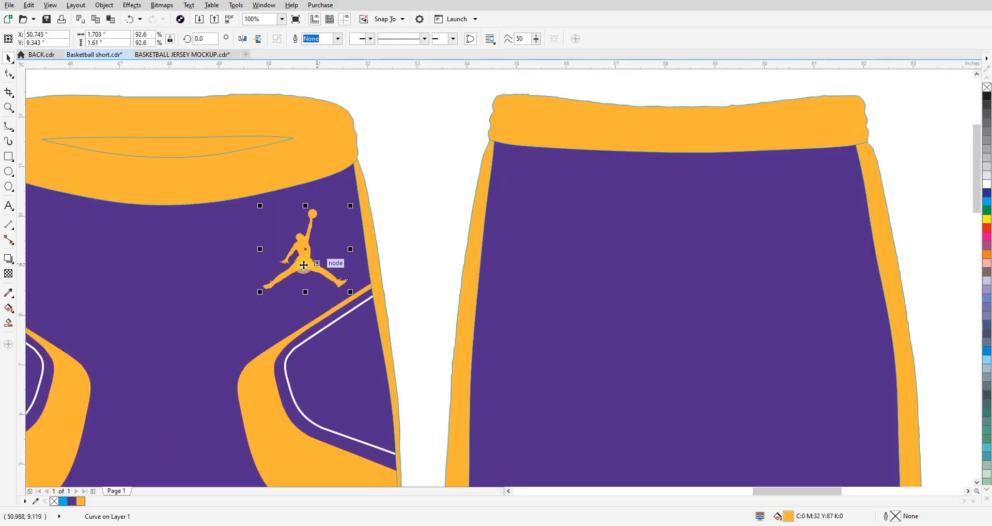
Step: Delete the leftover flat jersey design below the shorts
{"action": "scroll", "coordinate": [330, 260], "scroll_direction": "down", "scroll_amount": 3}
{"action": "left_click", "coordinate": [342, 254]}
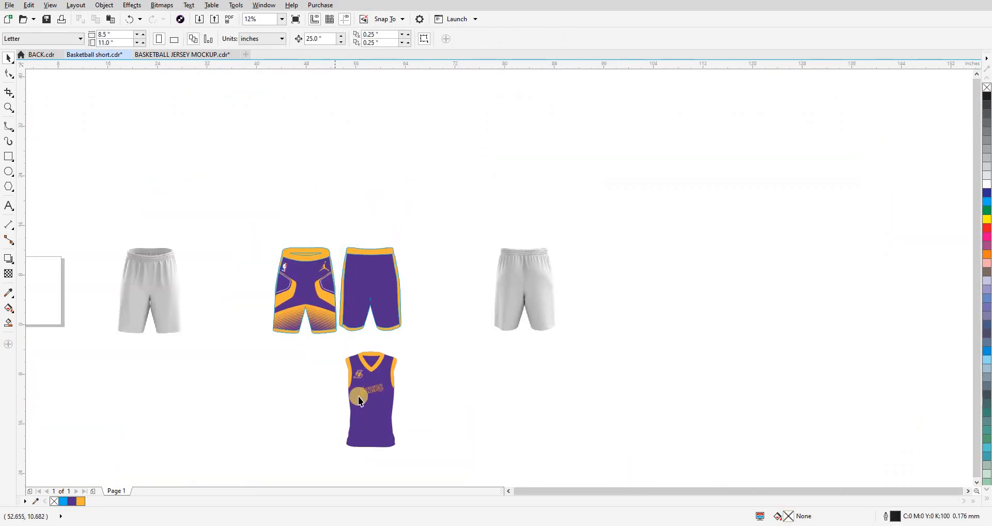
{"action": "left_click_drag", "start_coordinate": [429, 445], "coordinate": [434, 460]}
{"action": "key", "text": "Delete"}
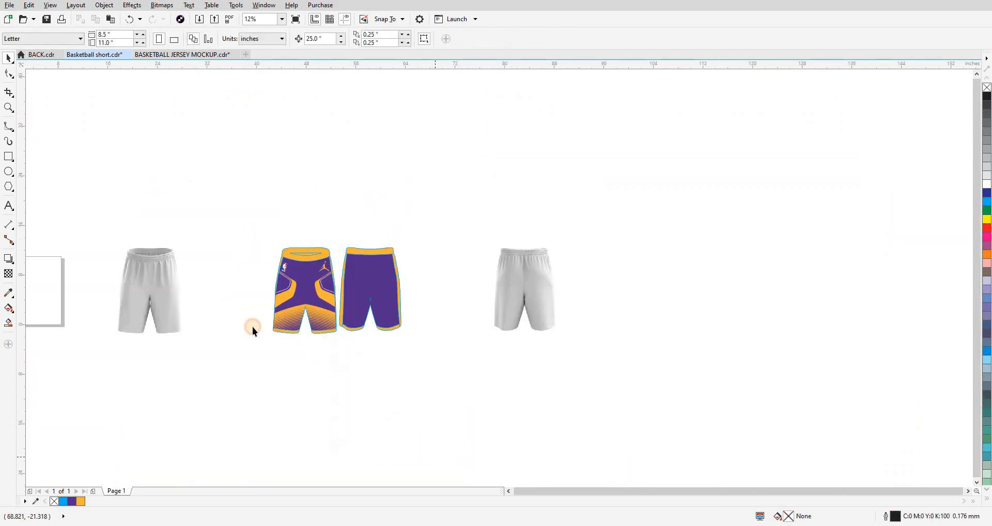
Step: In wireframe view, put the NBA logo and the Jumpman logo inside the front shorts body's PowerClip
{"action": "key", "text": "z"}
{"action": "left_click_drag", "start_coordinate": [104, 200], "coordinate": [560, 404]}
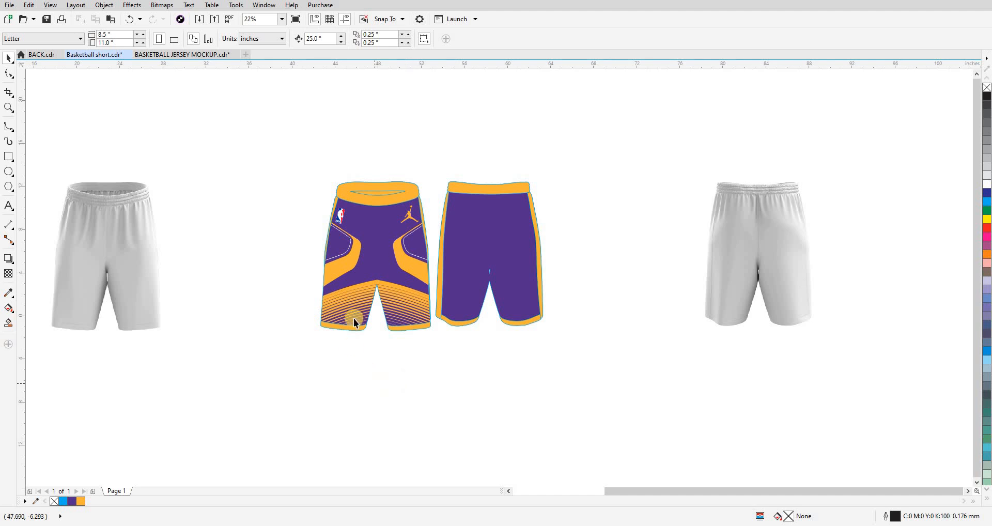
{"action": "key", "text": "shift+F9"}
{"action": "left_click", "coordinate": [345, 221]}
{"action": "key", "text": "Delete"}
{"action": "left_click", "coordinate": [424, 222]}
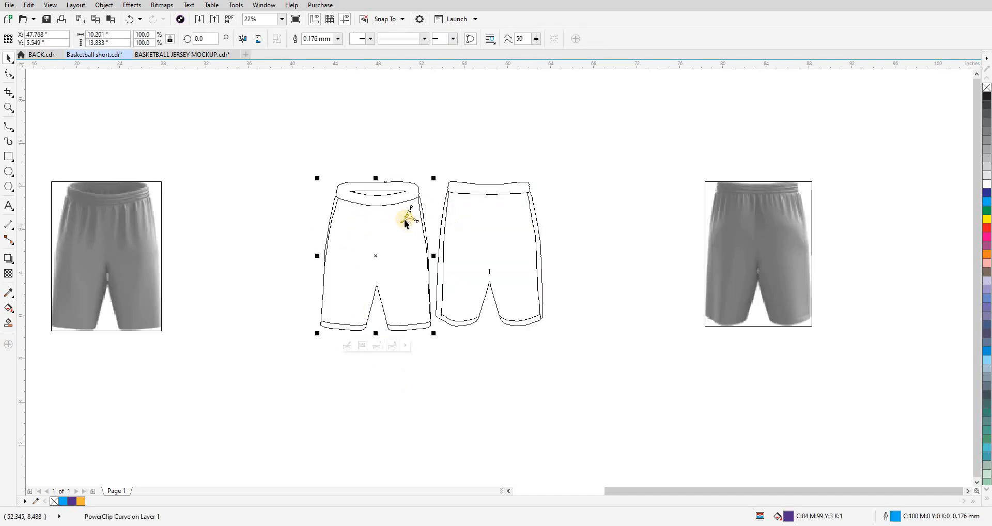
{"action": "left_click", "coordinate": [407, 219]}
{"action": "key", "text": "Delete"}
{"action": "left_click", "coordinate": [367, 180]}
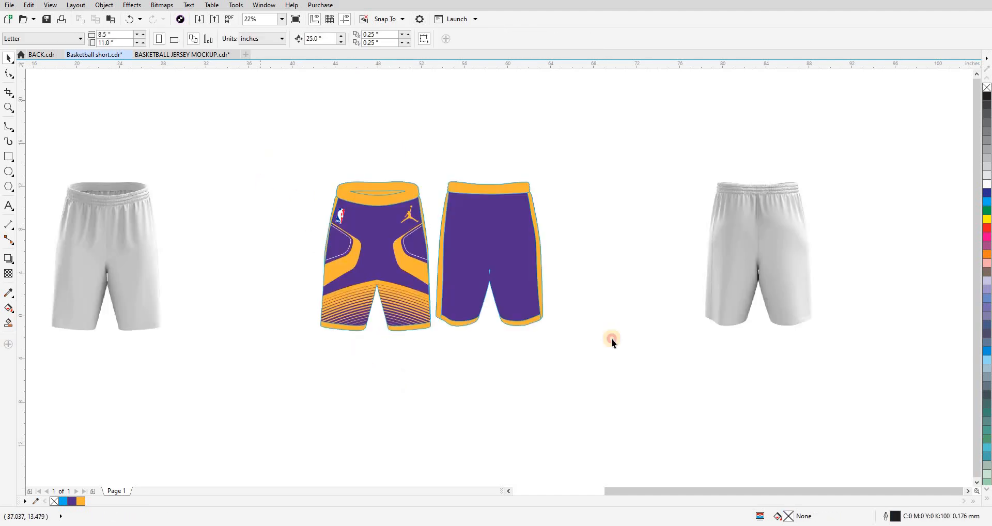
Step: Remove the outlines from all coloured shorts pieces and move the front and back grey shading images 25 inches onto their matching shorts
{"action": "key", "text": "ctrl+a"}
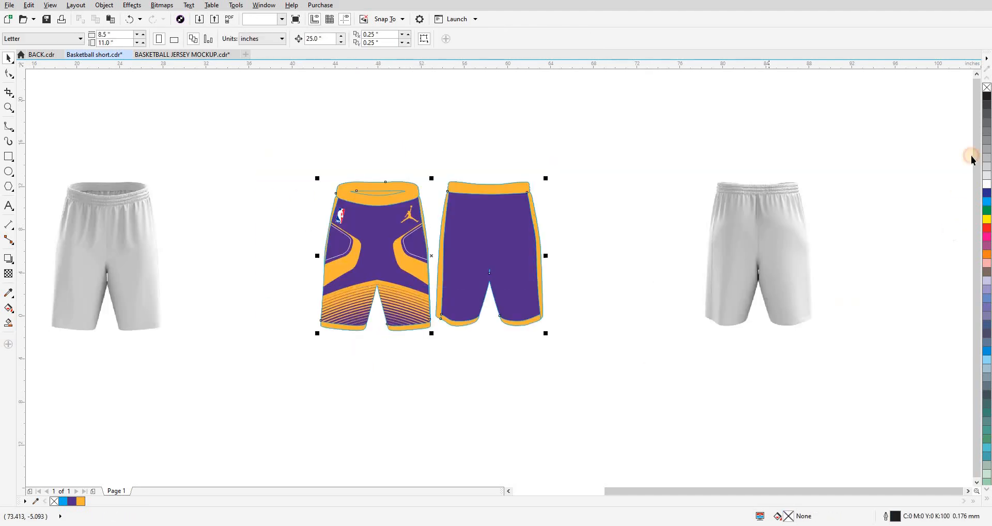
{"action": "right_click", "coordinate": [983, 89]}
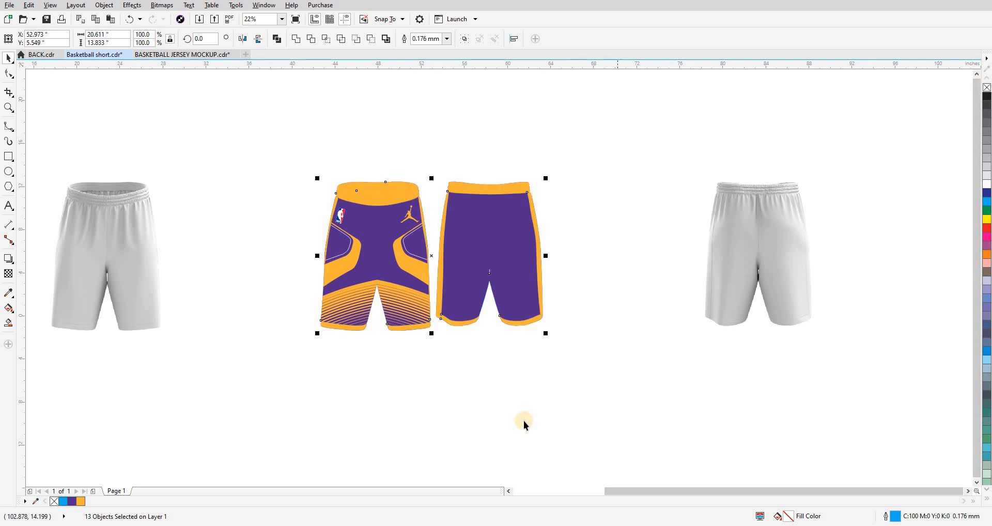
{"action": "left_click", "coordinate": [118, 249]}
{"action": "left_click_drag", "start_coordinate": [119, 250], "coordinate": [388, 250]}
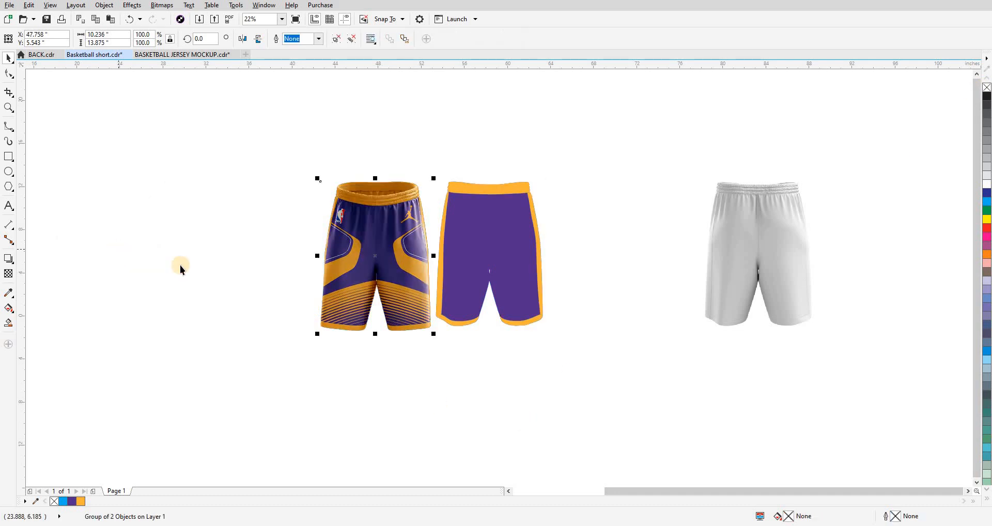
{"action": "left_click", "coordinate": [801, 259]}
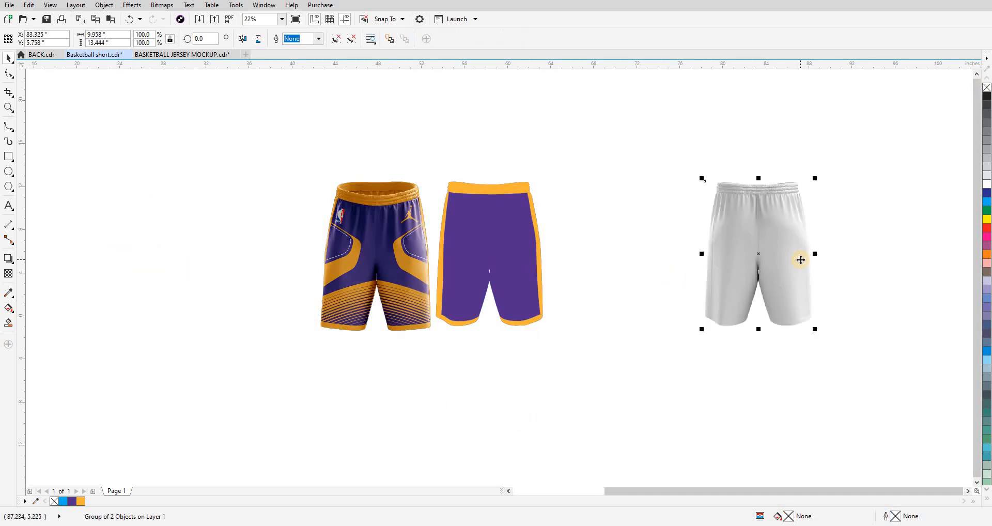
{"action": "left_click_drag", "start_coordinate": [753, 305], "coordinate": [483, 304]}
Step: Group the back shorts pieces with their shading, and group the front shorts pieces with theirs
{"action": "key", "text": "z"}
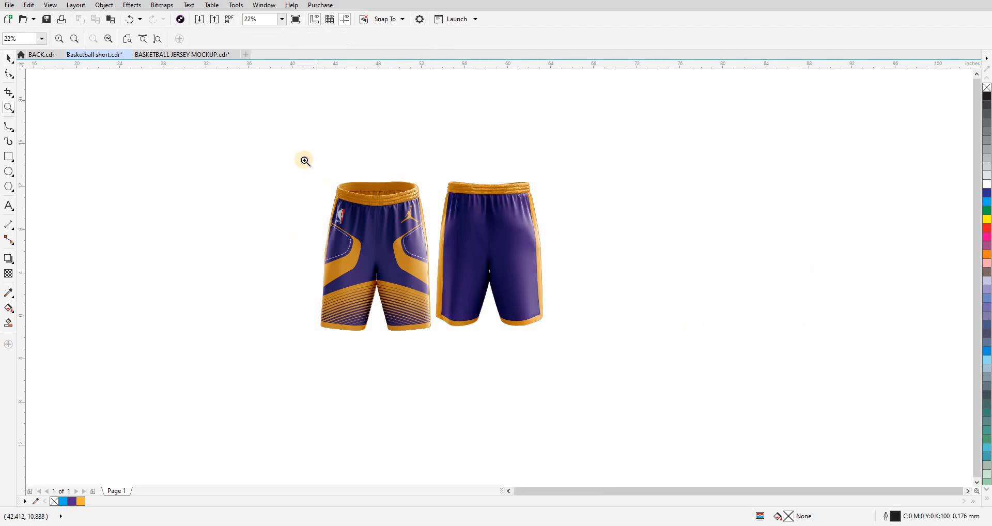
{"action": "left_click_drag", "start_coordinate": [303, 158], "coordinate": [619, 357]}
{"action": "key", "text": "space"}
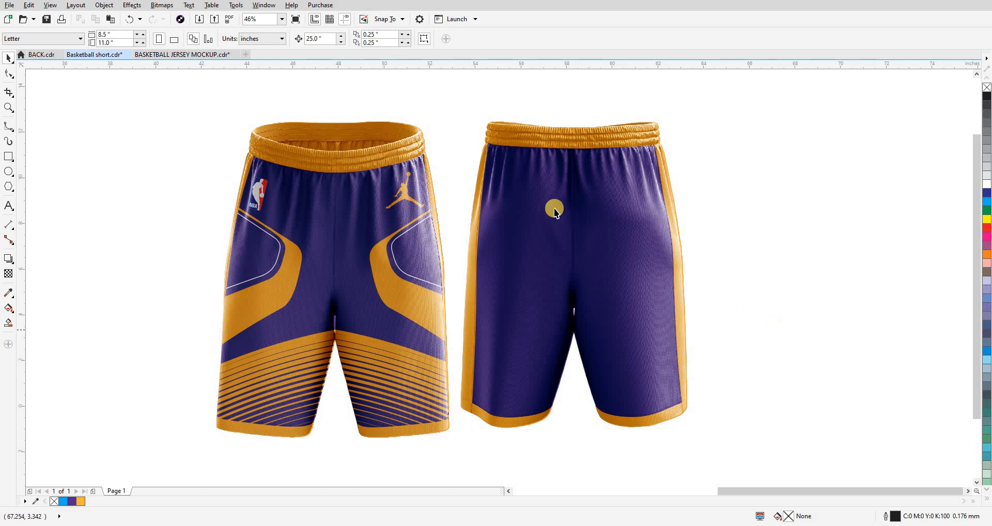
{"action": "left_click_drag", "start_coordinate": [810, 475], "coordinate": [811, 477]}
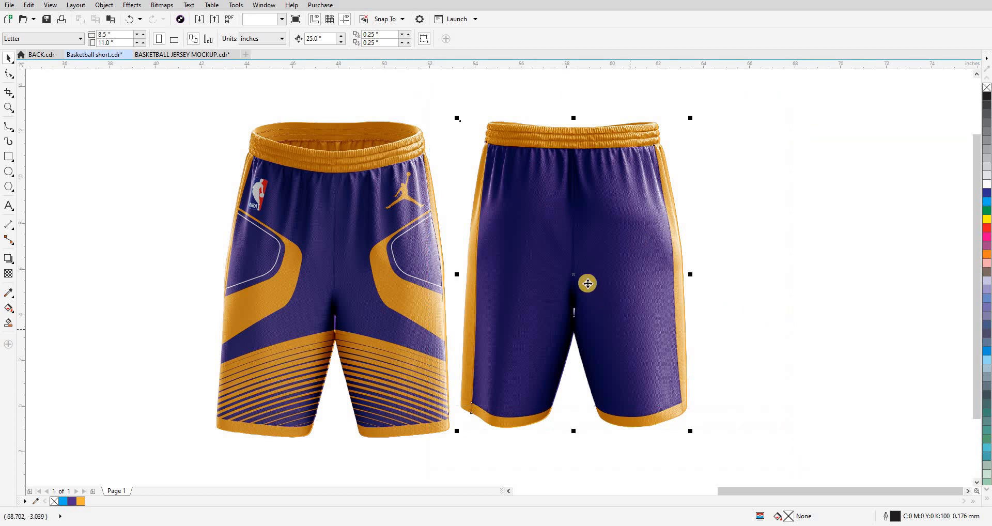
{"action": "key", "text": "ctrl+g"}
{"action": "left_click_drag", "start_coordinate": [161, 94], "coordinate": [470, 457]}
{"action": "key", "text": "ctrl+g"}
{"action": "left_click", "coordinate": [491, 292], "text": "shift"}
{"action": "left_click_drag", "start_coordinate": [594, 303], "coordinate": [594, 304]}
{"action": "key", "text": "Delete"}
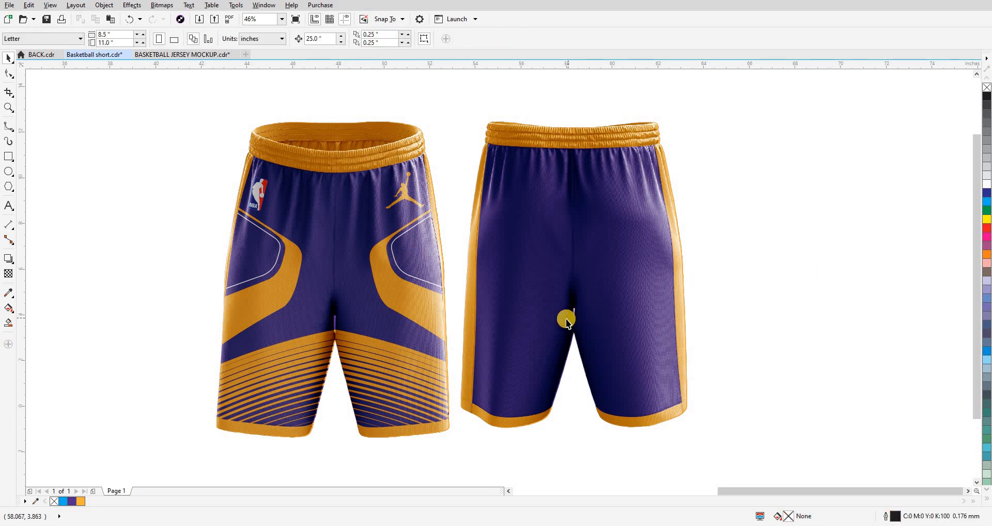
Step: Set the back shorts group's height to 13.875 inches, matching the front, and top-align both shorts groups
{"action": "left_click", "coordinate": [417, 285]}
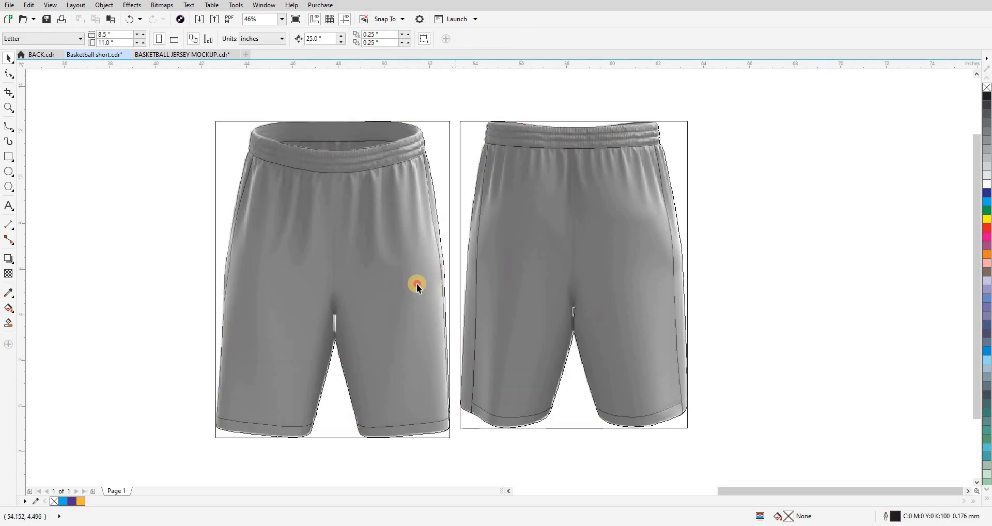
{"action": "left_click_drag", "start_coordinate": [119, 43], "coordinate": [13, 68]}
{"action": "left_click", "coordinate": [483, 212]}
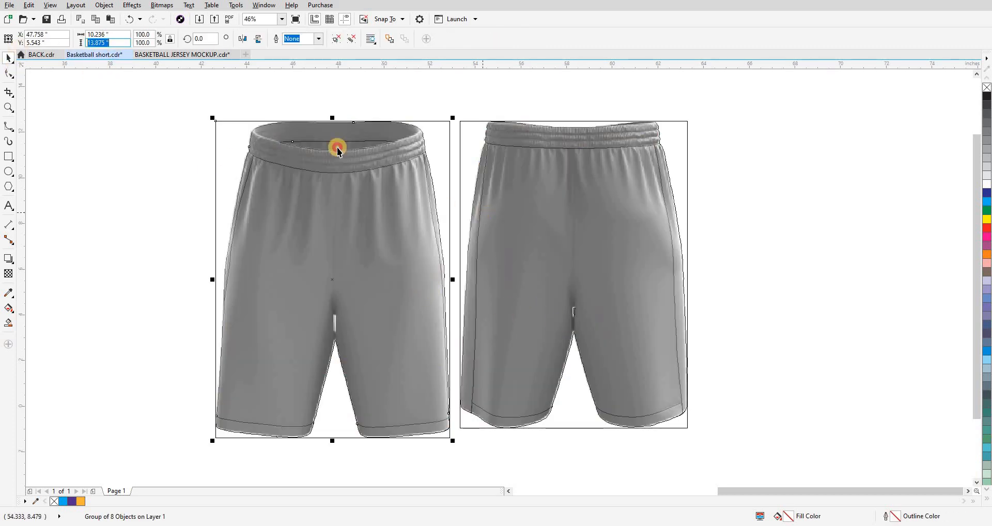
{"action": "left_click_drag", "start_coordinate": [123, 44], "coordinate": [122, 44]}
{"action": "key", "text": "ctrl+v"}
{"action": "key", "text": "Return"}
{"action": "left_click", "coordinate": [281, 214], "text": "shift"}
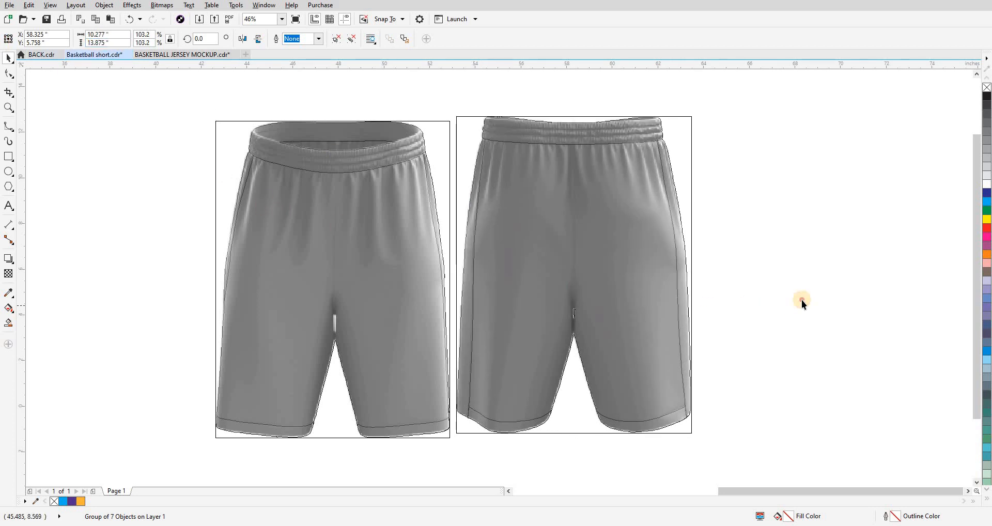
{"action": "key", "text": "t"}
{"action": "left_click", "coordinate": [801, 300]}
{"action": "key", "text": "shift+F9"}
{"action": "left_click_drag", "start_coordinate": [765, 341], "coordinate": [756, 341]}
Step: Draw a backdrop rectangle about 26.9 by 17.8 inches around both shorts
{"action": "left_click", "coordinate": [8, 156]}
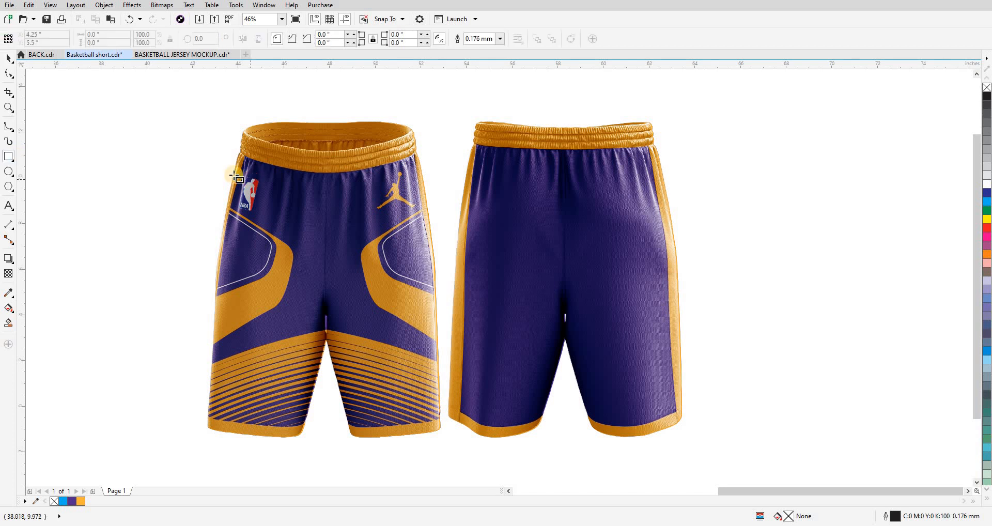
{"action": "scroll", "coordinate": [248, 178], "scroll_direction": "down", "scroll_amount": 2}
{"action": "left_click_drag", "start_coordinate": [193, 130], "coordinate": [504, 336]}
{"action": "key", "text": "space"}
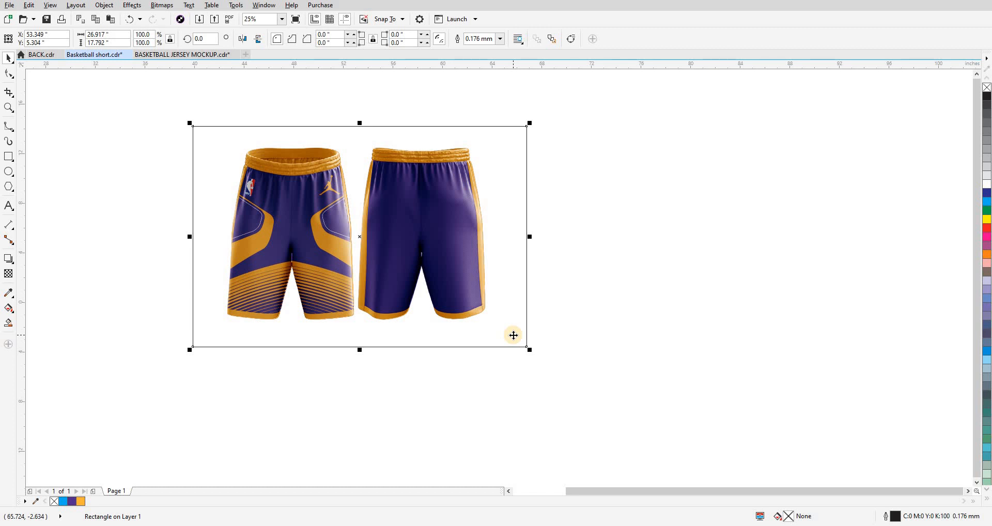
Step: Fill the rectangle with an elliptical fountain fill running from light grey at the edges to white in the centre
{"action": "key", "text": "F11"}
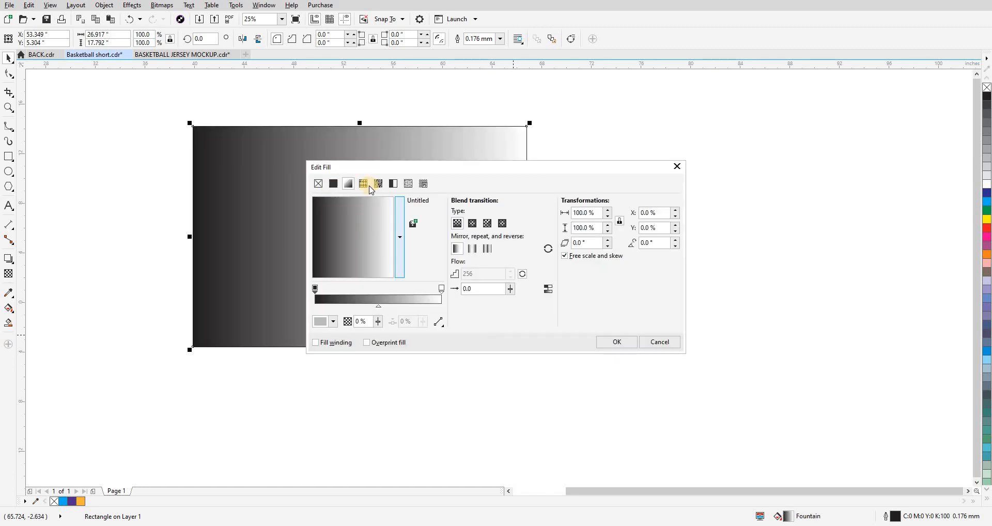
{"action": "left_click", "coordinate": [471, 223]}
{"action": "left_click_drag", "start_coordinate": [620, 165], "coordinate": [849, 168]}
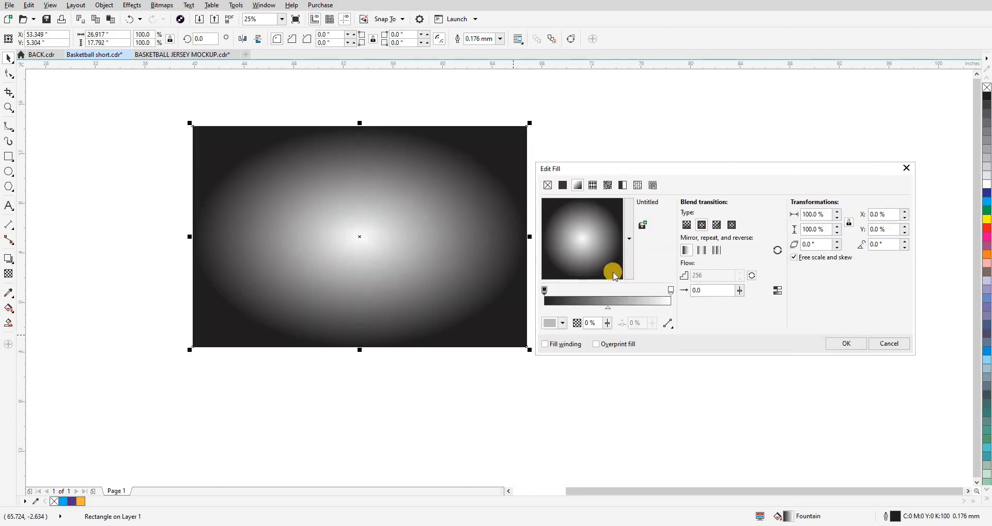
{"action": "left_click_drag", "start_coordinate": [645, 172], "coordinate": [667, 176]}
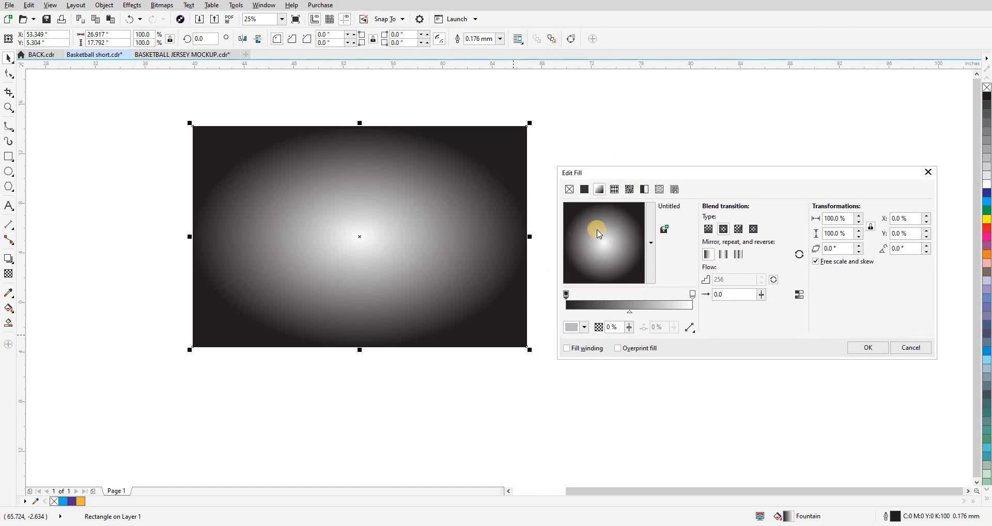
{"action": "left_click", "coordinate": [571, 333]}
{"action": "double_click", "coordinate": [668, 434]}
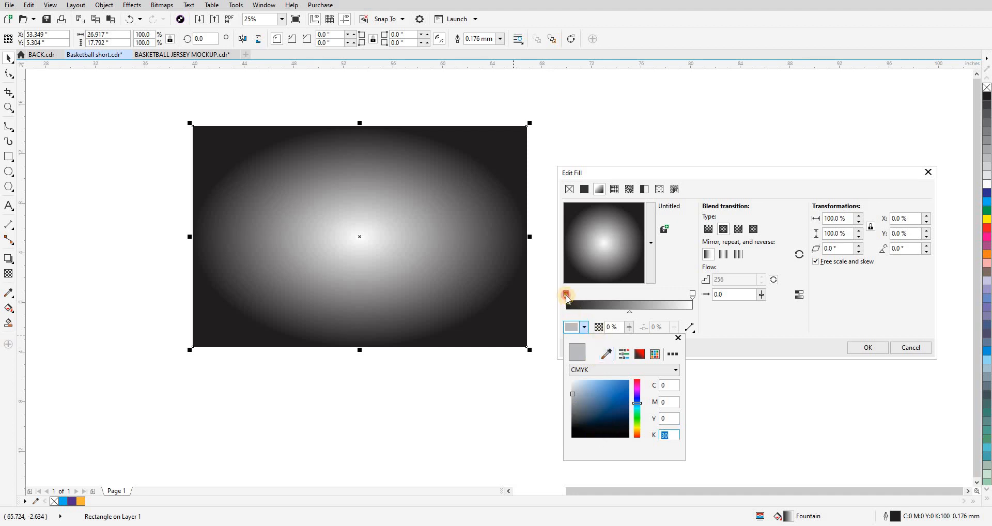
{"action": "left_click", "coordinate": [567, 295]}
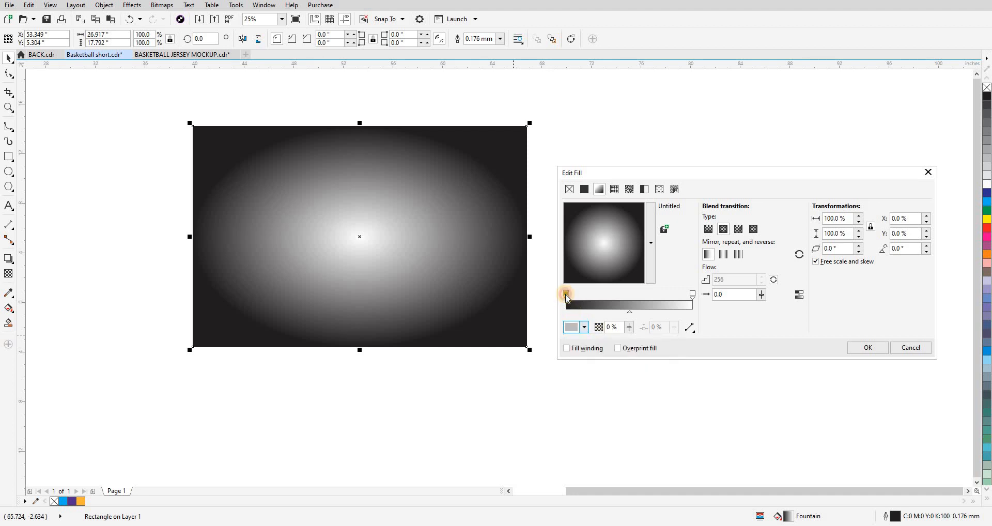
{"action": "left_click", "coordinate": [692, 294]}
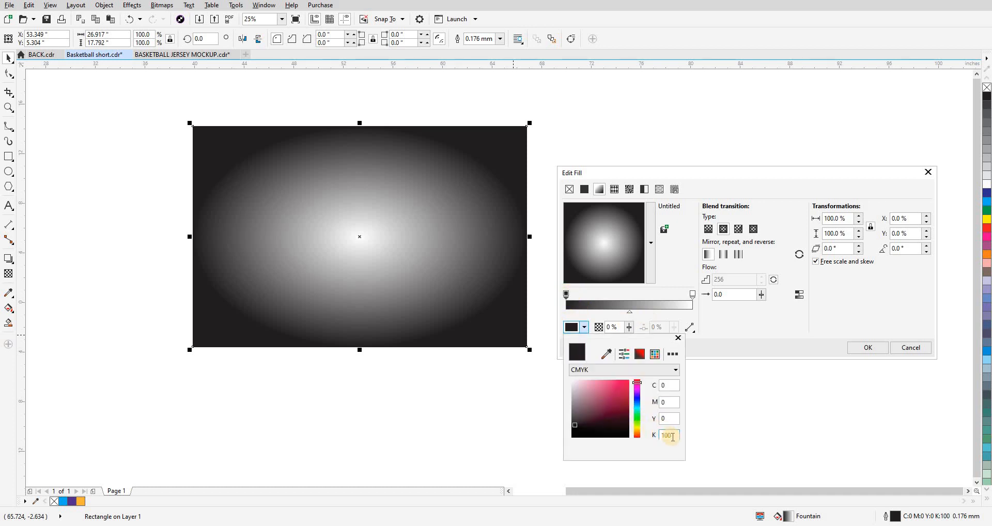
{"action": "key", "text": "Tab"}
{"action": "left_click", "coordinate": [816, 339]}
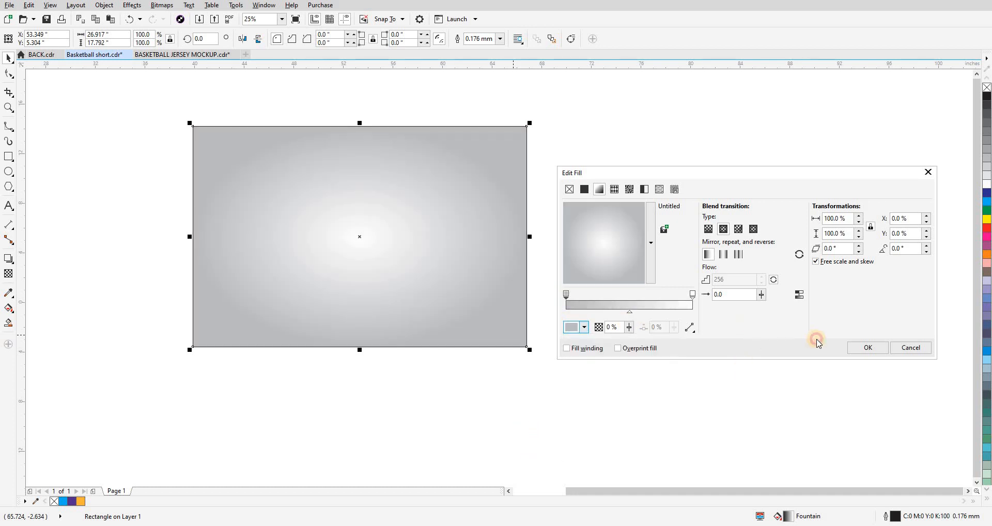
{"action": "left_click", "coordinate": [854, 350]}
Step: Send the gradient rectangle behind the shorts and extend its lower edge to a height of about 19.5 inches
{"action": "left_click", "coordinate": [781, 374]}
{"action": "left_click", "coordinate": [509, 331]}
{"action": "key", "text": "shift+Page_Down"}
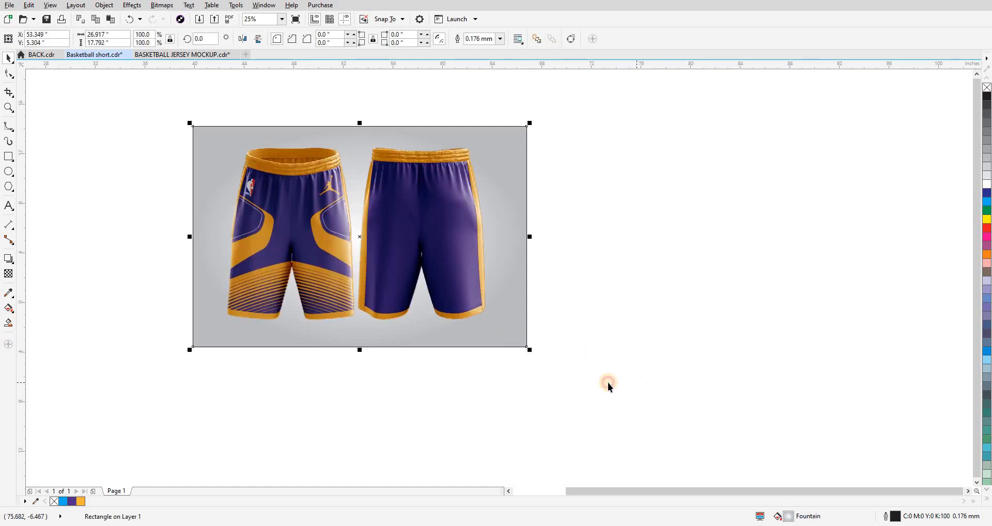
{"action": "left_click", "coordinate": [609, 383]}
{"action": "left_click", "coordinate": [400, 346]}
{"action": "left_click_drag", "start_coordinate": [360, 347], "coordinate": [360, 367]}
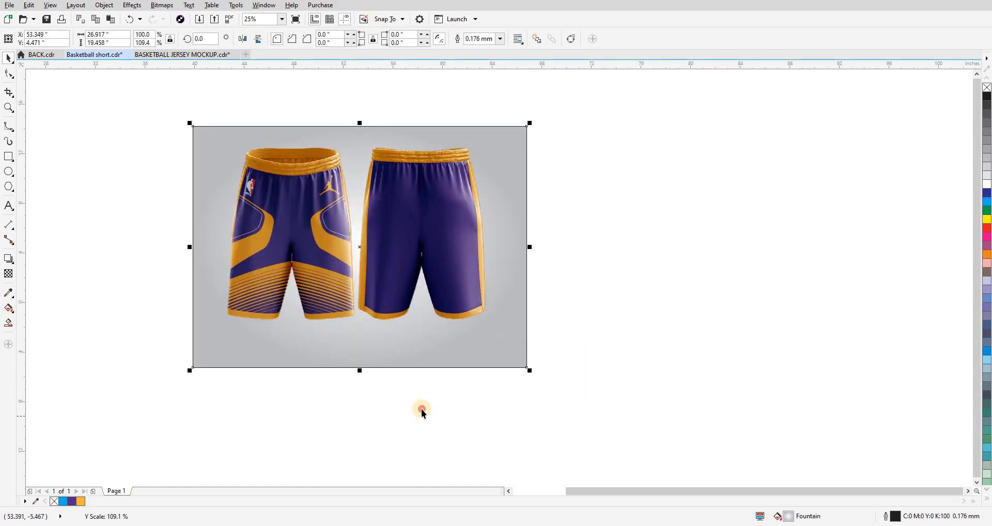
{"action": "left_click", "coordinate": [523, 373]}
{"action": "left_click", "coordinate": [437, 349]}
{"action": "left_click", "coordinate": [563, 379]}
{"action": "middle_click", "coordinate": [566, 377]}
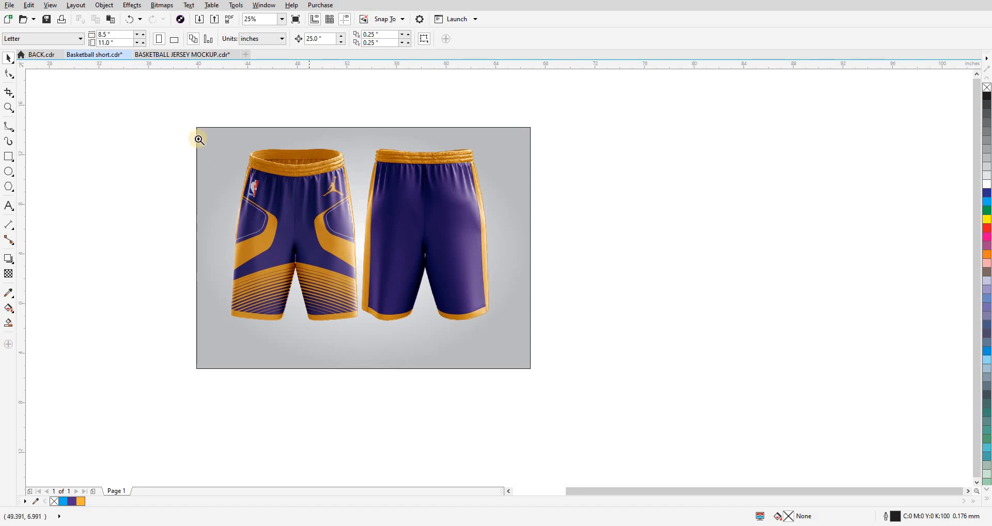
Step: Add the artistic text "decentgraphic" in Arial beside the backdrop and enlarge it to about 81.5 pt
{"action": "key", "text": "z"}
{"action": "left_click_drag", "start_coordinate": [179, 106], "coordinate": [609, 402]}
{"action": "key", "text": "space"}
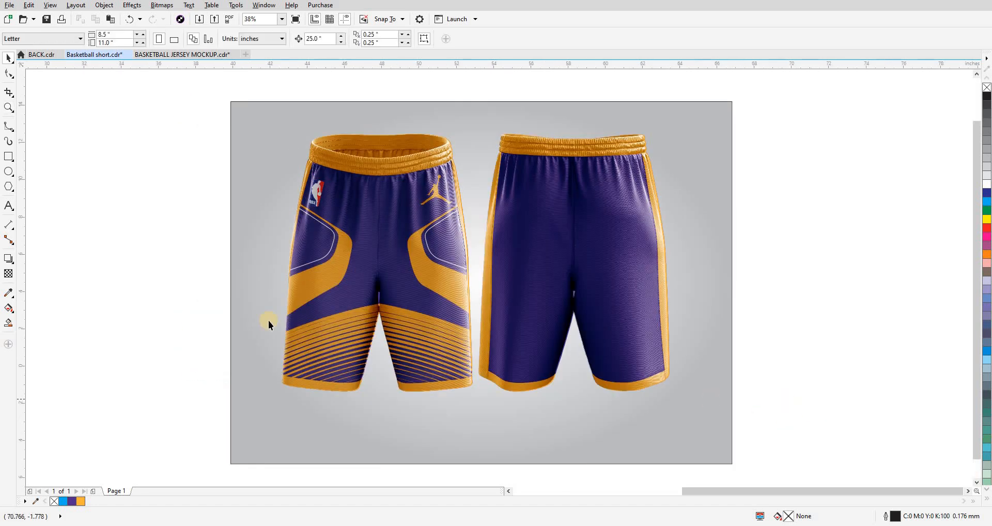
{"action": "left_click", "coordinate": [11, 209]}
{"action": "left_click", "coordinate": [71, 240]}
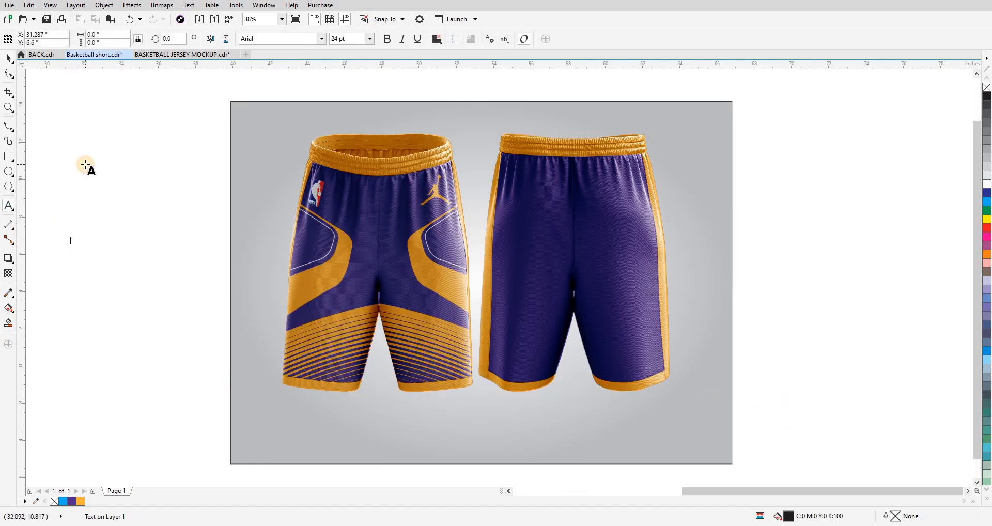
{"action": "type", "text": "decentgraphic"}
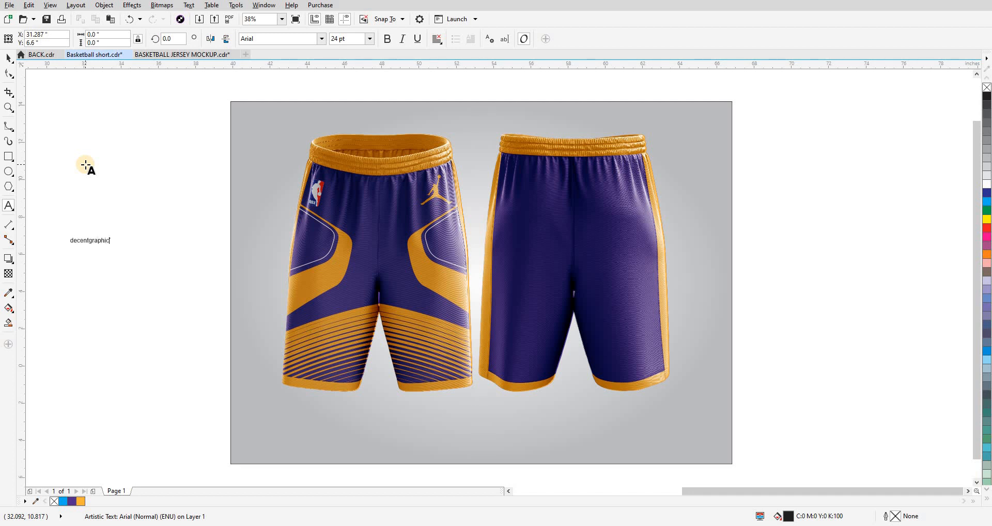
{"action": "left_click", "coordinate": [8, 58]}
{"action": "left_click_drag", "start_coordinate": [112, 249], "coordinate": [207, 301]}
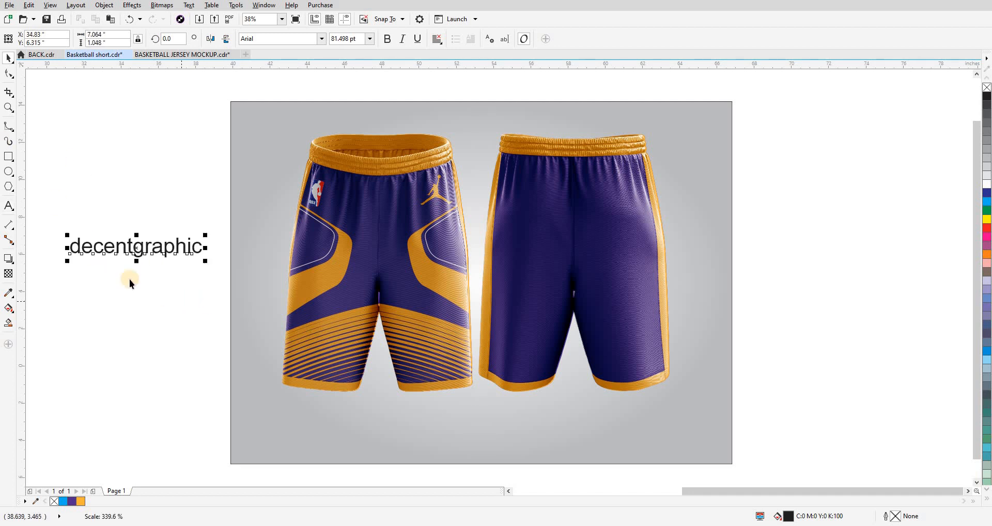
{"action": "left_click", "coordinate": [129, 279]}
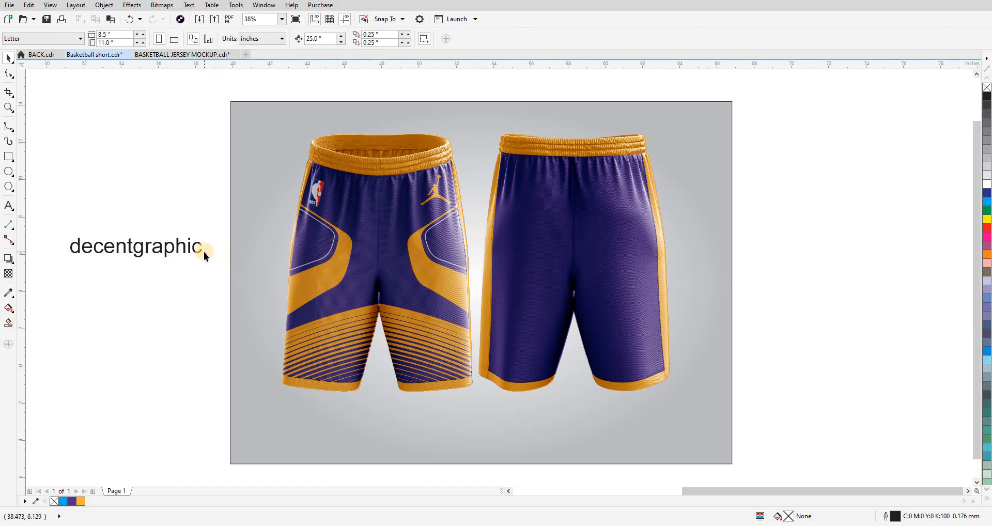
Step: Draw a black, outline-free ellipse about 14.1 by 2.7 inches and place it beneath the front shorts
{"action": "scroll", "coordinate": [203, 252], "scroll_direction": "up", "scroll_amount": 2}
{"action": "scroll", "coordinate": [198, 252], "scroll_direction": "down", "scroll_amount": 5}
{"action": "scroll", "coordinate": [190, 253], "scroll_direction": "up", "scroll_amount": 2}
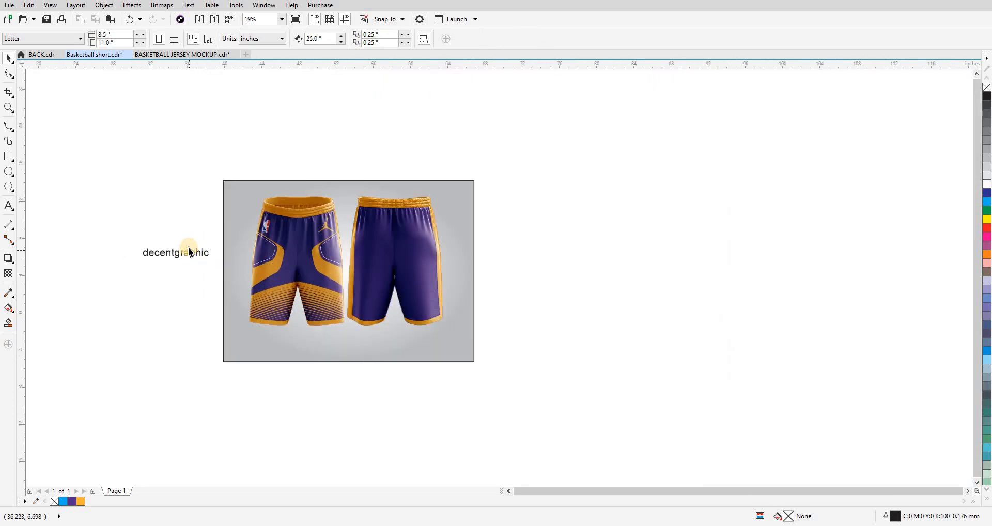
{"action": "left_click", "coordinate": [9, 176]}
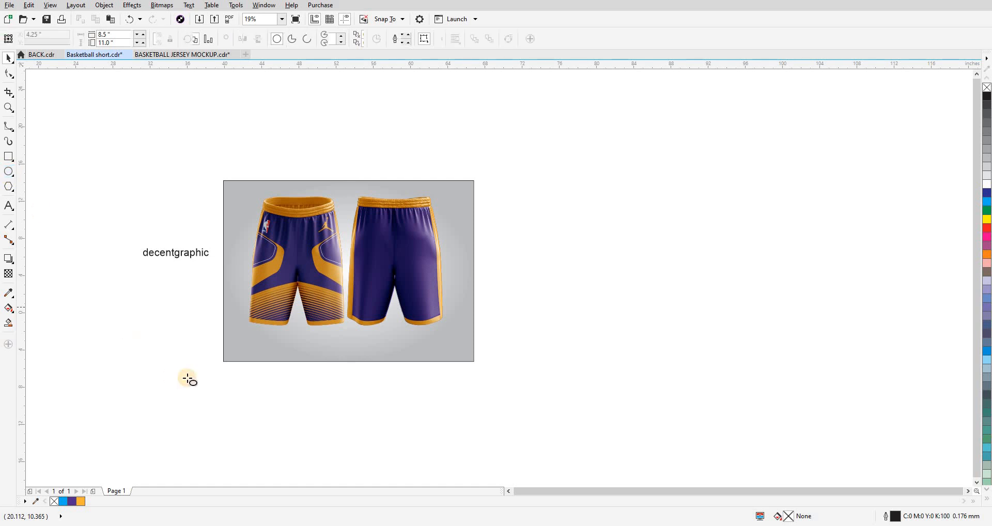
{"action": "left_click_drag", "start_coordinate": [212, 374], "coordinate": [348, 405]}
{"action": "key", "text": "space"}
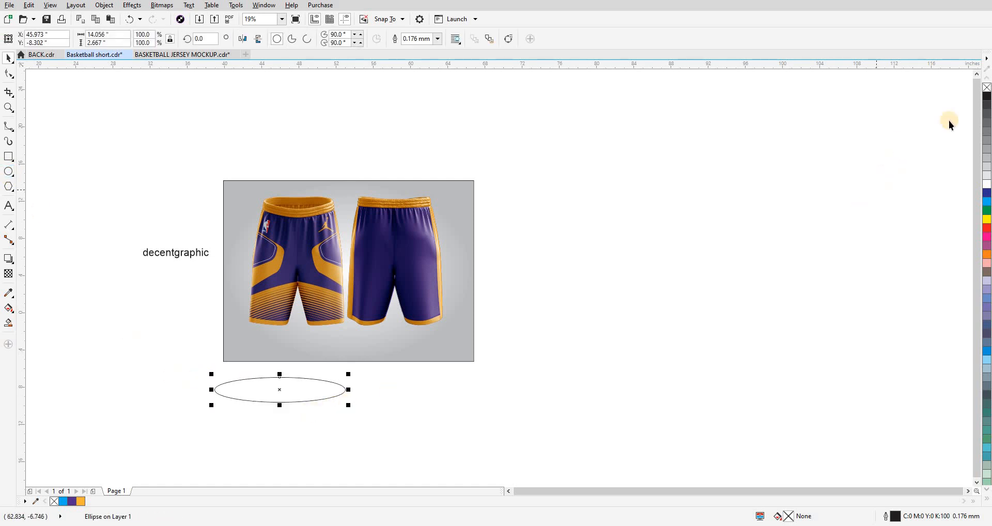
{"action": "left_click", "coordinate": [986, 95]}
{"action": "right_click", "coordinate": [987, 86]}
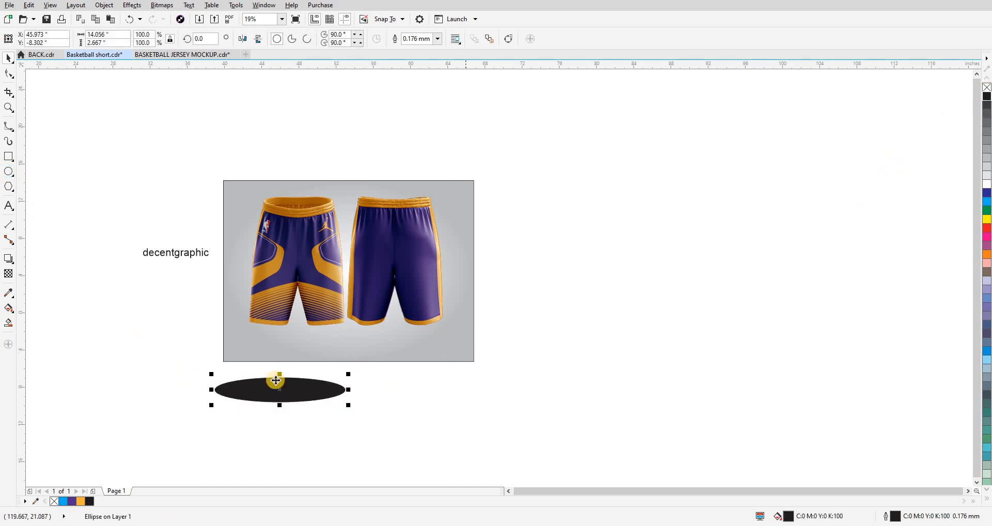
{"action": "left_click_drag", "start_coordinate": [297, 342], "coordinate": [297, 343]}
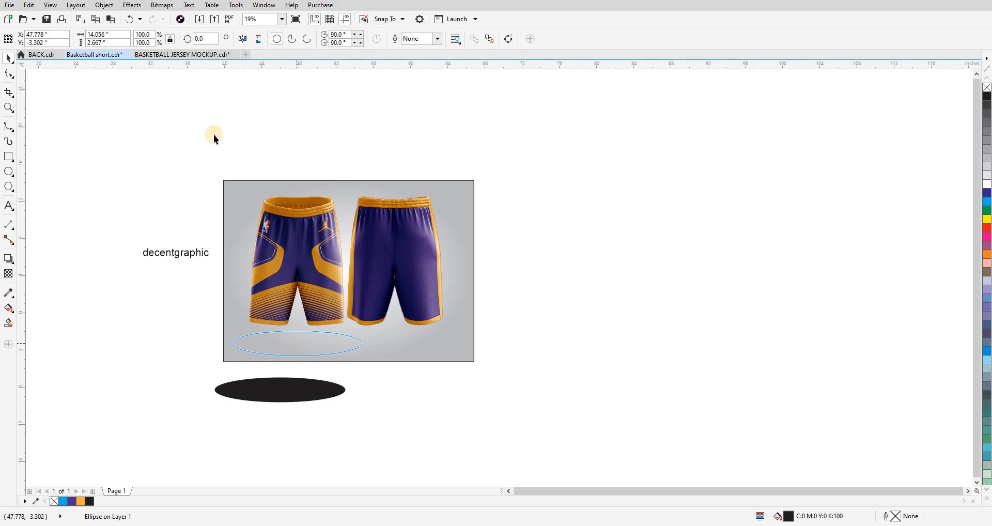
Step: Convert the ellipse to a 100 dpi CMYK bitmap and apply a Gaussian Blur with a 54-pixel radius
{"action": "left_click", "coordinate": [161, 5]}
{"action": "left_click", "coordinate": [432, 376]}
{"action": "left_click", "coordinate": [461, 317]}
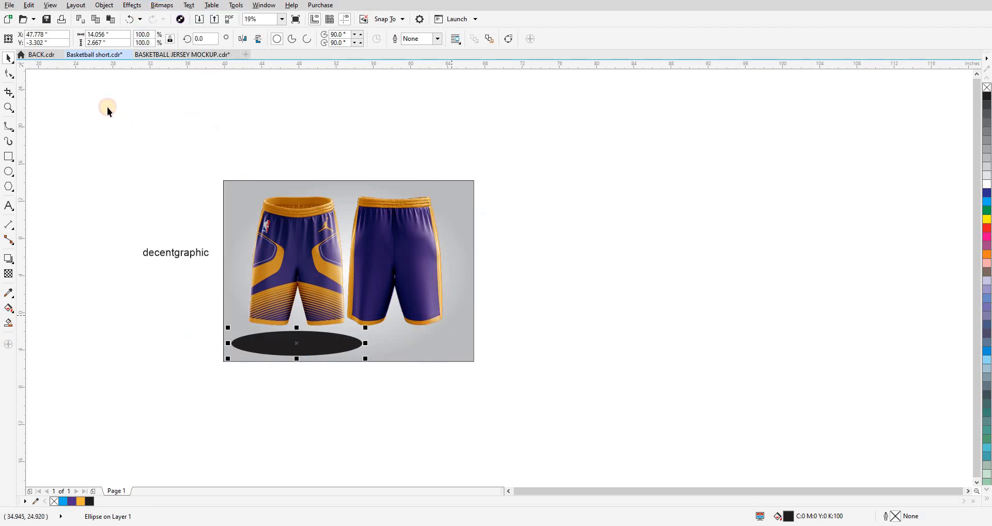
{"action": "left_click", "coordinate": [162, 5]}
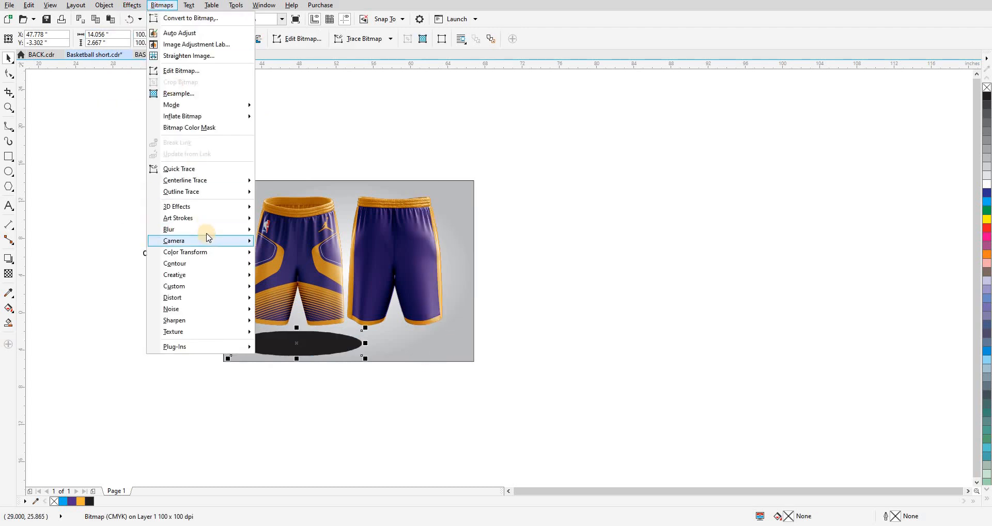
{"action": "mouse_move", "coordinate": [199, 229]}
{"action": "left_click", "coordinate": [289, 242]}
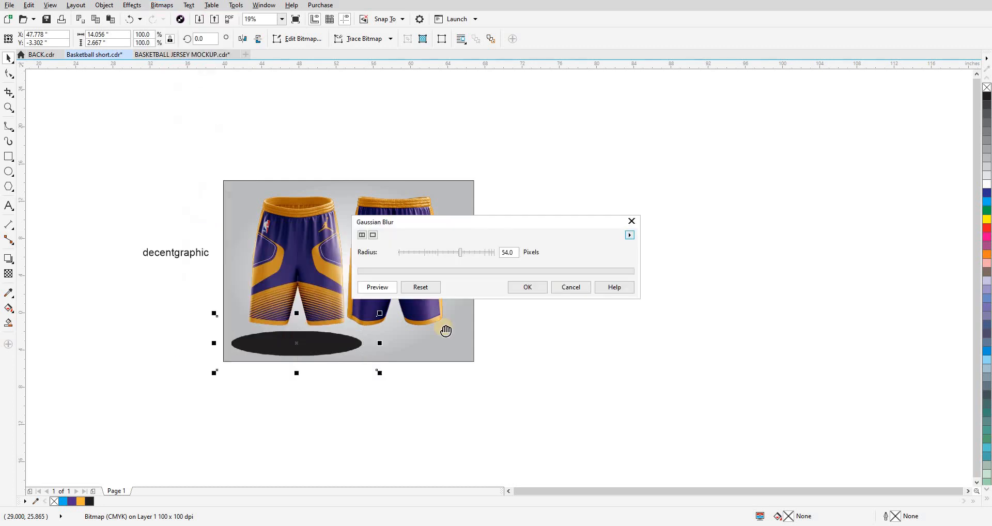
{"action": "left_click", "coordinate": [522, 291]}
Step: Shrink the blurred shadow to about 13.7 by 2.9 inches and position it just below the front shorts' legs
{"action": "scroll", "coordinate": [348, 330], "scroll_direction": "up", "scroll_amount": 2}
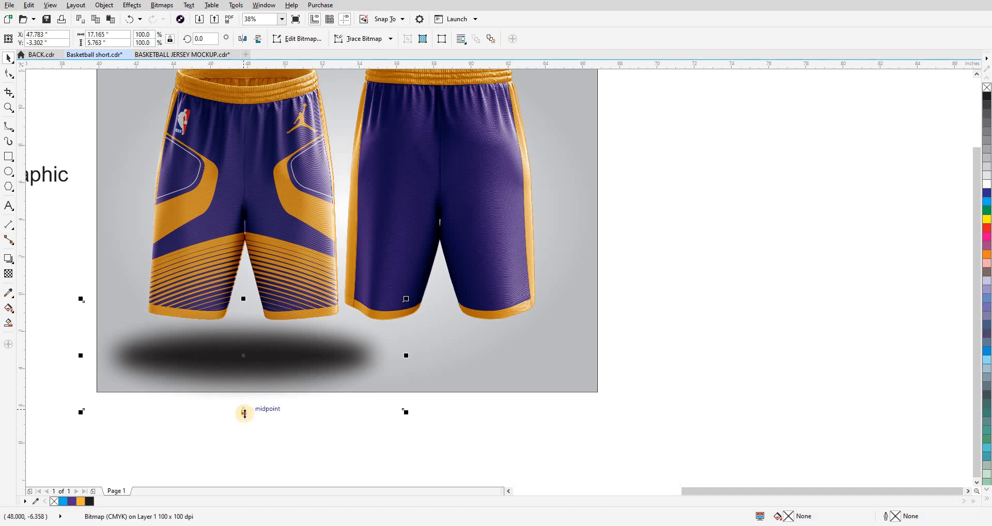
{"action": "left_click_drag", "start_coordinate": [242, 409], "coordinate": [259, 343]}
{"action": "left_click_drag", "start_coordinate": [402, 349], "coordinate": [358, 344]}
{"action": "left_click_drag", "start_coordinate": [294, 350], "coordinate": [283, 354]}
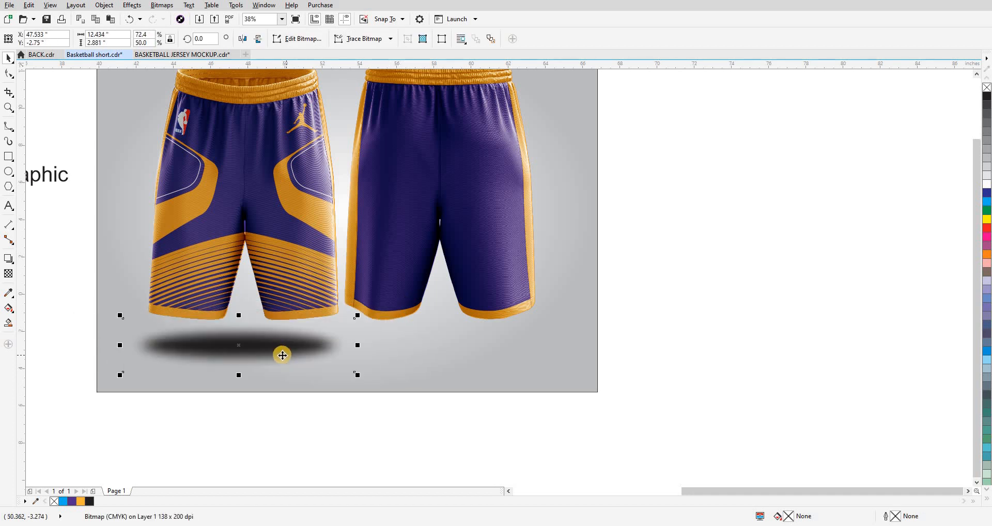
{"action": "left_click_drag", "start_coordinate": [360, 348], "coordinate": [372, 349]}
{"action": "left_click_drag", "start_coordinate": [272, 358], "coordinate": [272, 361]}
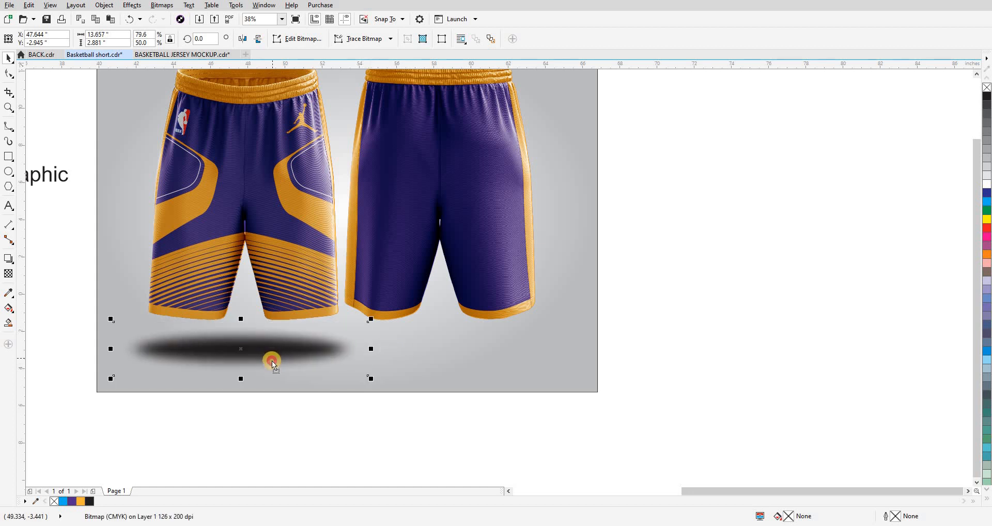
Step: Give the blurred front shadow a uniform transparency of 47 with the Multiply merge mode
{"action": "key", "text": "t"}
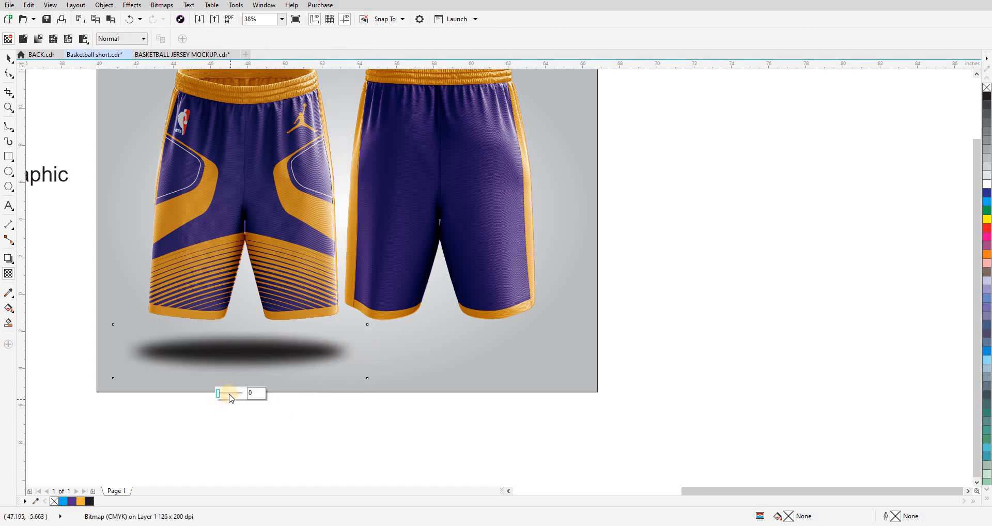
{"action": "left_click", "coordinate": [230, 394]}
{"action": "left_click", "coordinate": [6, 57]}
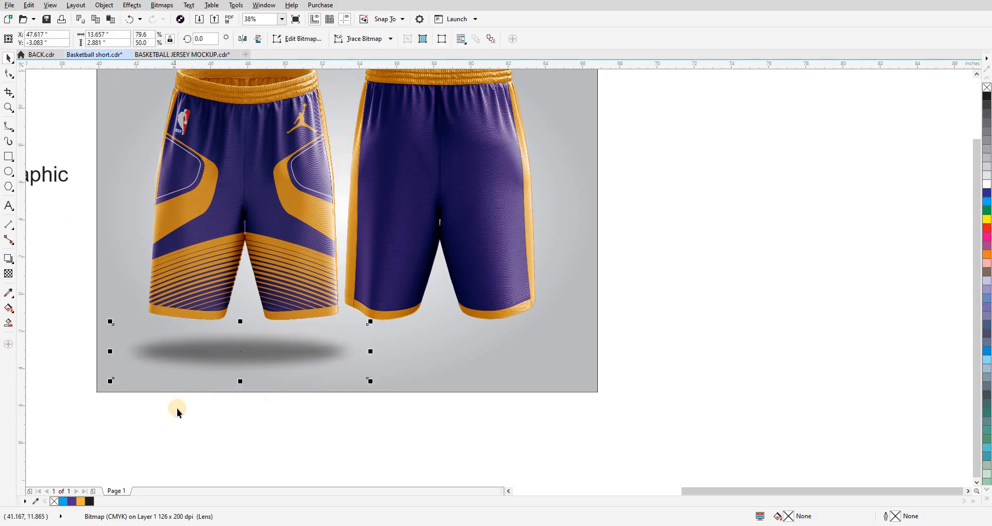
{"action": "key", "text": "t"}
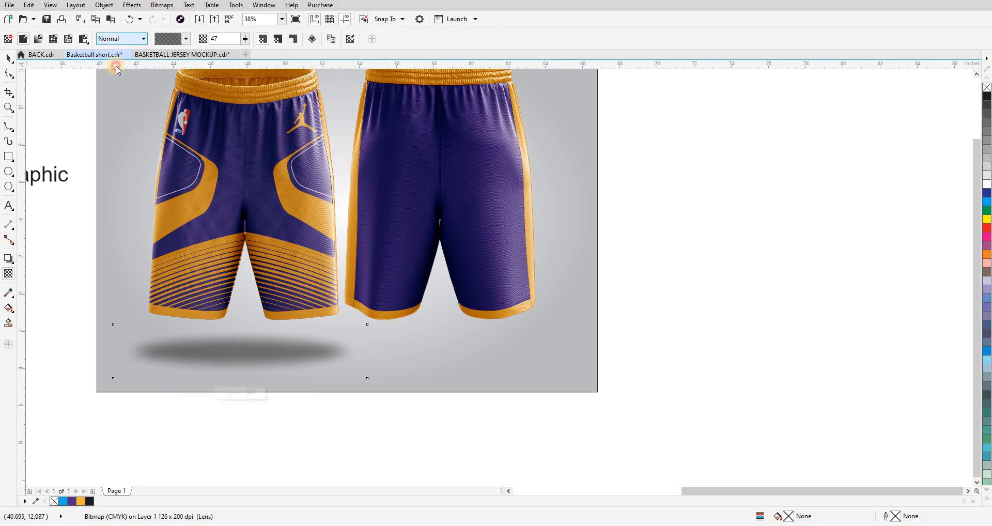
{"action": "left_click", "coordinate": [111, 39]}
{"action": "left_click", "coordinate": [114, 92]}
{"action": "left_click", "coordinate": [8, 57]}
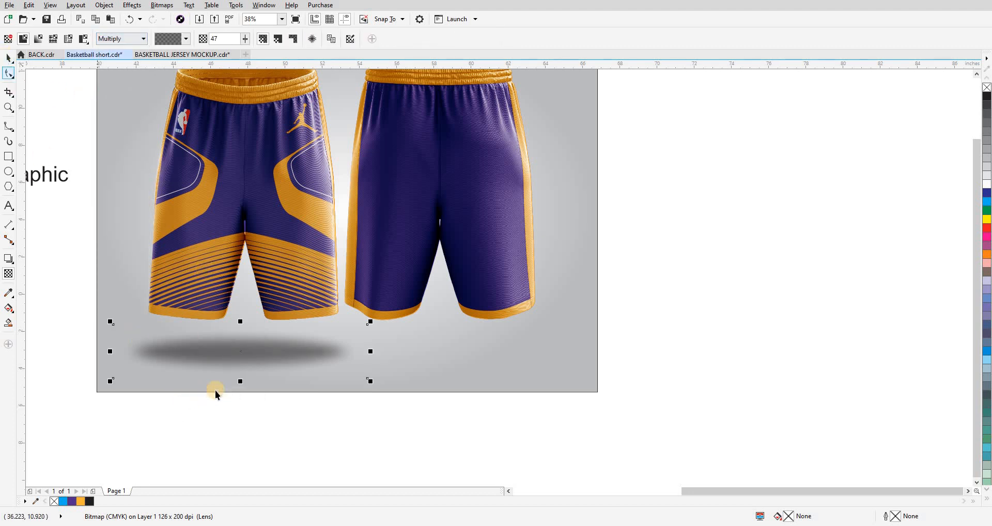
Step: Duplicate the front shadow and place the copy just below the back shorts' legs
{"action": "left_click_drag", "start_coordinate": [248, 355], "coordinate": [376, 354]}
{"action": "right_click", "coordinate": [376, 354]}
{"action": "left_click_drag", "start_coordinate": [463, 344], "coordinate": [535, 343]}
{"action": "left_click", "coordinate": [664, 357]}
{"action": "scroll", "coordinate": [419, 401], "scroll_direction": "down", "scroll_amount": 1}
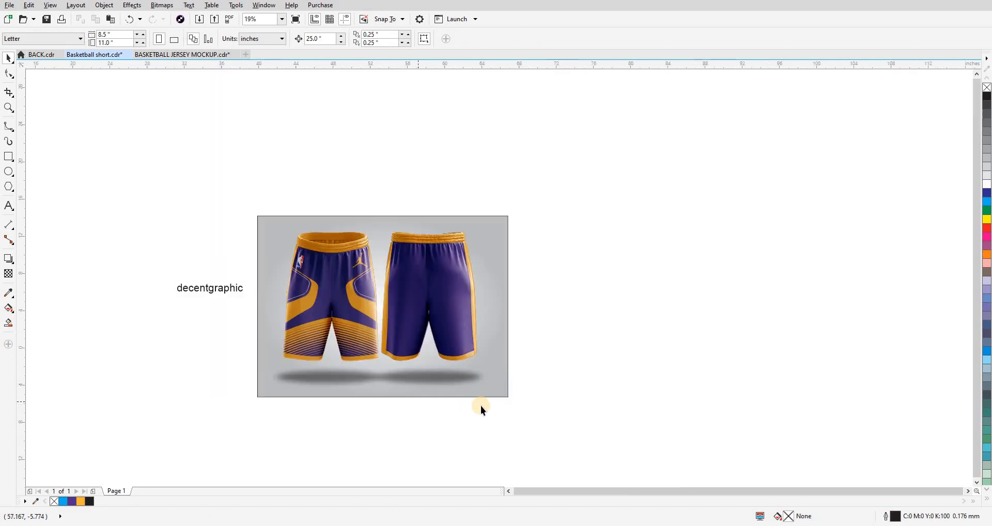
Step: Select the back shorts and their shadow in wireframe view, centre the pair horizontally, and restore the full-colour view
{"action": "left_click_drag", "start_coordinate": [371, 172], "coordinate": [371, 172]}
{"action": "key", "text": "shift+F9"}
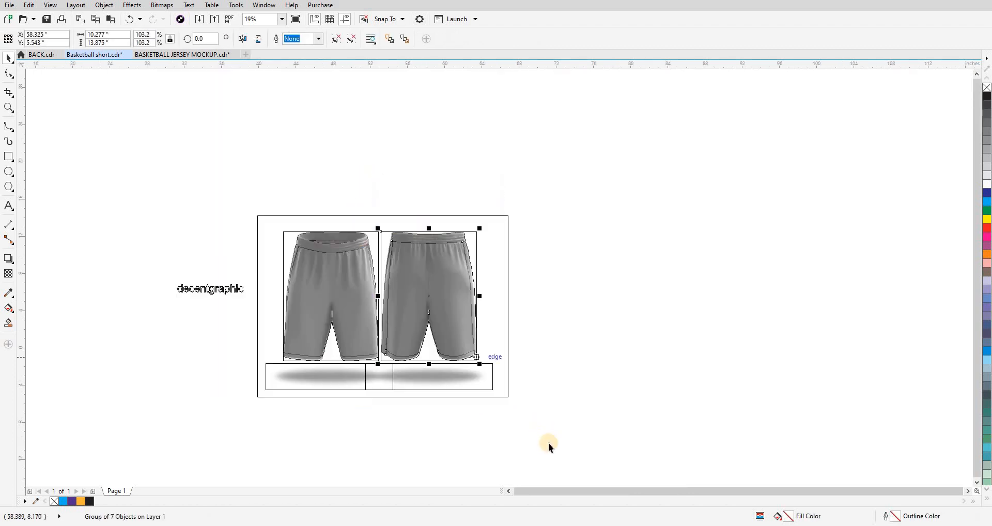
{"action": "left_click_drag", "start_coordinate": [549, 444], "coordinate": [373, 195]}
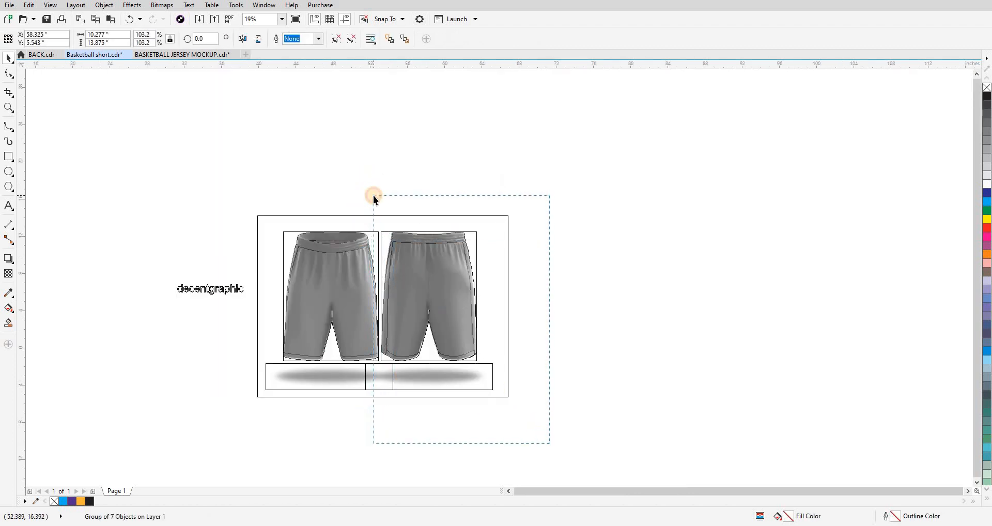
{"action": "left_click", "coordinate": [481, 390], "text": "shift"}
{"action": "scroll", "coordinate": [450, 312], "scroll_direction": "up", "scroll_amount": 2}
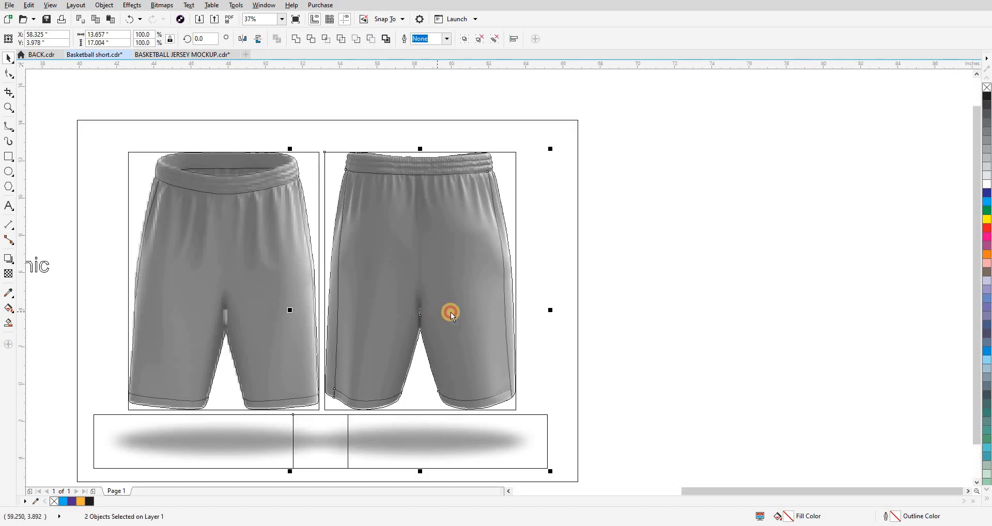
{"action": "key", "text": "shift+F9"}
{"action": "scroll", "coordinate": [451, 312], "scroll_direction": "down", "scroll_amount": 2}
{"action": "key", "text": "z"}
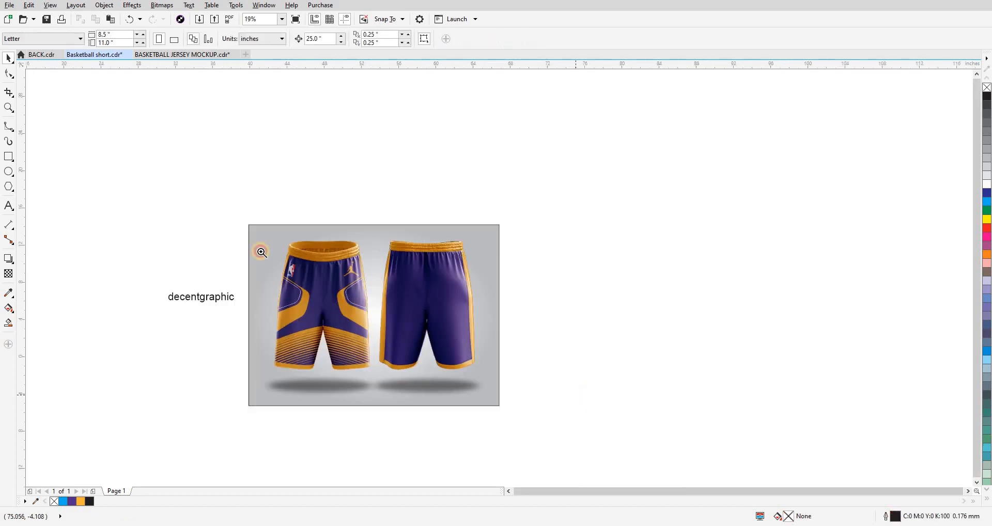
{"action": "left_click_drag", "start_coordinate": [248, 220], "coordinate": [515, 417]}
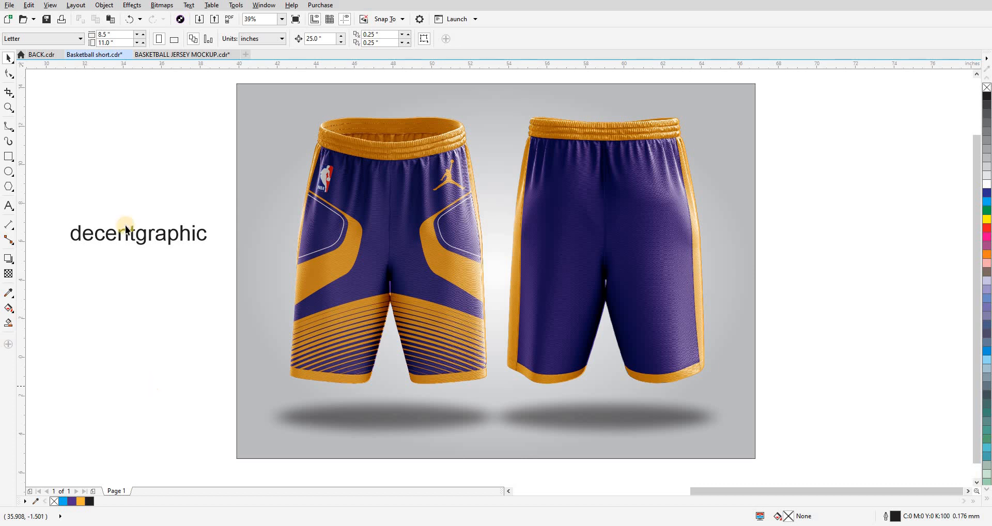
Step: Copy the complete jersey mockup with its backdrop from BASKETBALL JERSEY MOCKUP.cdr and paste it into Basketball short.cdr
{"action": "left_click", "coordinate": [160, 55]}
{"action": "scroll", "coordinate": [408, 223], "scroll_direction": "down", "scroll_amount": 2}
{"action": "left_click", "coordinate": [556, 361]}
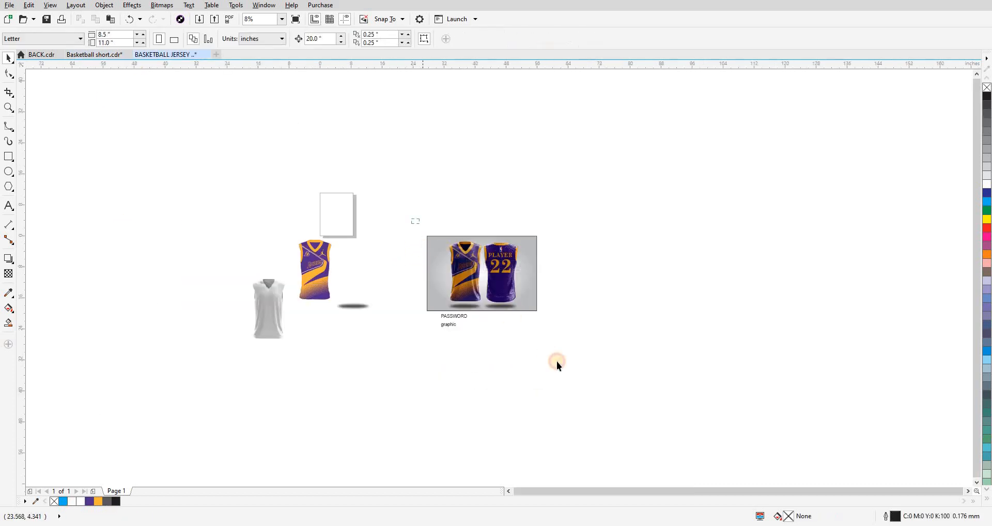
{"action": "left_click_drag", "start_coordinate": [411, 219], "coordinate": [556, 361]}
{"action": "left_click_drag", "start_coordinate": [364, 172], "coordinate": [584, 314]}
{"action": "key", "text": "ctrl+c"}
{"action": "left_click", "coordinate": [112, 55]}
{"action": "key", "text": "ctrl+v"}
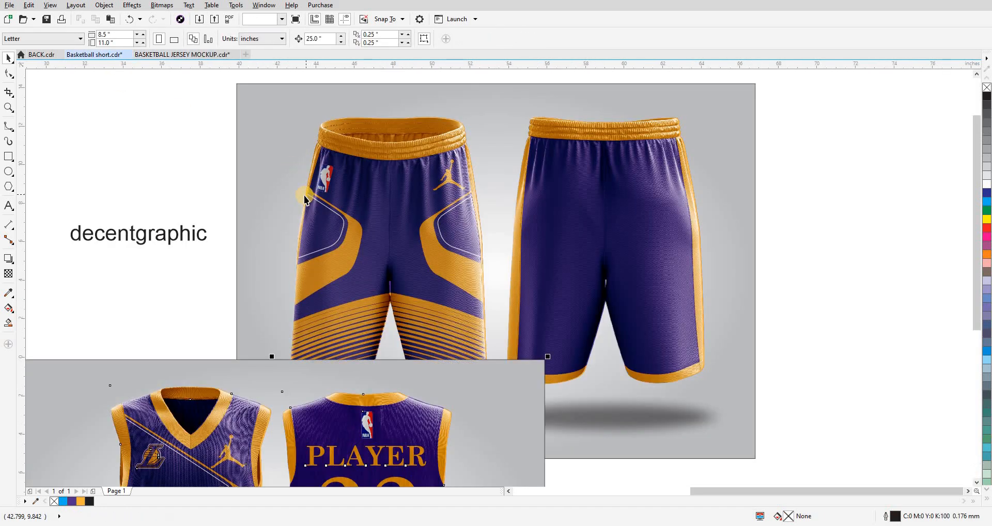
Step: Move the pasted jersey mockup directly above the shorts mockup, leaving a narrow gap between the two backdrops
{"action": "scroll", "coordinate": [301, 214], "scroll_direction": "down", "scroll_amount": 2}
{"action": "left_click_drag", "start_coordinate": [361, 328], "coordinate": [430, 117]}
{"action": "left_click", "coordinate": [590, 315]}
{"action": "left_click_drag", "start_coordinate": [590, 315], "coordinate": [597, 417]}
{"action": "key", "text": "z"}
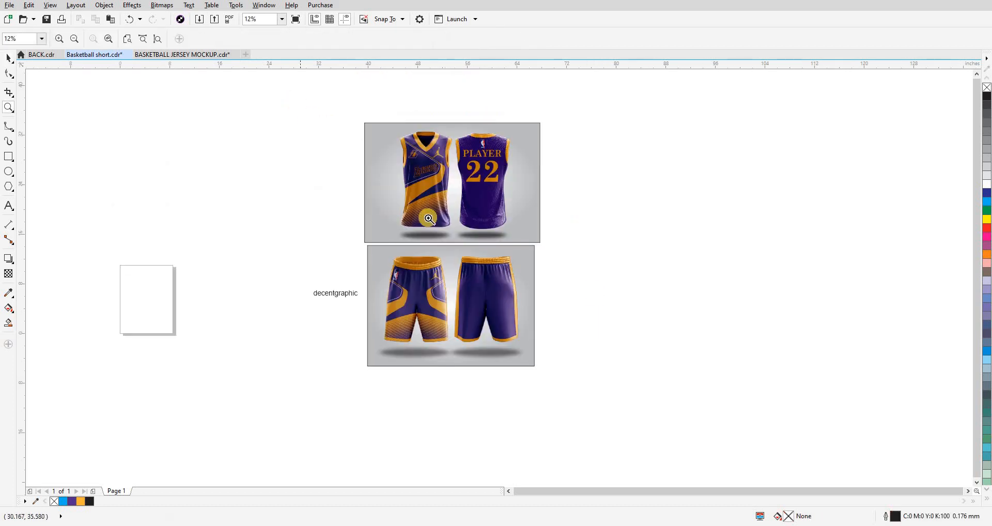
{"action": "left_click_drag", "start_coordinate": [428, 218], "coordinate": [616, 406]}
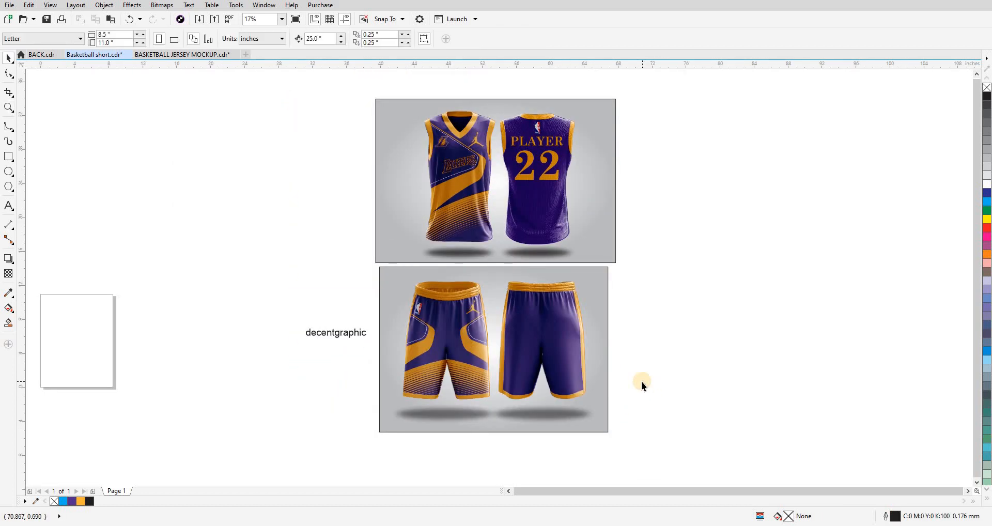